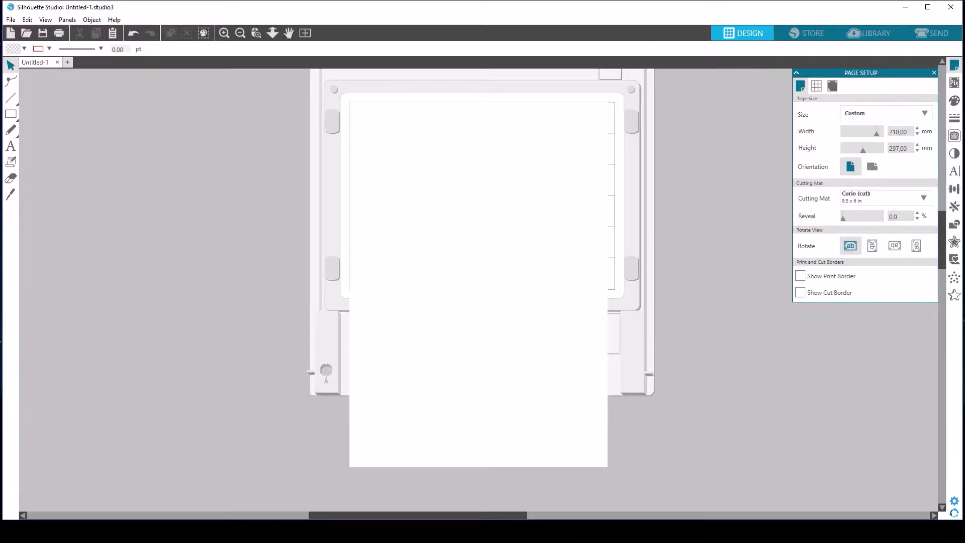
# Insert the image Mermaidkisses.png from the Tekeningen folder into the open design.
pyautogui.moveTo(84, 532)
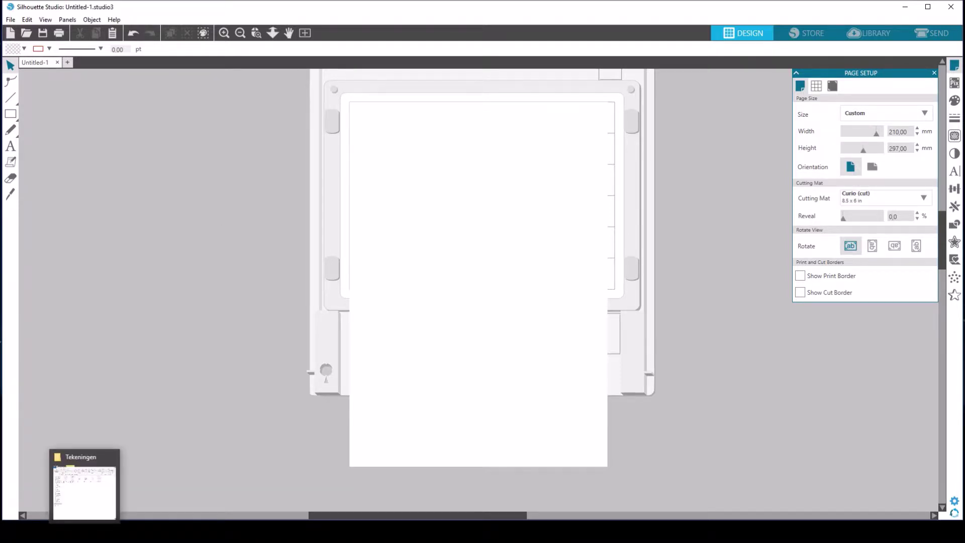
pyautogui.click(85, 488)
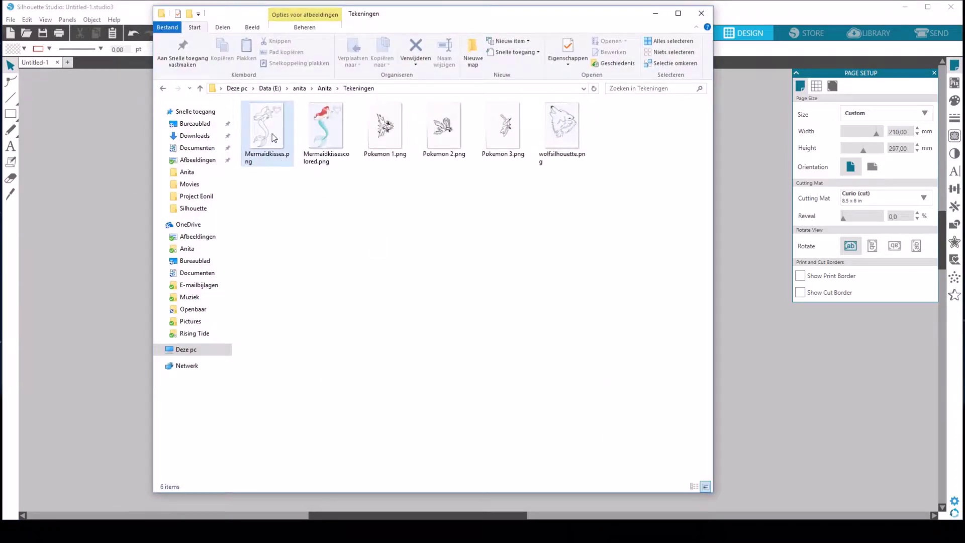
pyautogui.moveTo(272, 138); pyautogui.dragTo(757, 242)
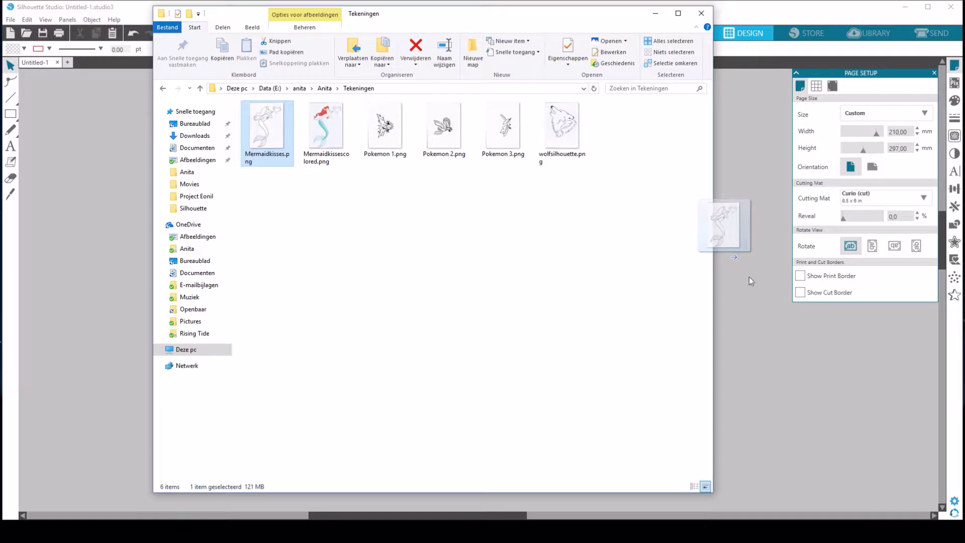
pyautogui.moveTo(745, 290); pyautogui.dragTo(745, 289)
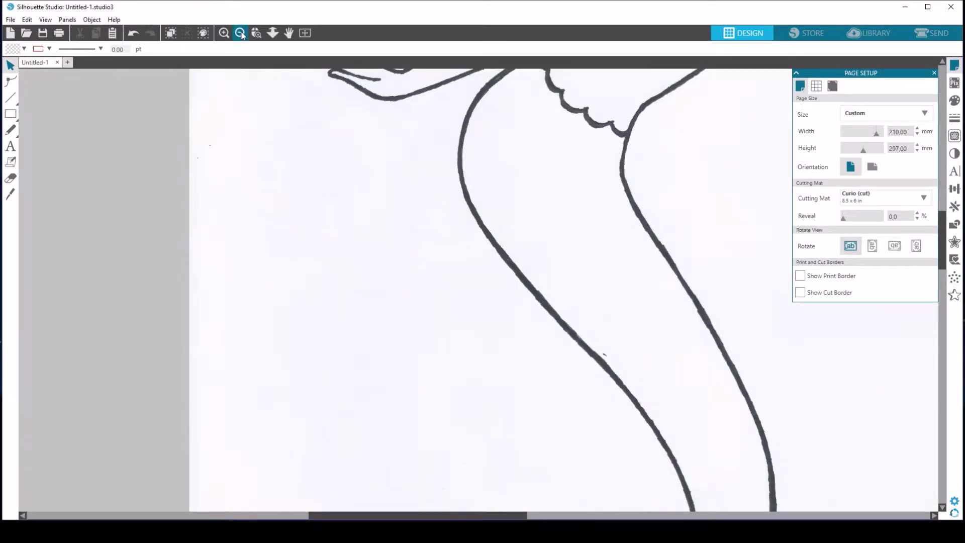
# Scale the mermaid image down proportionally to about 191 × 263 mm and position it within the page.
pyautogui.click(241, 33)
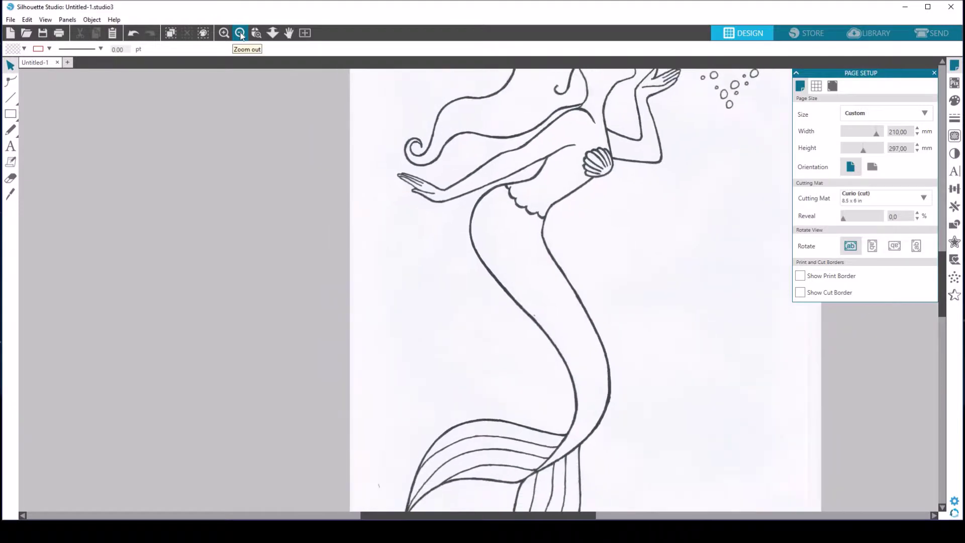
pyautogui.click(240, 33)
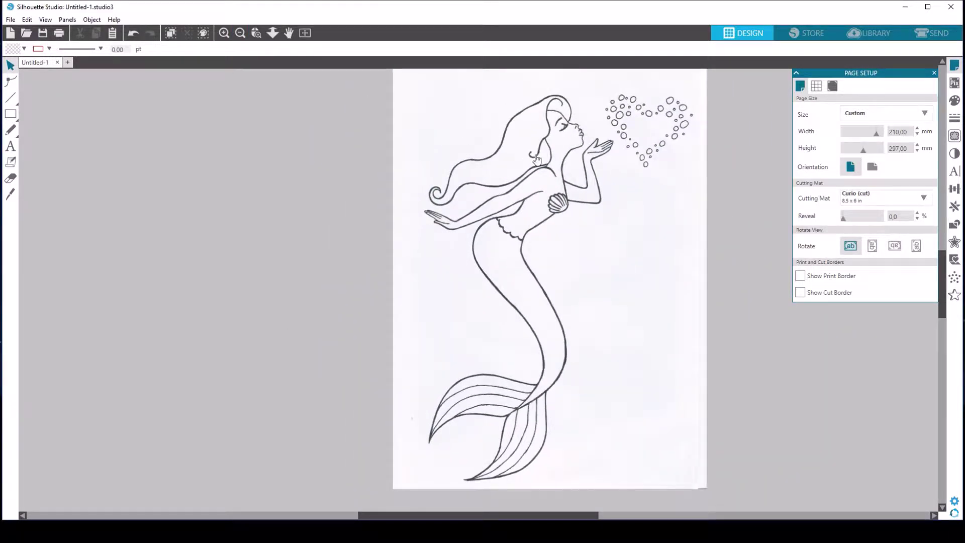
pyautogui.click(542, 164)
pyautogui.moveTo(602, 213); pyautogui.dragTo(541, 232)
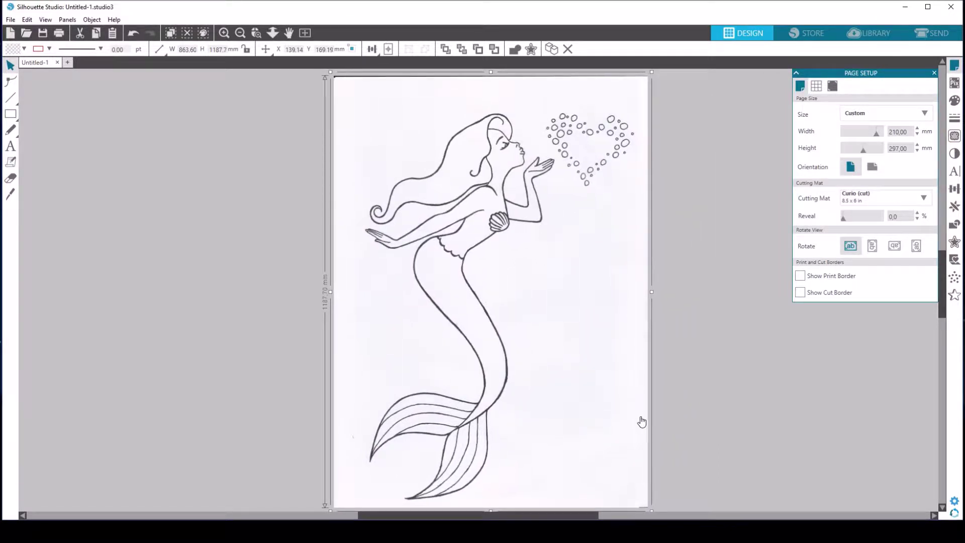
pyautogui.moveTo(650, 71); pyautogui.dragTo(531, 238)
pyautogui.moveTo(466, 346); pyautogui.dragTo(536, 258)
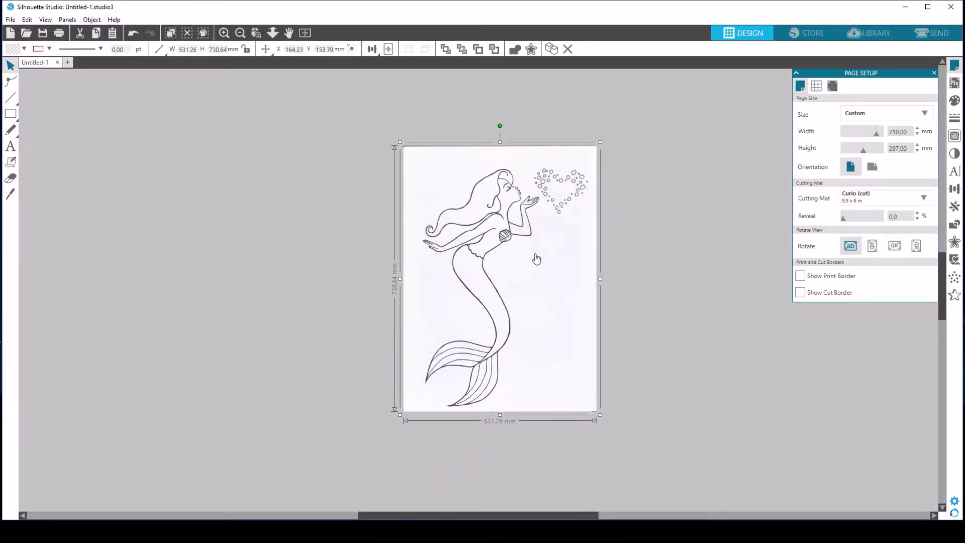
pyautogui.moveTo(599, 415); pyautogui.dragTo(474, 273)
pyautogui.moveTo(476, 227); pyautogui.dragTo(507, 304)
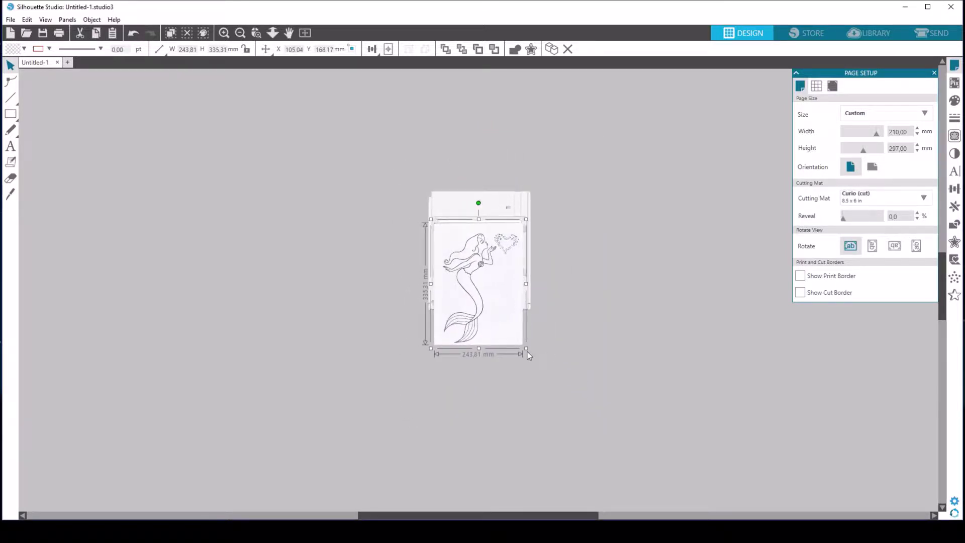
pyautogui.moveTo(525, 348); pyautogui.dragTo(505, 315)
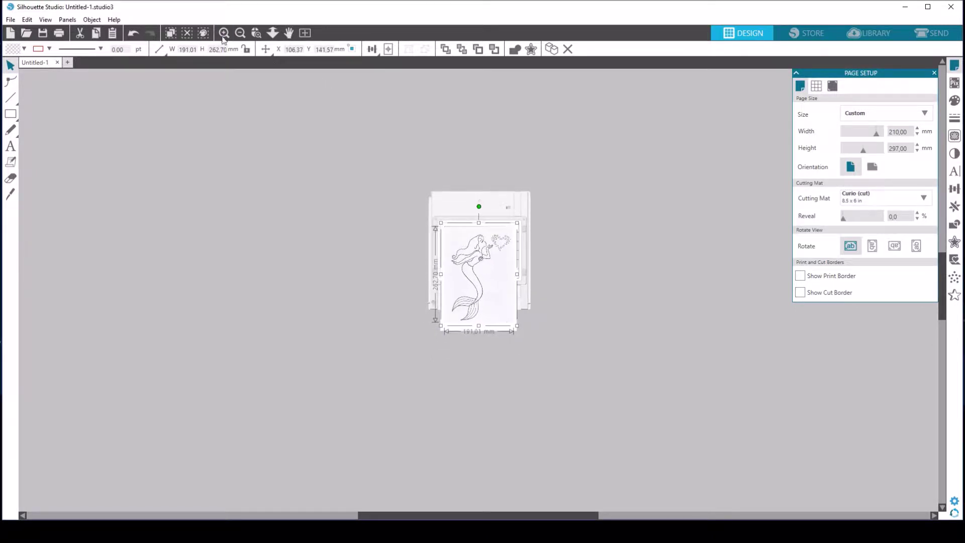
# Select a trace area of about 180 × 254 mm around the mermaid and bubble heart, excluding the scan line along the image's upper edge.
pyautogui.click(224, 33)
pyautogui.click(224, 33)
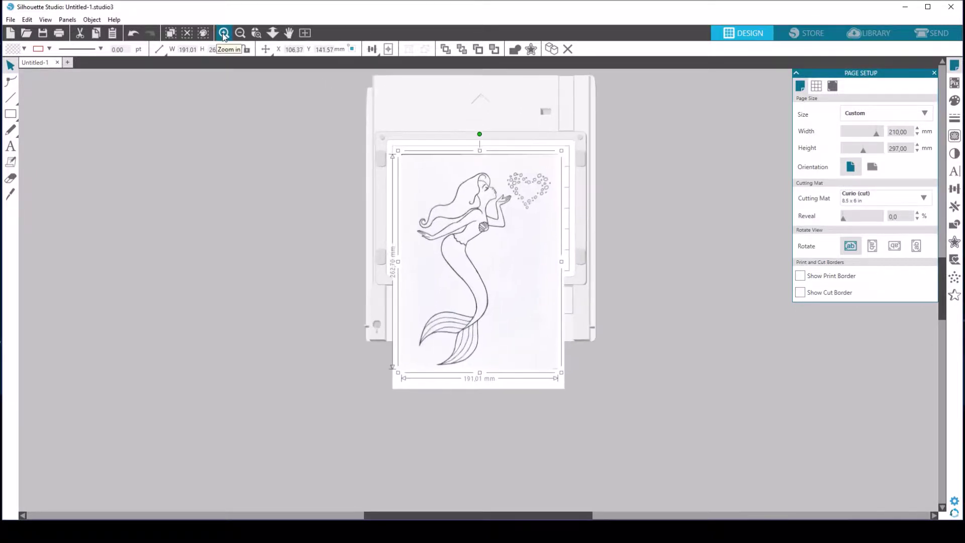
pyautogui.click(224, 34)
pyautogui.click(223, 34)
pyautogui.click(223, 33)
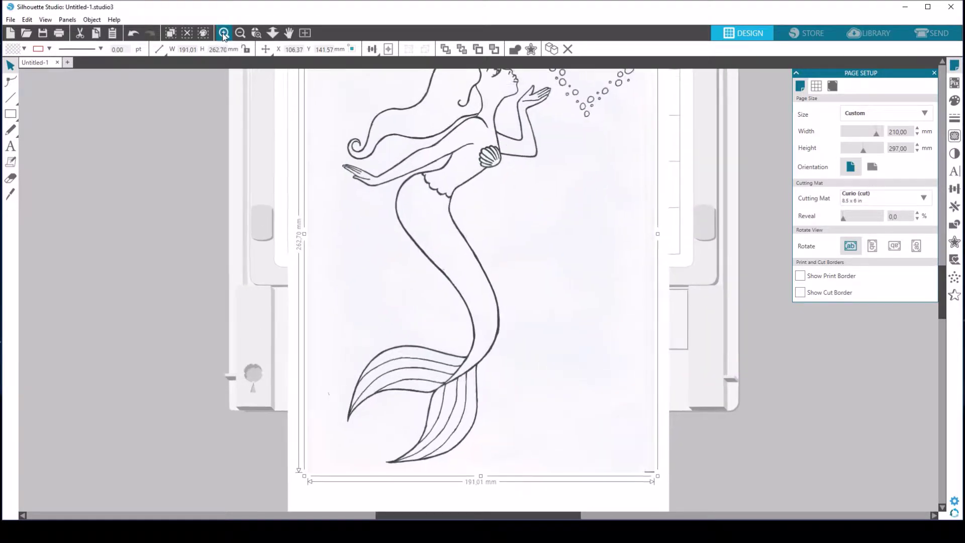
pyautogui.click(240, 34)
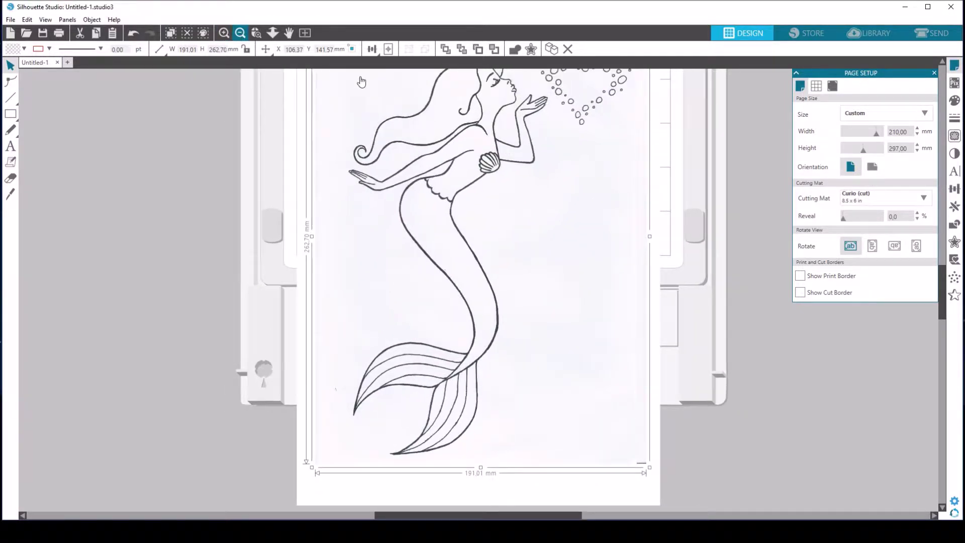
pyautogui.moveTo(940, 293); pyautogui.dragTo(940, 286)
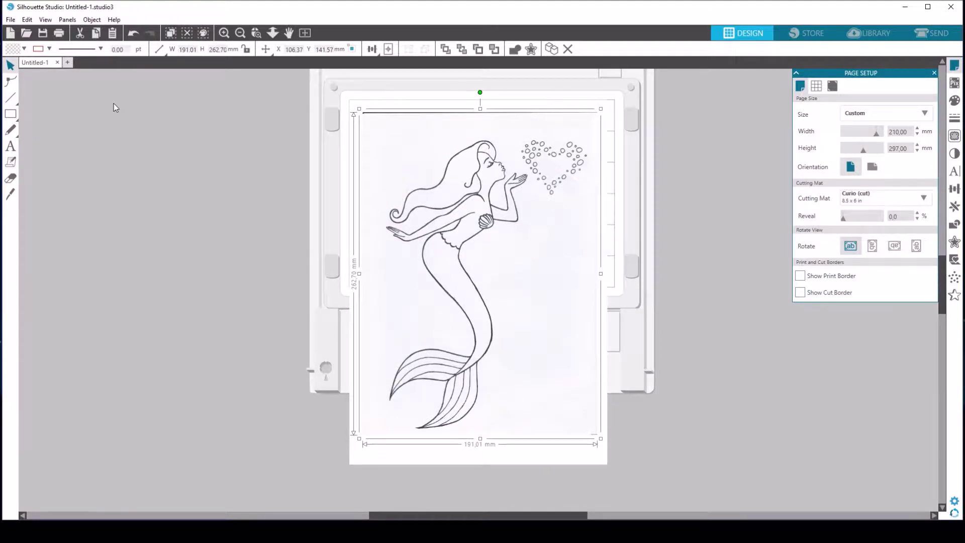
pyautogui.click(954, 136)
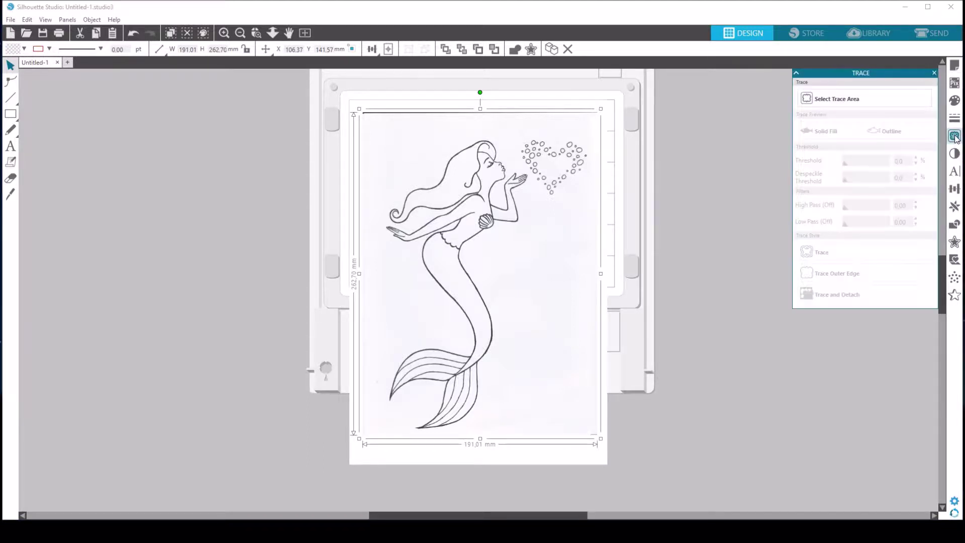
pyautogui.click(827, 102)
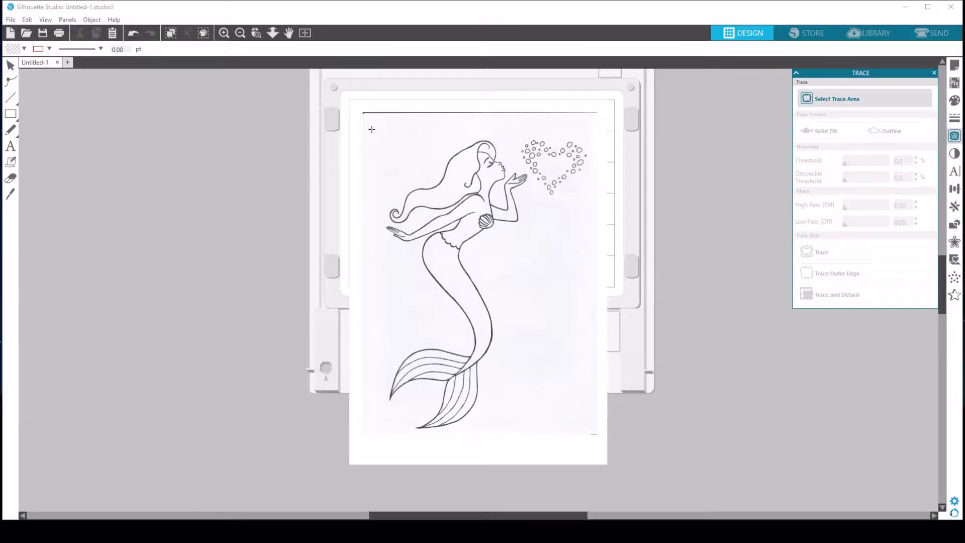
pyautogui.moveTo(372, 122)
pyautogui.mouseDown()
pyautogui.moveTo(385, 150)
pyautogui.moveTo(456, 209)
pyautogui.moveTo(577, 432)
pyautogui.moveTo(593, 433)
pyautogui.mouseUp()
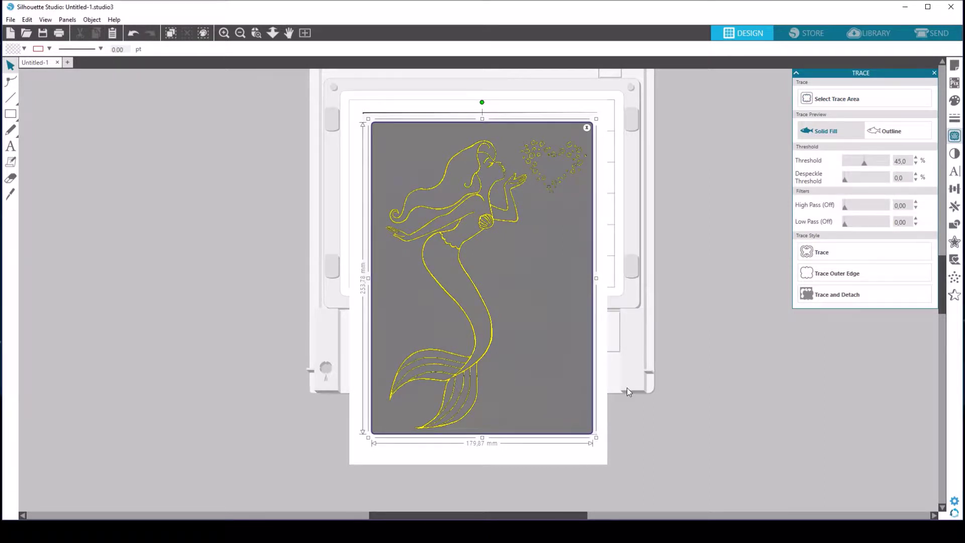
# Adjust the trace threshold to 63% so the line art is filled in the preview.
pyautogui.click(872, 164)
pyautogui.moveTo(890, 166); pyautogui.dragTo(874, 165)
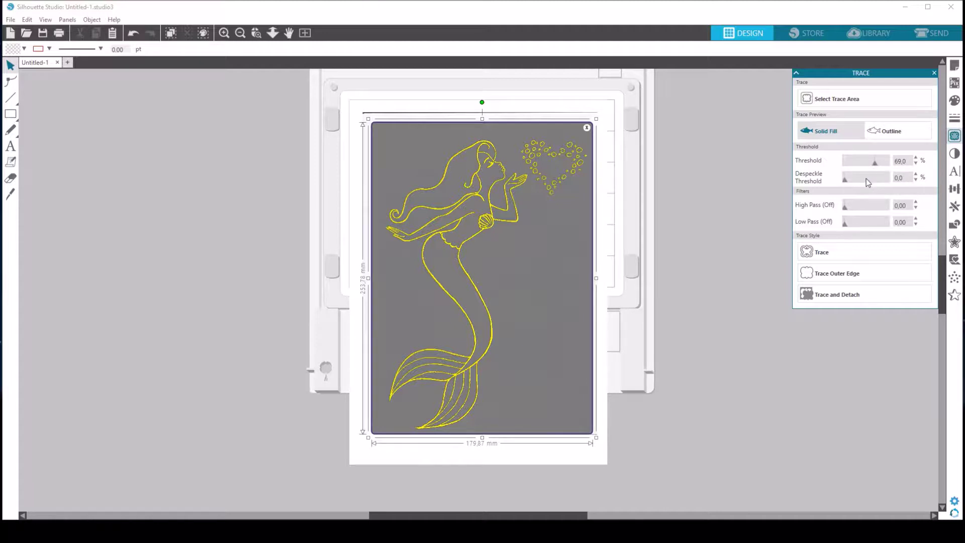
pyautogui.moveTo(875, 164); pyautogui.dragTo(842, 171)
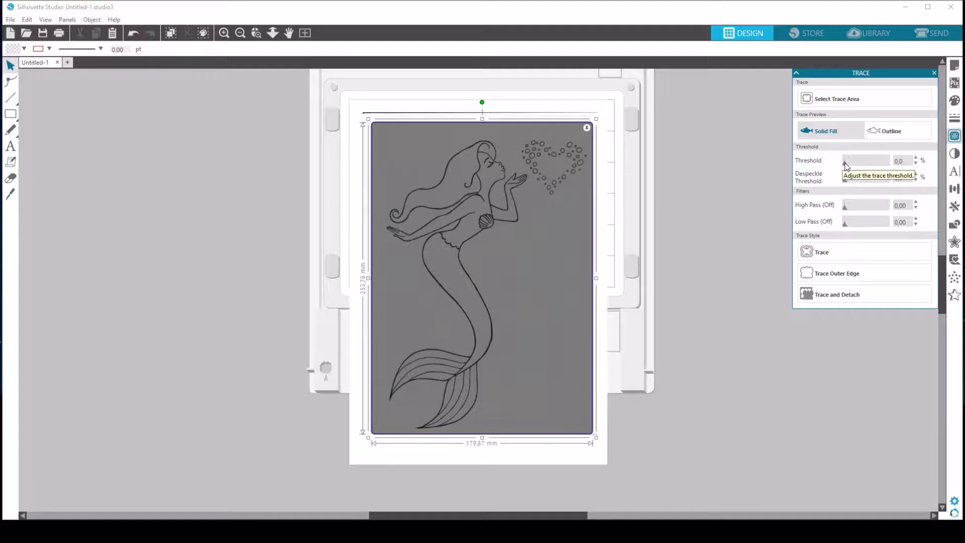
pyautogui.moveTo(845, 166); pyautogui.dragTo(870, 167)
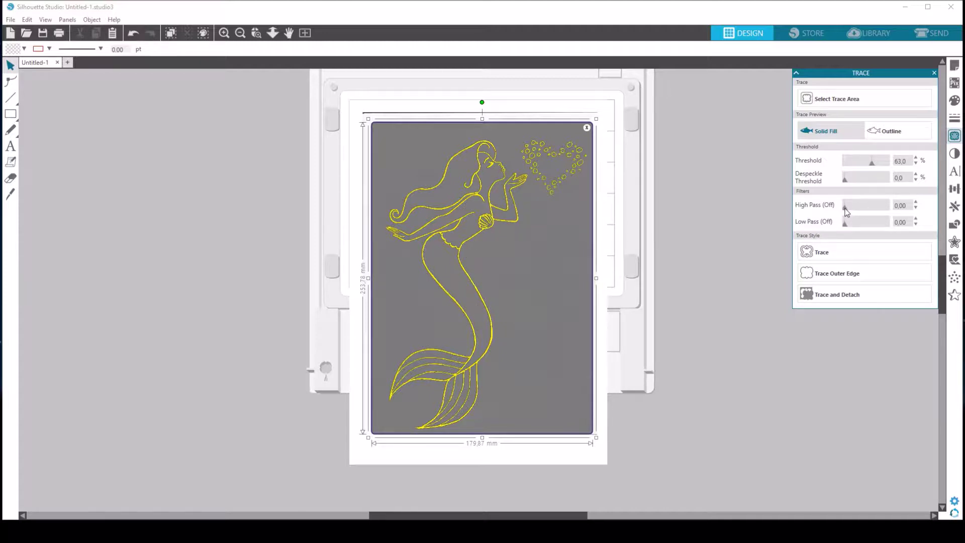
# Try the High Pass and Low Pass trace filters at 25 each, resetting both to 0.
pyautogui.moveTo(846, 211); pyautogui.dragTo(871, 213)
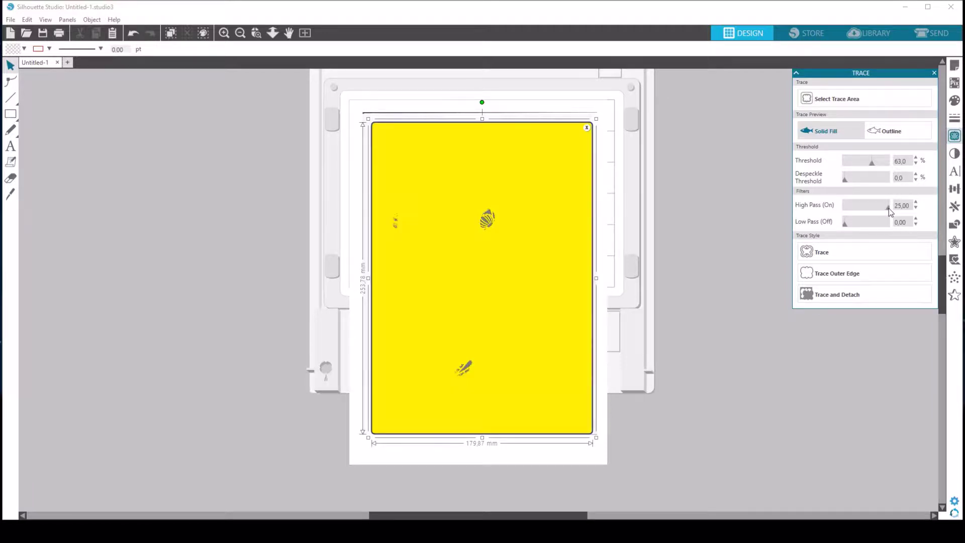
pyautogui.moveTo(887, 208)
pyautogui.mouseDown()
pyautogui.moveTo(837, 206)
pyautogui.moveTo(850, 227)
pyautogui.mouseUp()
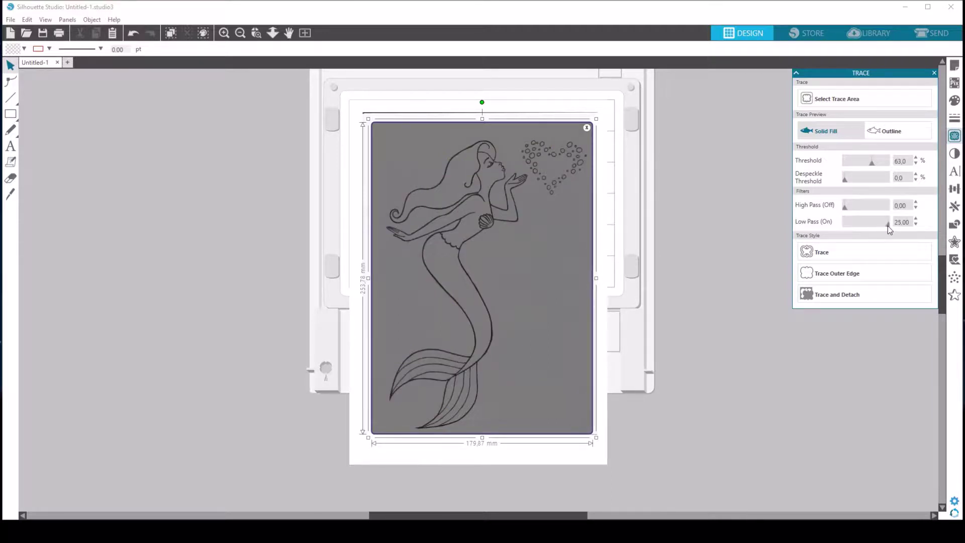
pyautogui.moveTo(869, 224); pyautogui.dragTo(836, 231)
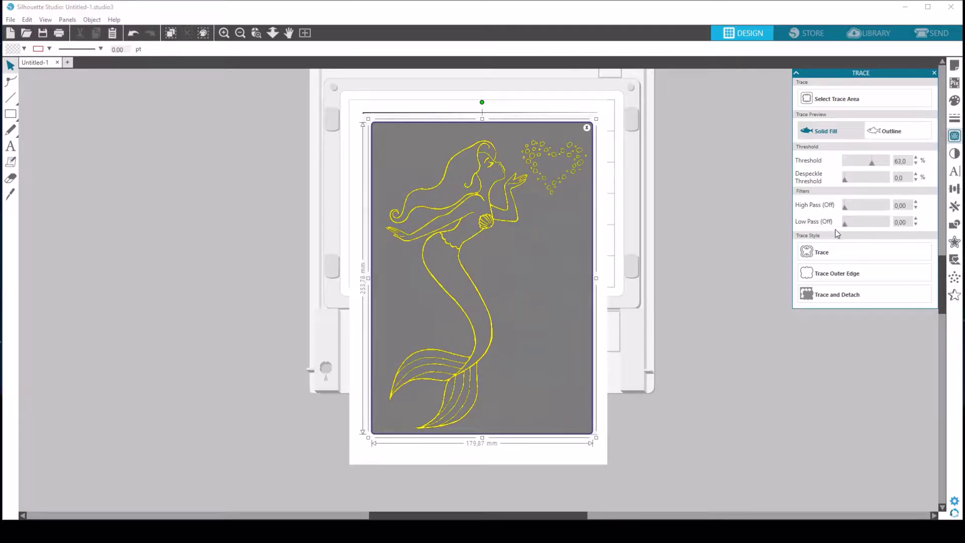
# Trace the mermaid and bubble heart in the selected area using the standard Trace style.
pyautogui.click(832, 256)
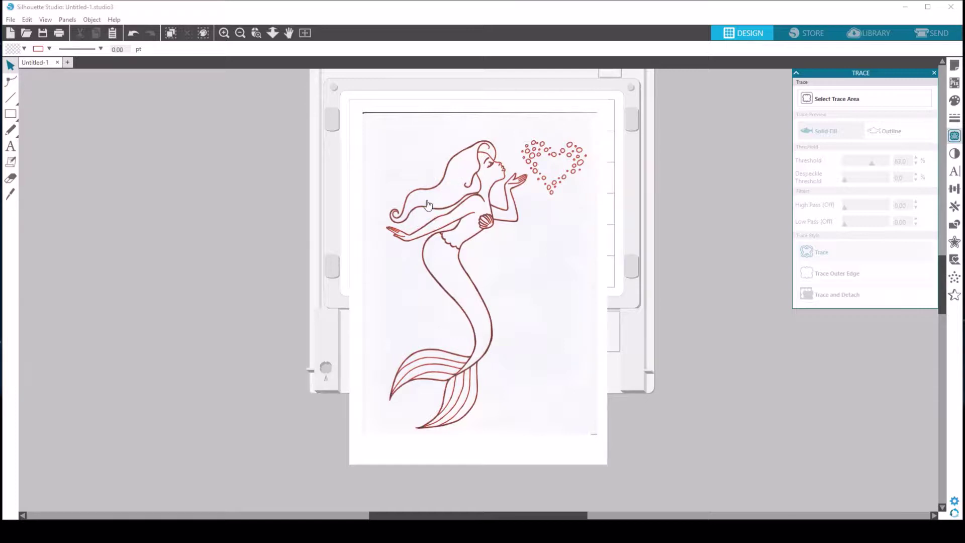
pyautogui.click(223, 33)
pyautogui.click(223, 33)
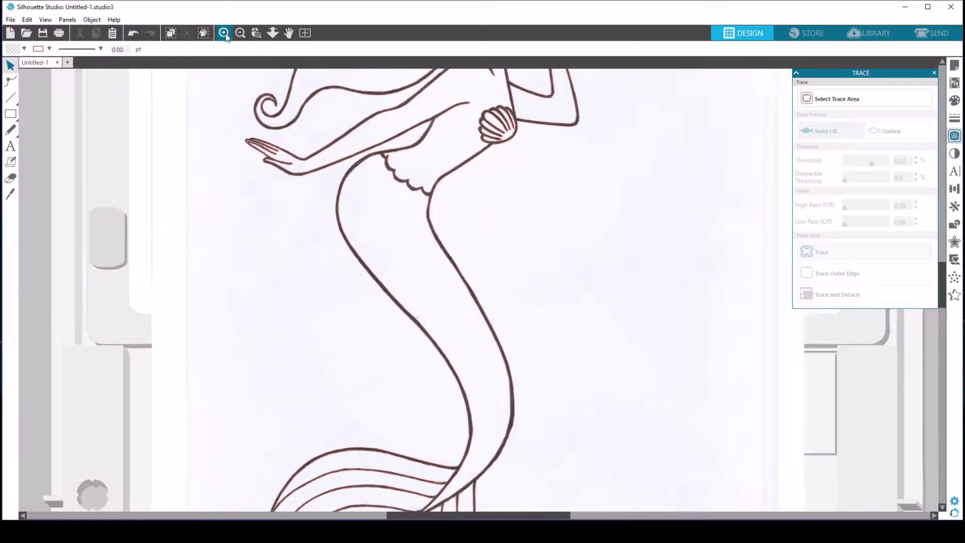
# Move the traced outline off the mermaid drawing to check it, and undo the move.
pyautogui.click(458, 130)
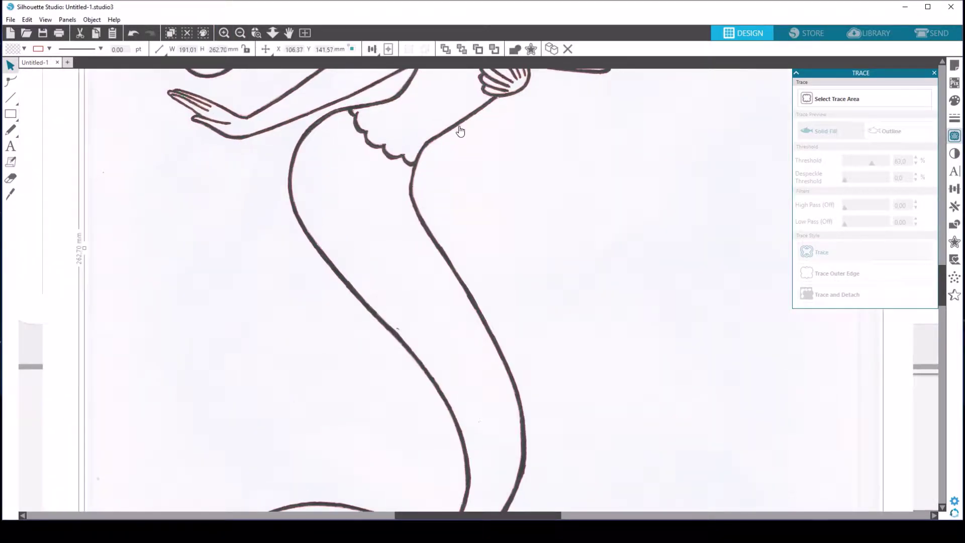
pyautogui.moveTo(491, 156); pyautogui.dragTo(537, 165)
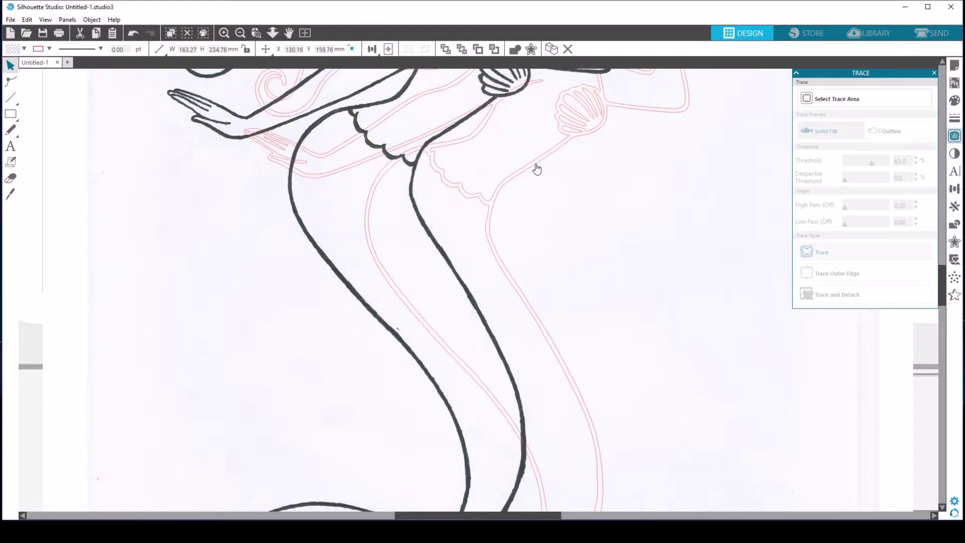
pyautogui.click(537, 164)
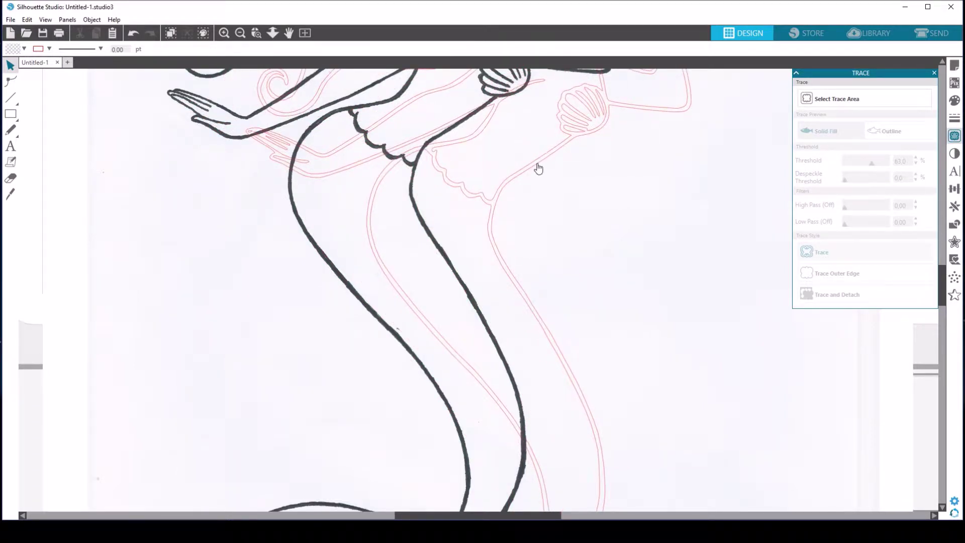
pyautogui.hotkey('ctrl', 'z')
pyautogui.hotkey('ctrl', 'z')
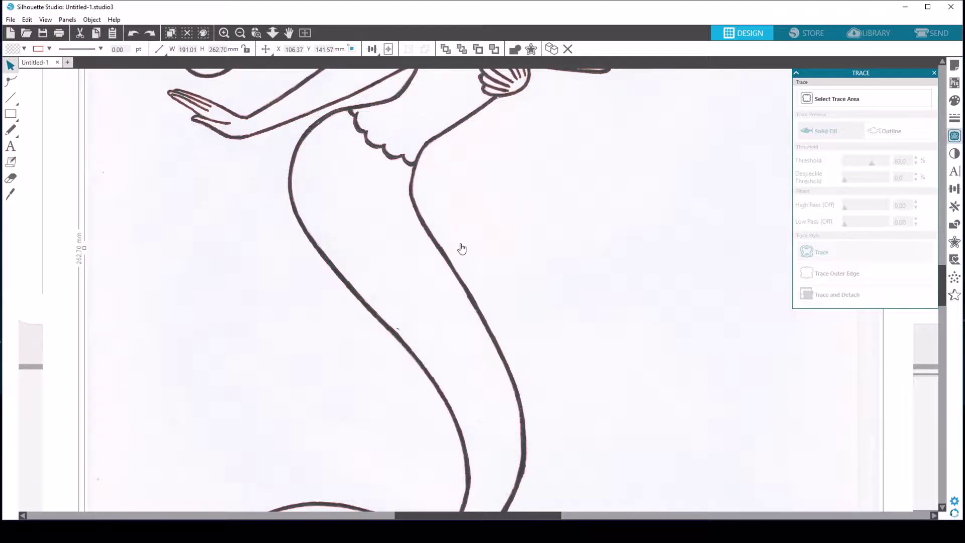
# Try to edit the points of the traced hair outline, and undo the accidental shift of the image beneath it.
pyautogui.moveTo(947, 278); pyautogui.dragTo(932, 231)
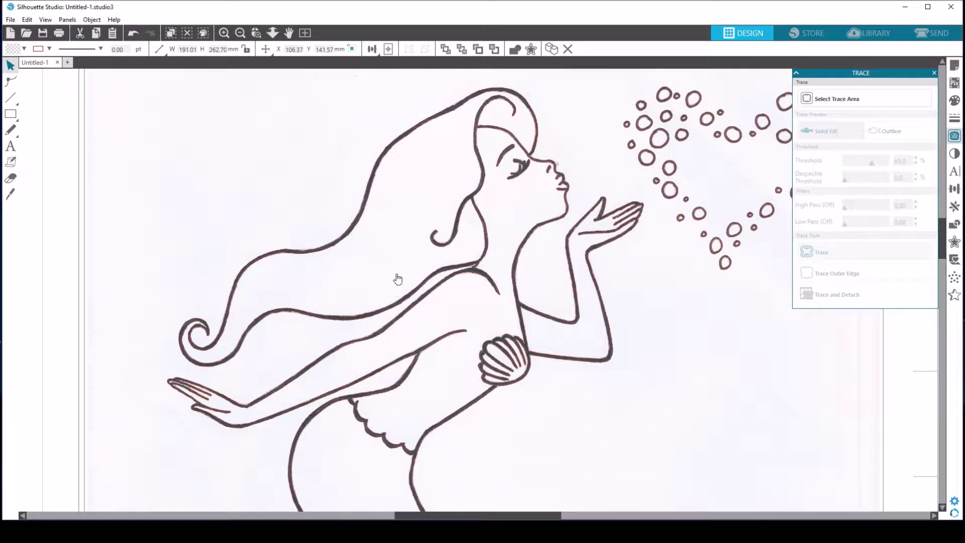
pyautogui.click(11, 83)
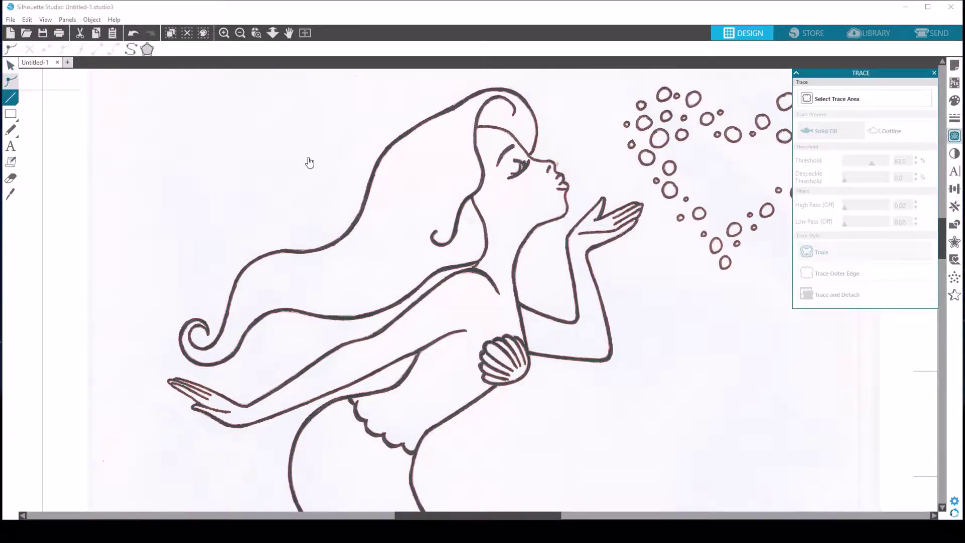
pyautogui.click(383, 165)
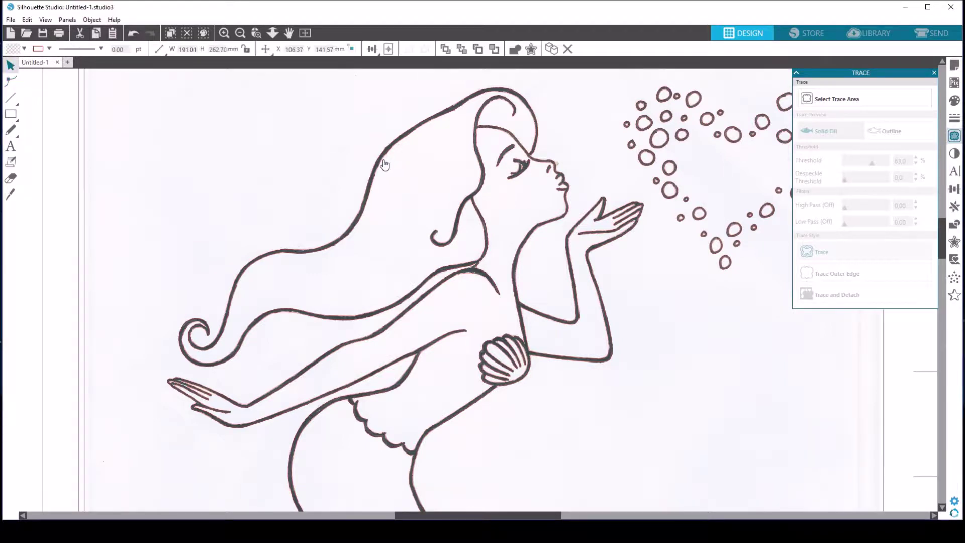
pyautogui.click(11, 82)
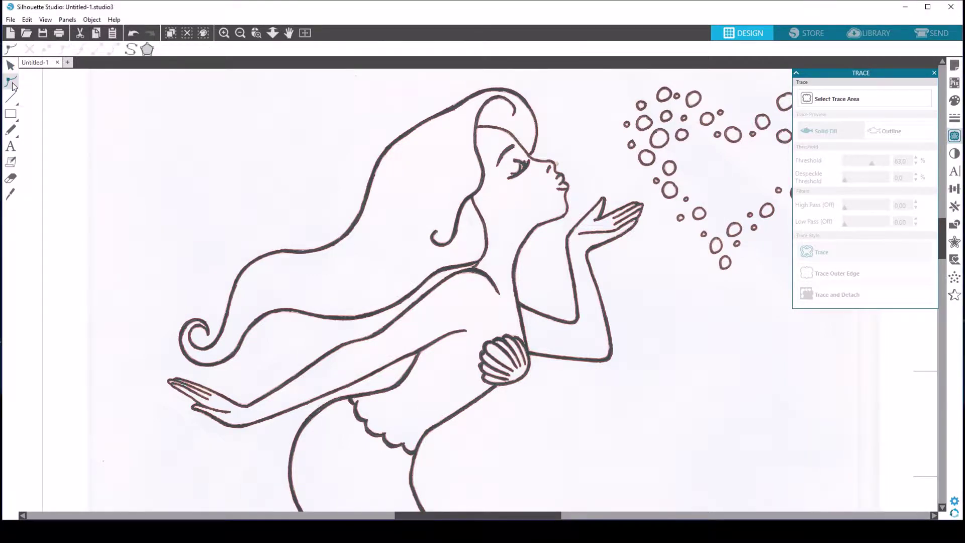
pyautogui.moveTo(396, 153); pyautogui.dragTo(402, 158)
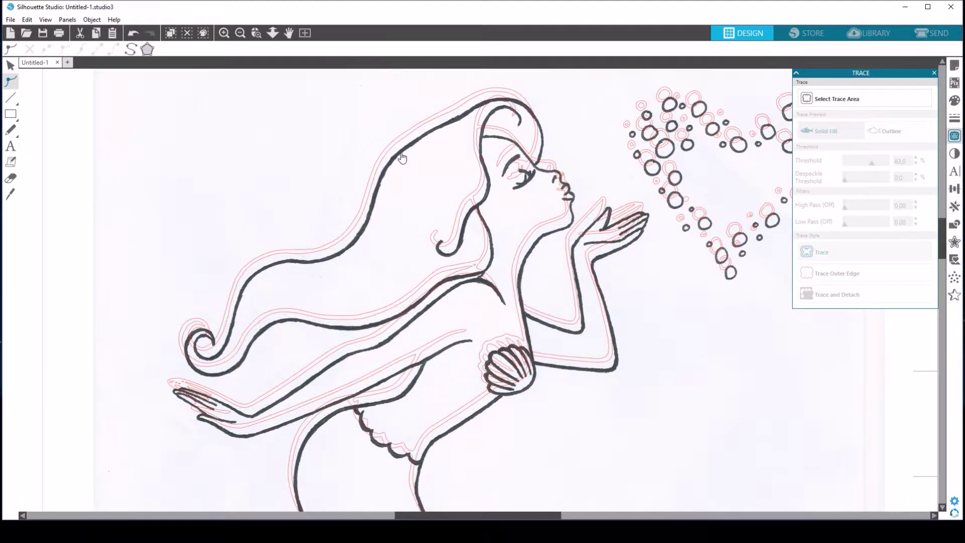
pyautogui.hotkey('ctrl', 'z')
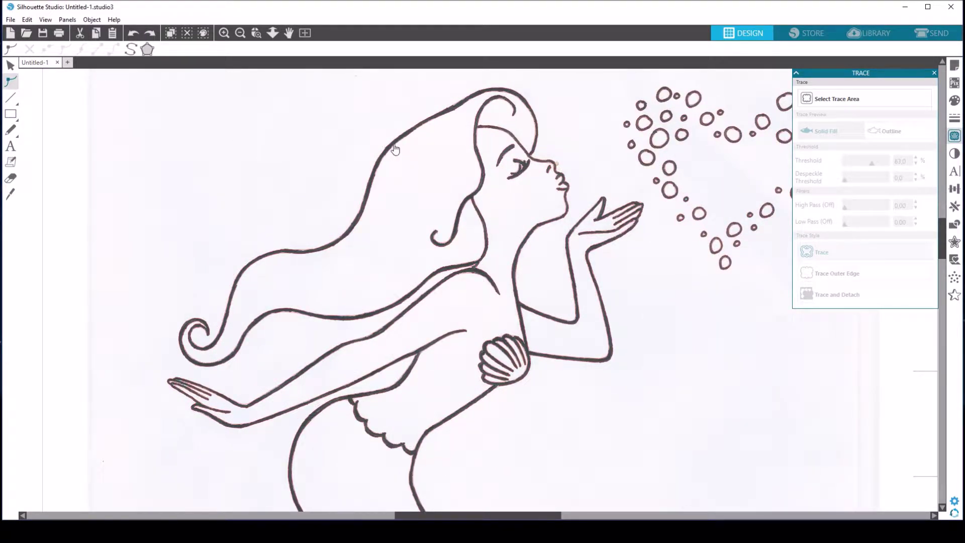
# Try to select the traced outline along the mermaid's hair, and undo the accidental move.
pyautogui.click(391, 142)
pyautogui.moveTo(392, 145); pyautogui.dragTo(396, 152)
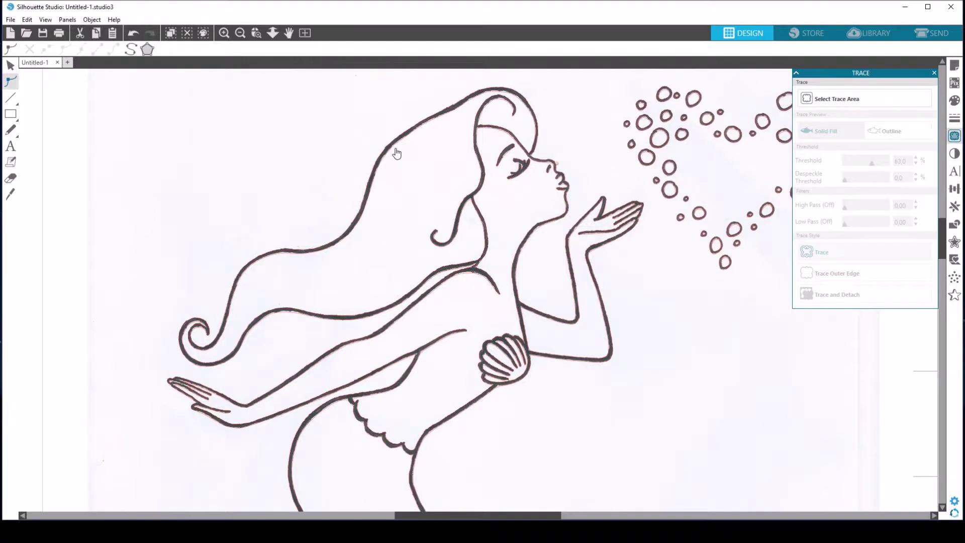
pyautogui.click(396, 152)
pyautogui.hotkey('ctrl', 'z')
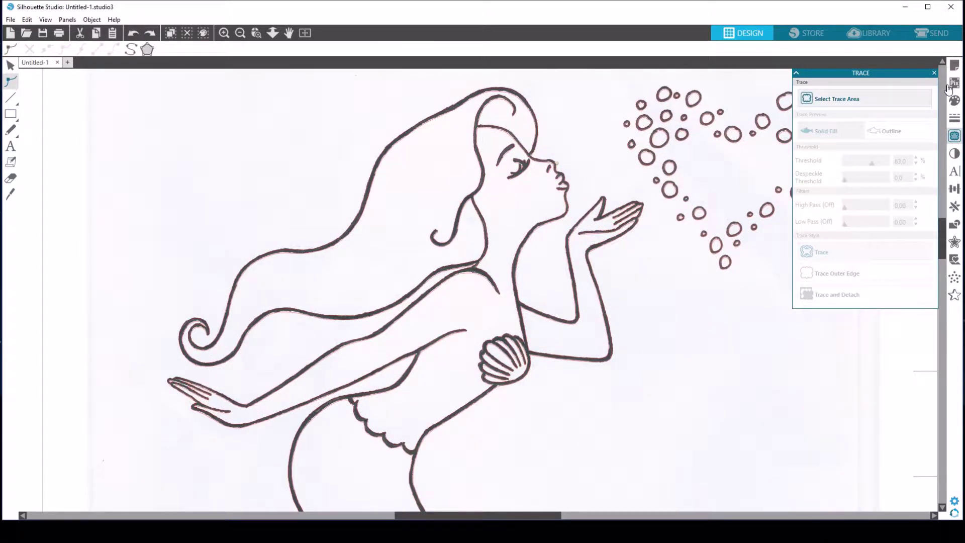
# Try a solid bright blue fill on the mermaid drawing, and undo the fill.
pyautogui.click(954, 100)
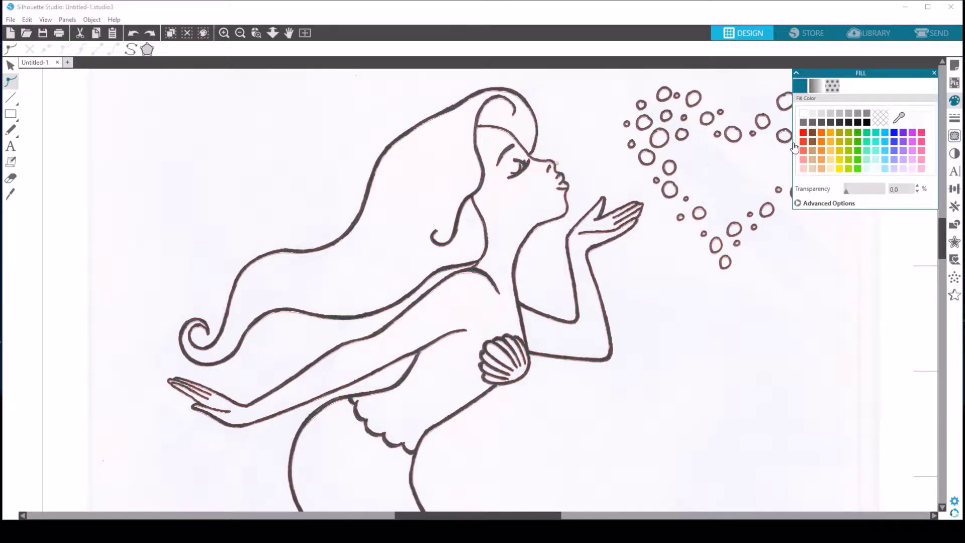
pyautogui.click(886, 134)
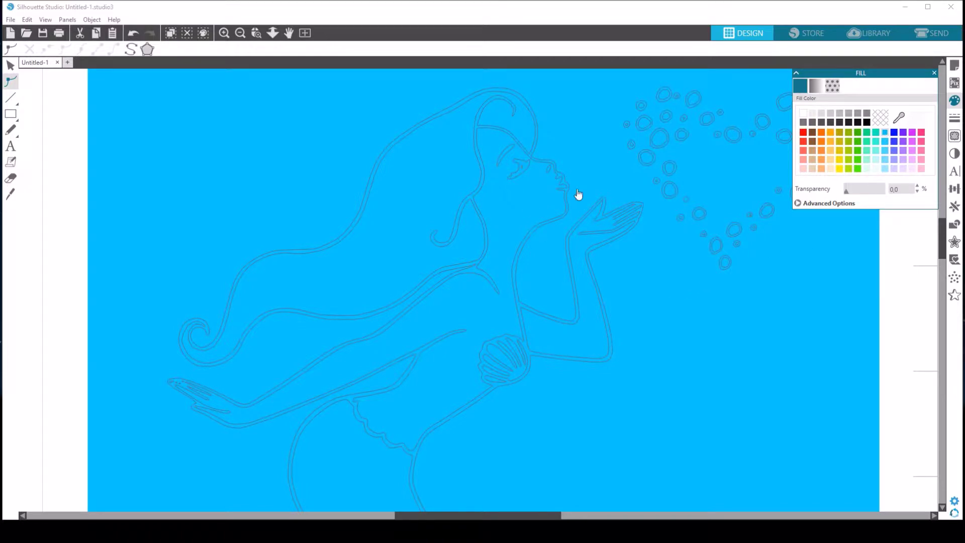
pyautogui.click(899, 117)
pyautogui.hotkey('ctrl', 'z')
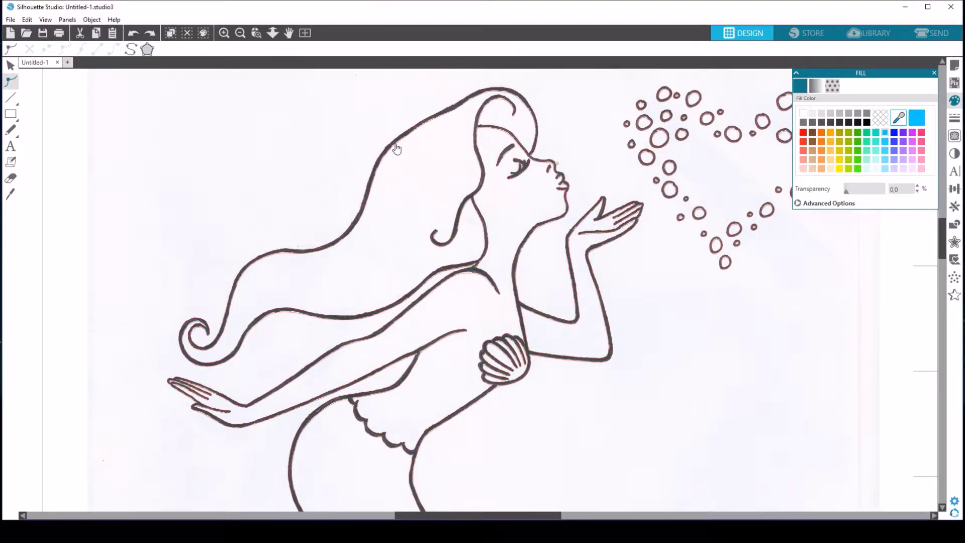
# Try filling the slightly shifted mermaid outline with bright blue, and undo the fill and the shift.
pyautogui.moveTo(396, 144); pyautogui.dragTo(399, 150)
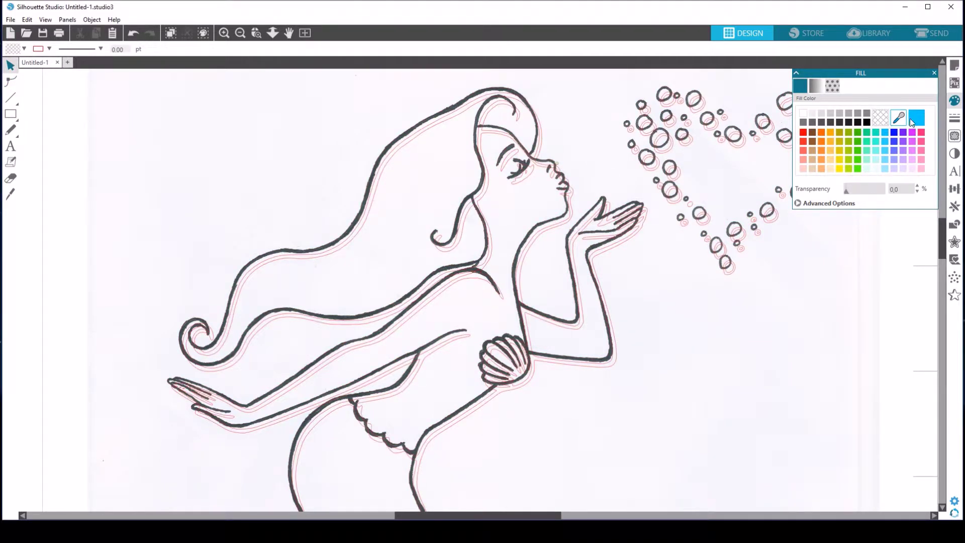
pyautogui.click(884, 133)
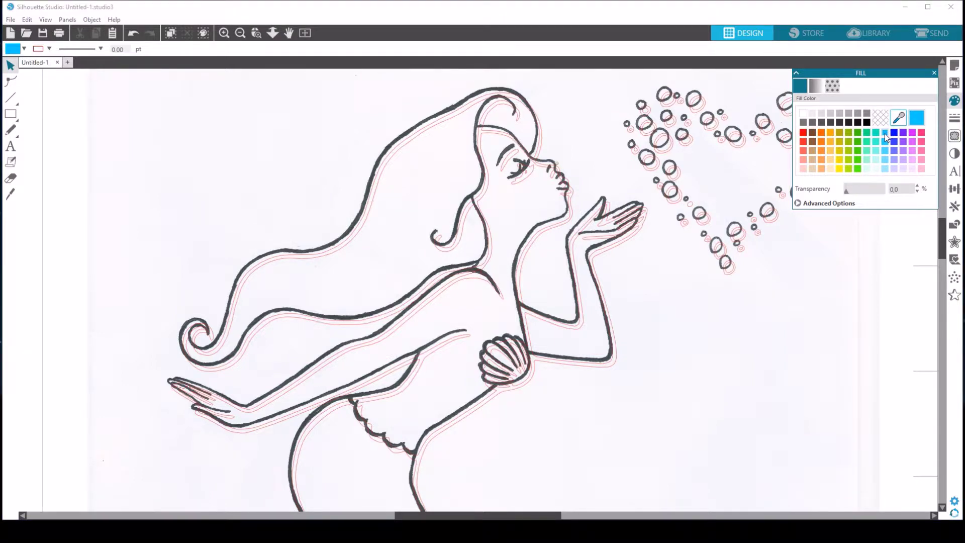
pyautogui.click(402, 151)
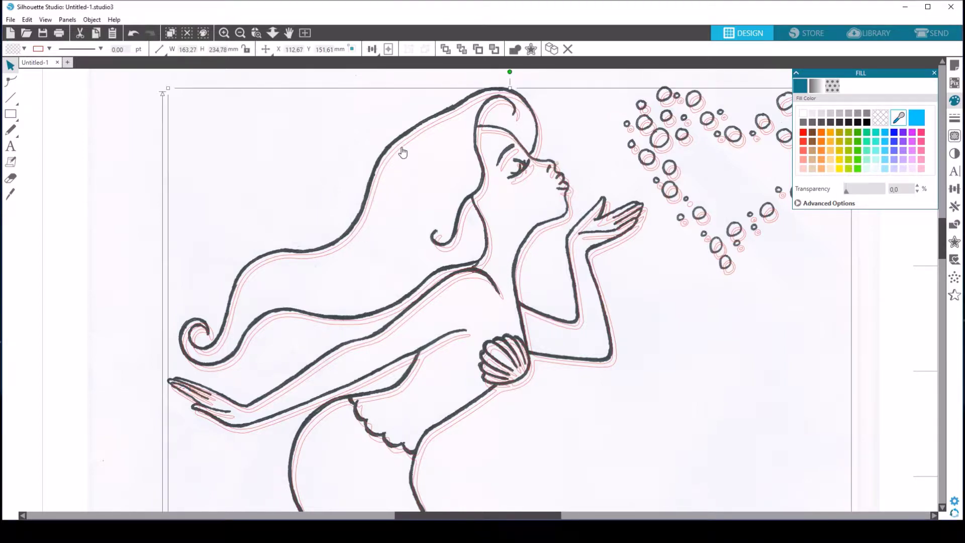
pyautogui.click(884, 133)
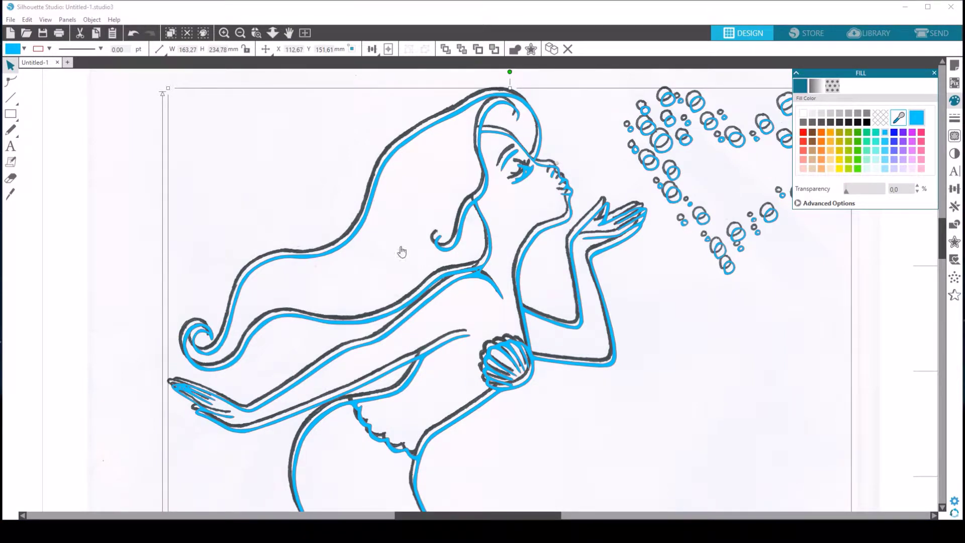
pyautogui.click(413, 180)
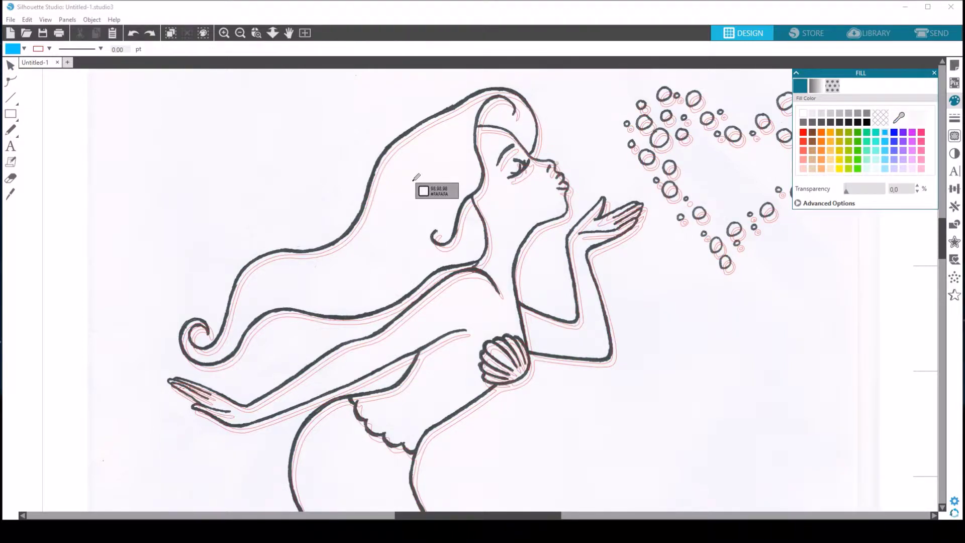
pyautogui.hotkey('ctrl', 'z')
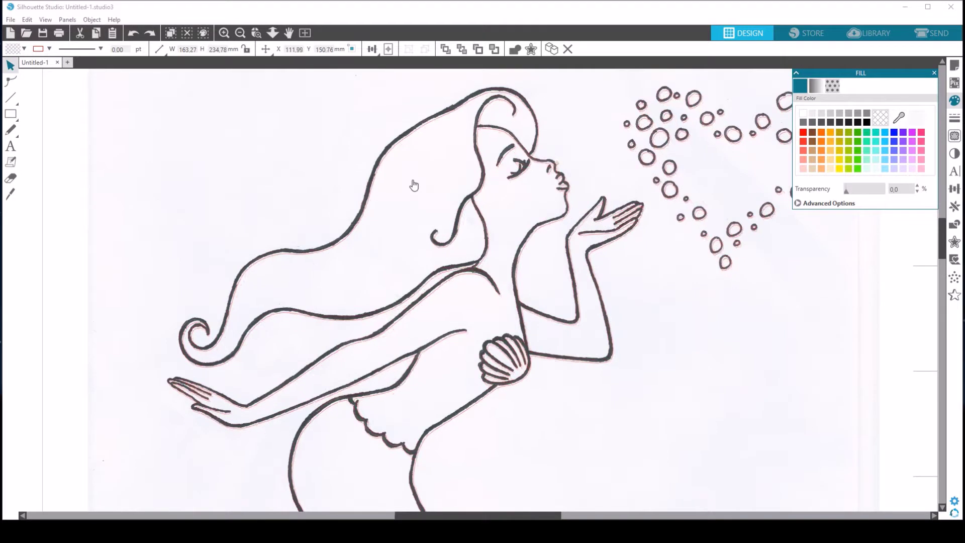
# Select the realigned traced outline over the mermaid drawing and fill it with bright blue.
pyautogui.doubleClick(414, 185)
pyautogui.doubleClick(428, 126)
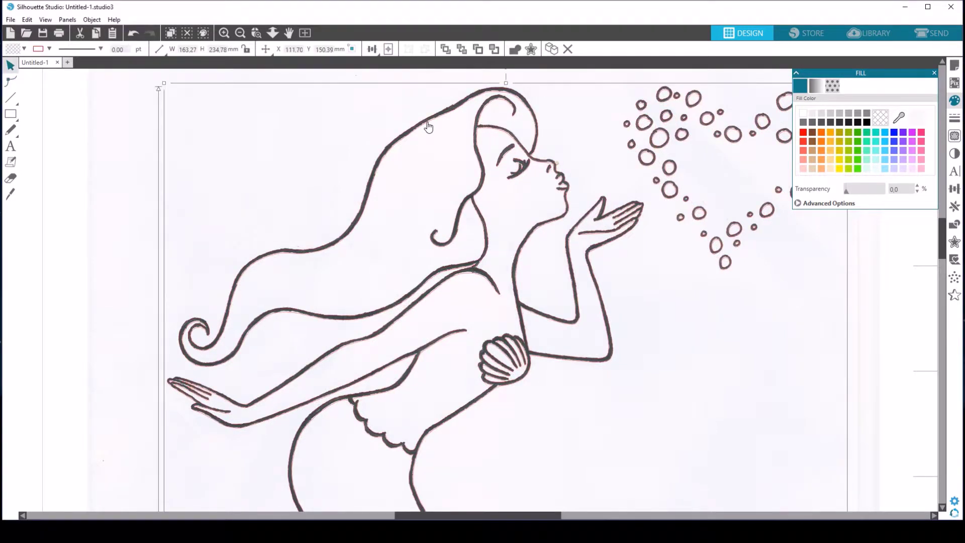
pyautogui.click(885, 132)
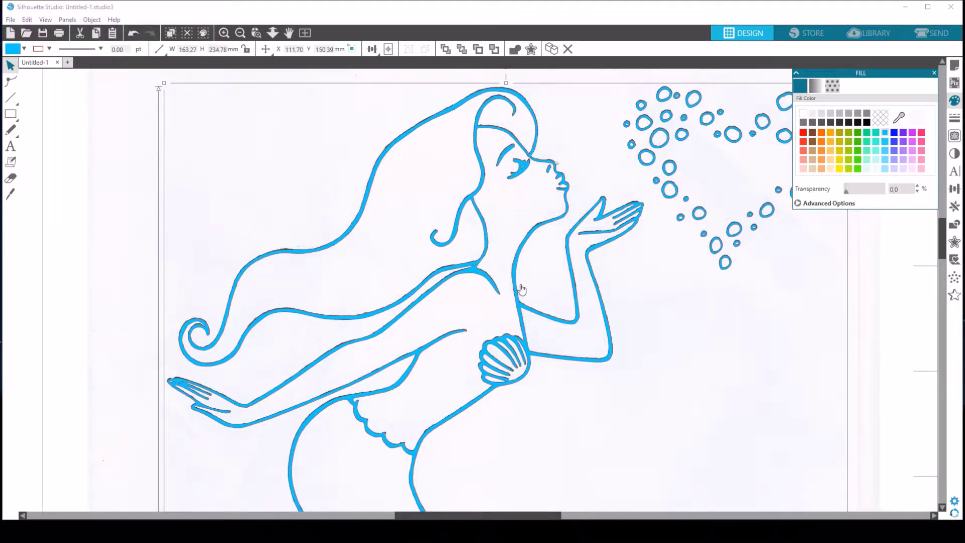
# Show the edit points of the blue traced outline and set its fill transparency to 71%.
pyautogui.click(11, 80)
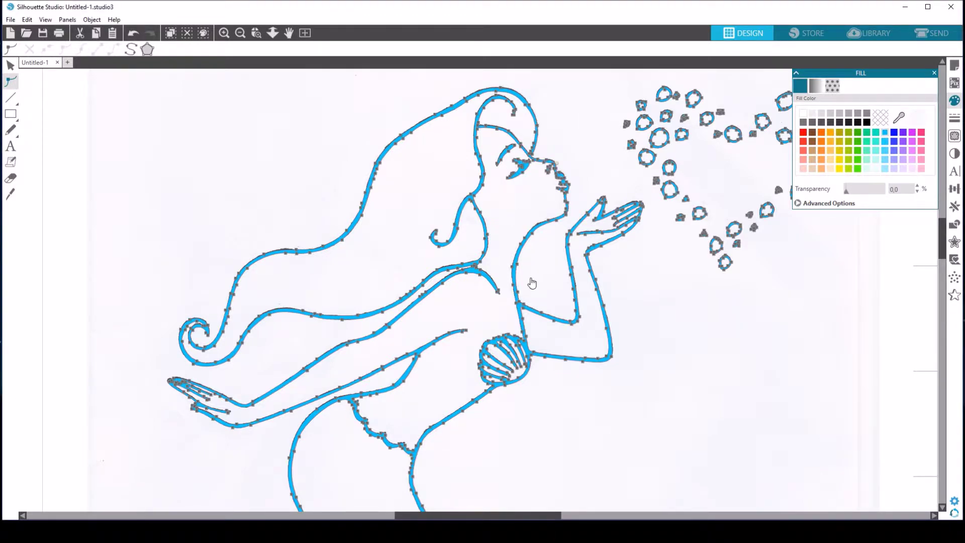
pyautogui.scroll(-10, 925, 296)
pyautogui.scroll(7, 923, 277)
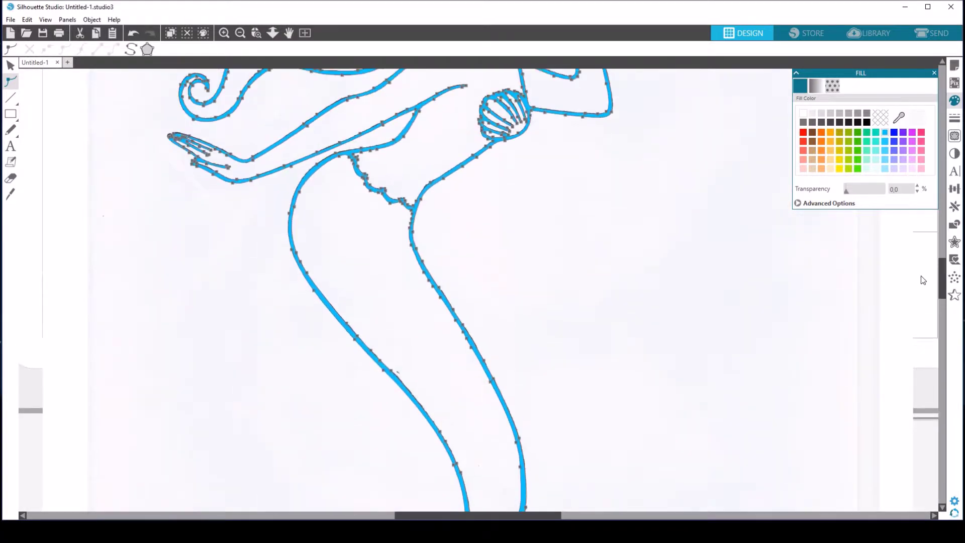
pyautogui.scroll(6, 922, 266)
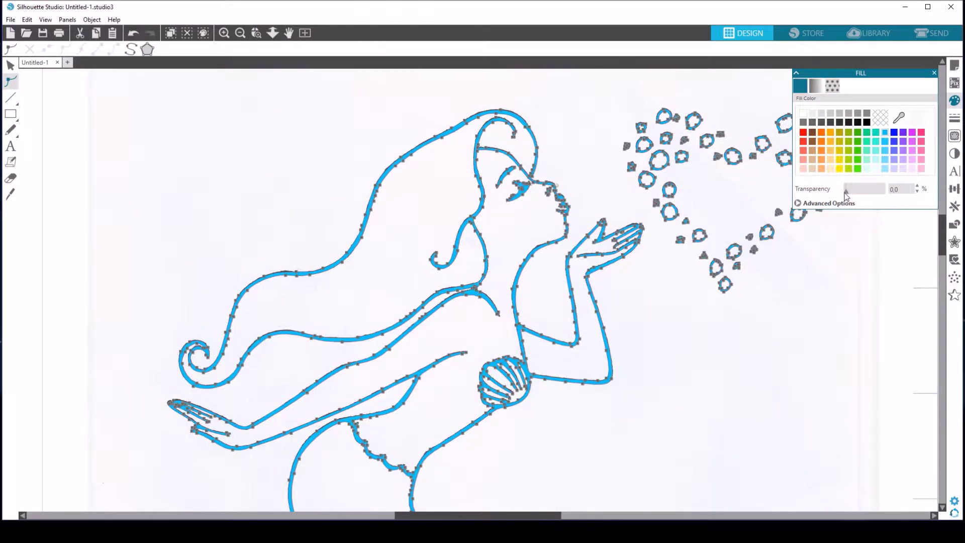
pyautogui.moveTo(845, 193); pyautogui.dragTo(869, 192)
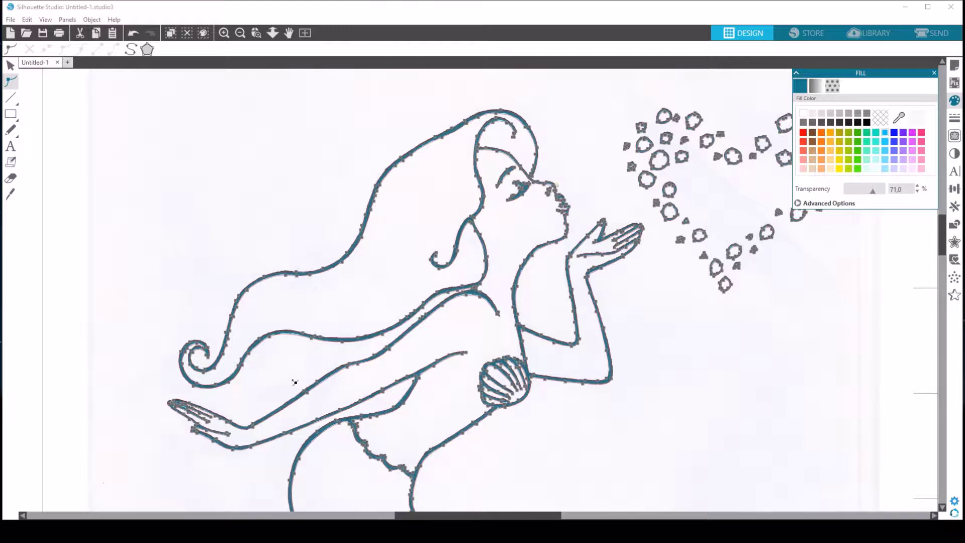
# Pull the tip point of the small hair curl beside the neck outward and adjust its curve handles.
pyautogui.click(224, 33)
pyautogui.click(224, 33)
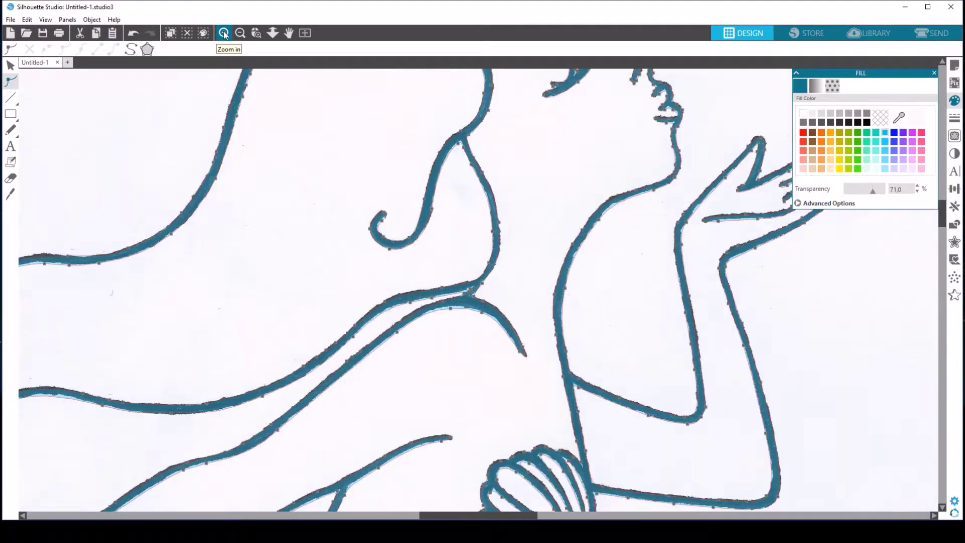
pyautogui.click(224, 34)
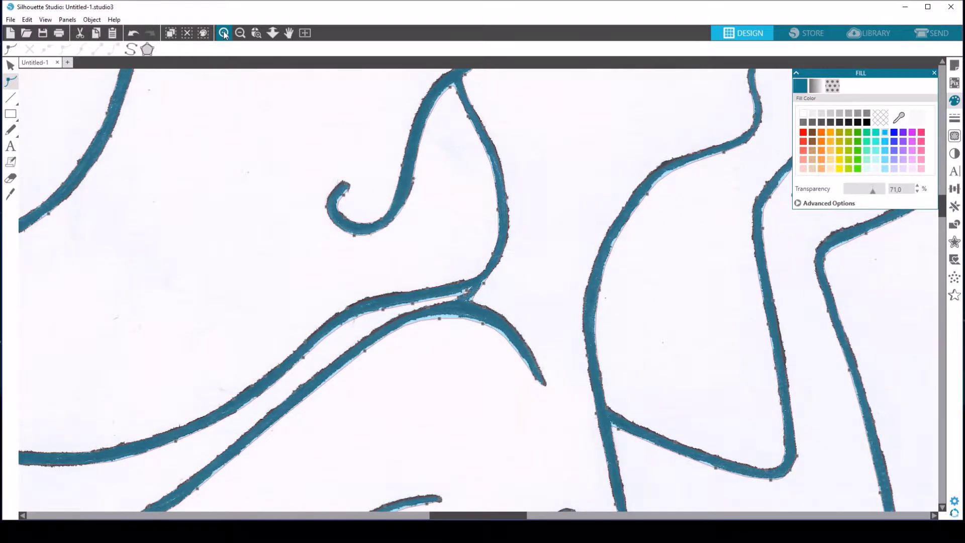
pyautogui.click(224, 33)
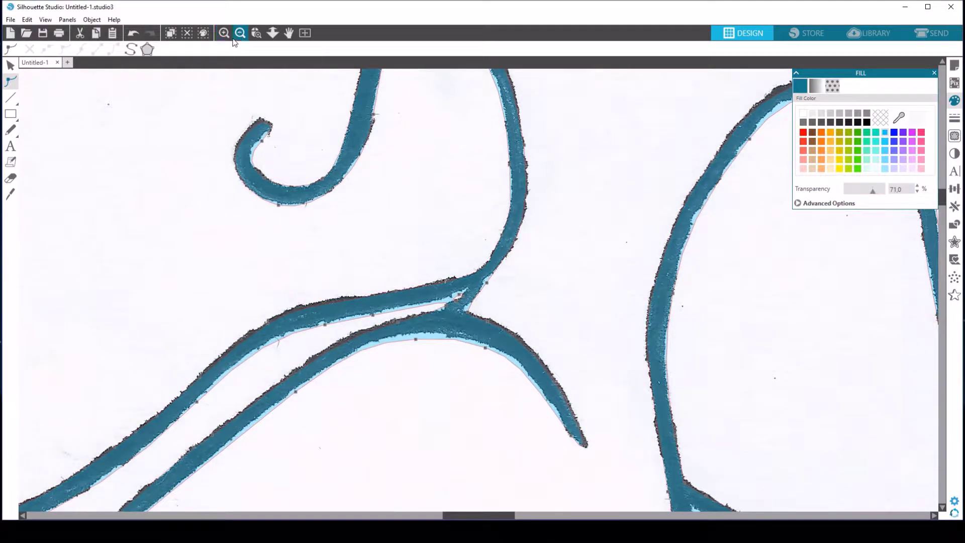
pyautogui.click(240, 33)
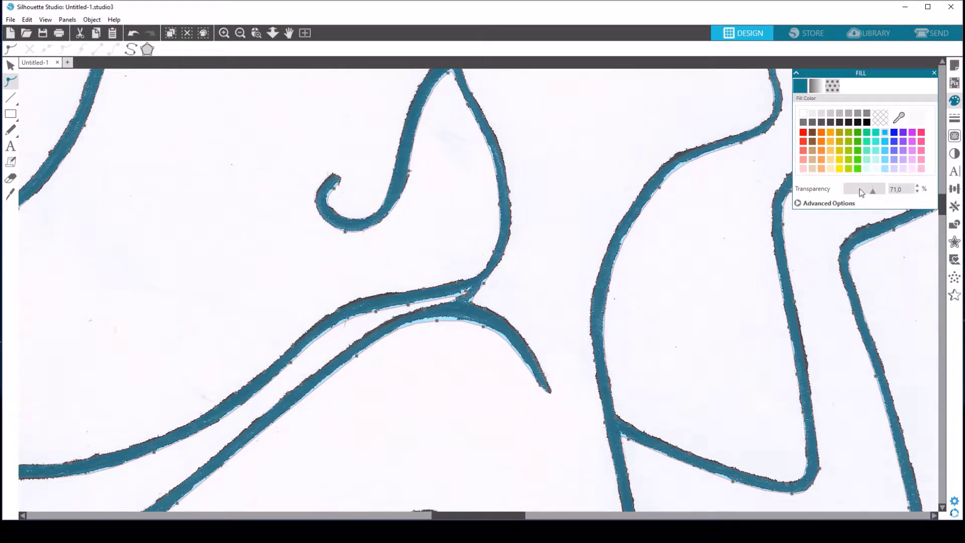
pyautogui.moveTo(942, 210); pyautogui.dragTo(941, 195)
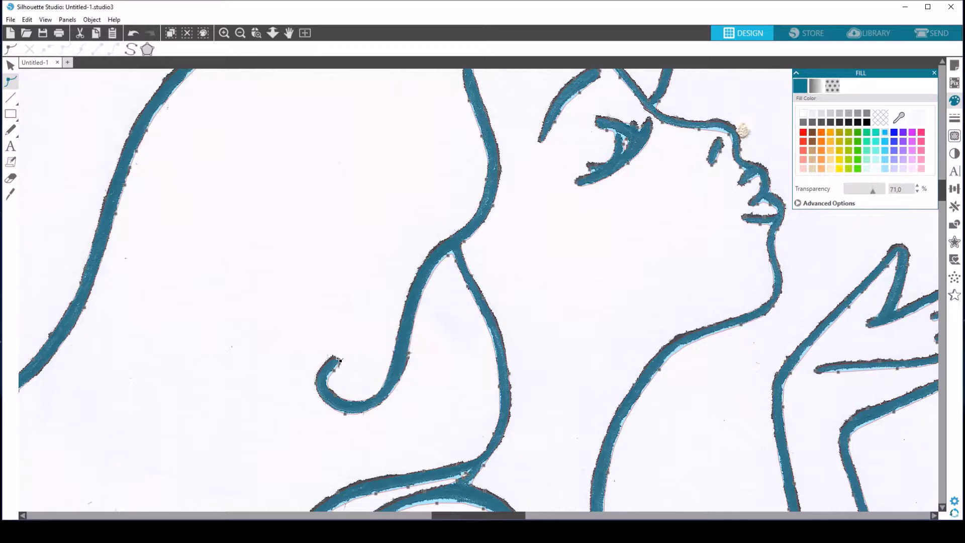
pyautogui.click(338, 359)
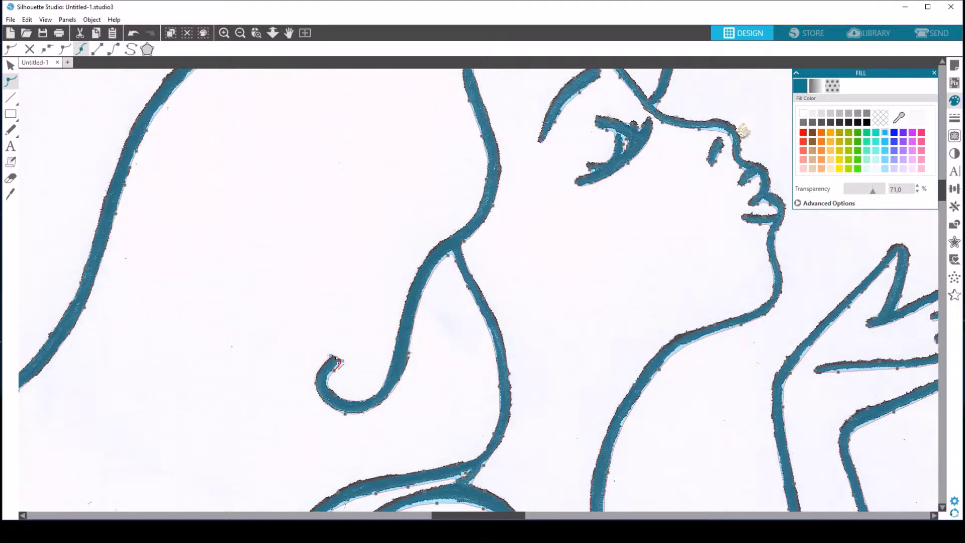
pyautogui.moveTo(339, 361); pyautogui.dragTo(348, 349)
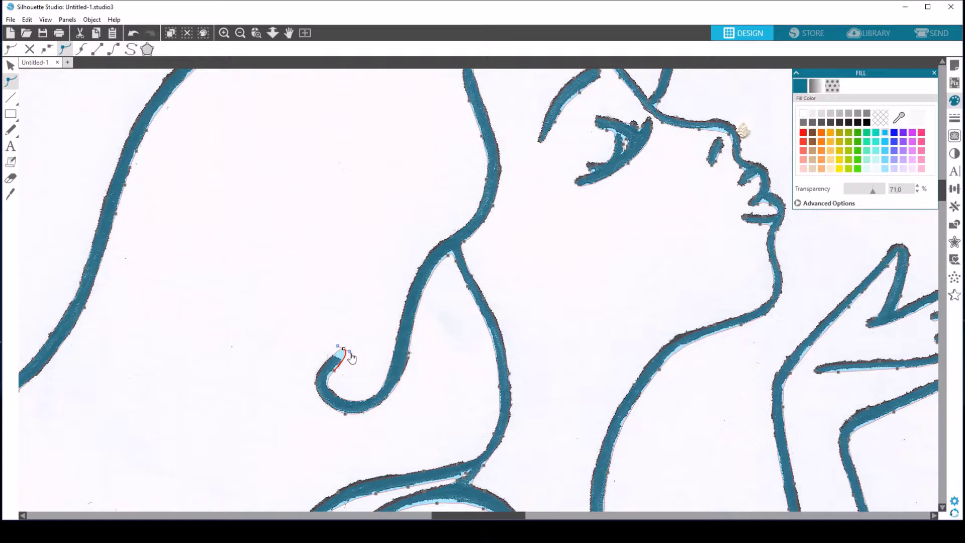
pyautogui.moveTo(344, 363); pyautogui.dragTo(337, 355)
pyautogui.moveTo(343, 349); pyautogui.dragTo(346, 354)
# Delete the surplus points along the curl's inner edge and reshape that edge to follow the drawn line.
pyautogui.click(332, 381)
pyautogui.press('Delete')
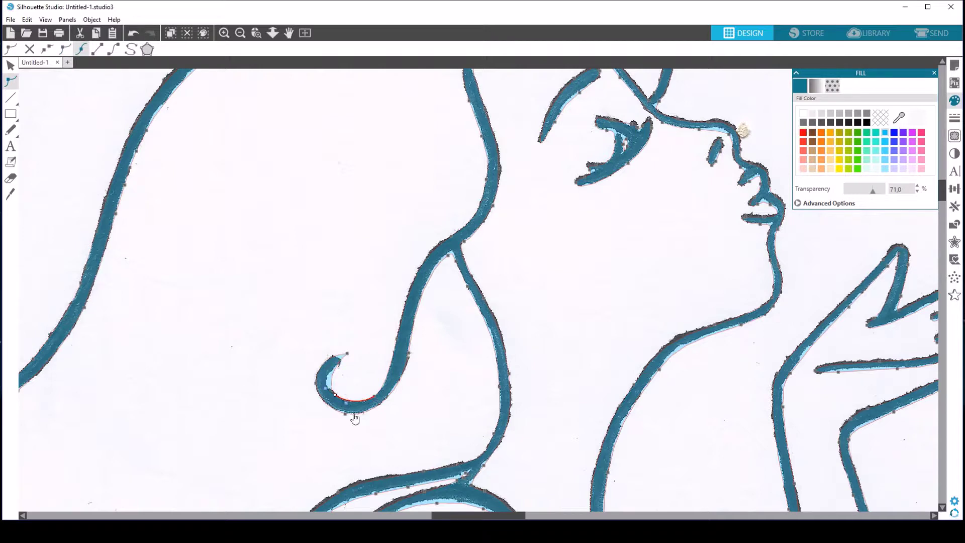
pyautogui.press('Delete')
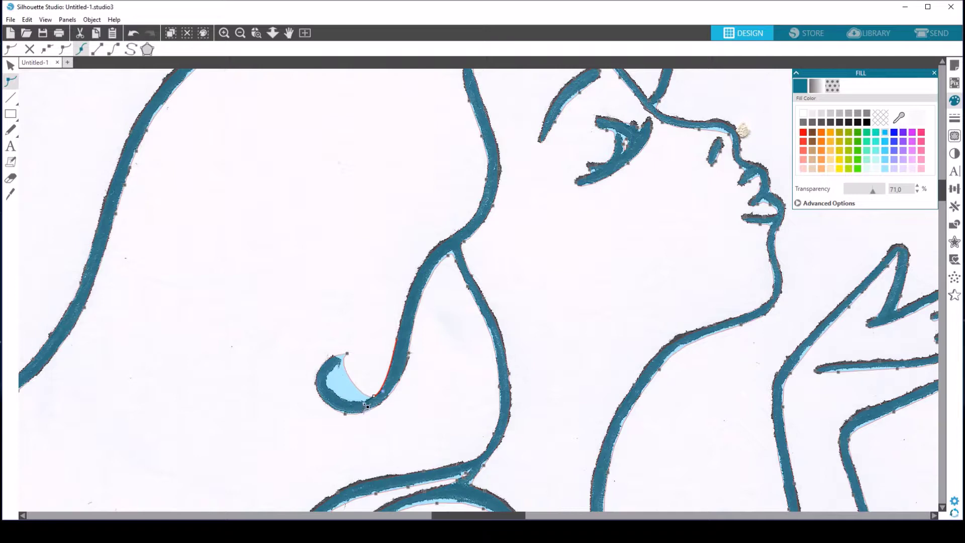
pyautogui.moveTo(366, 405); pyautogui.dragTo(316, 412)
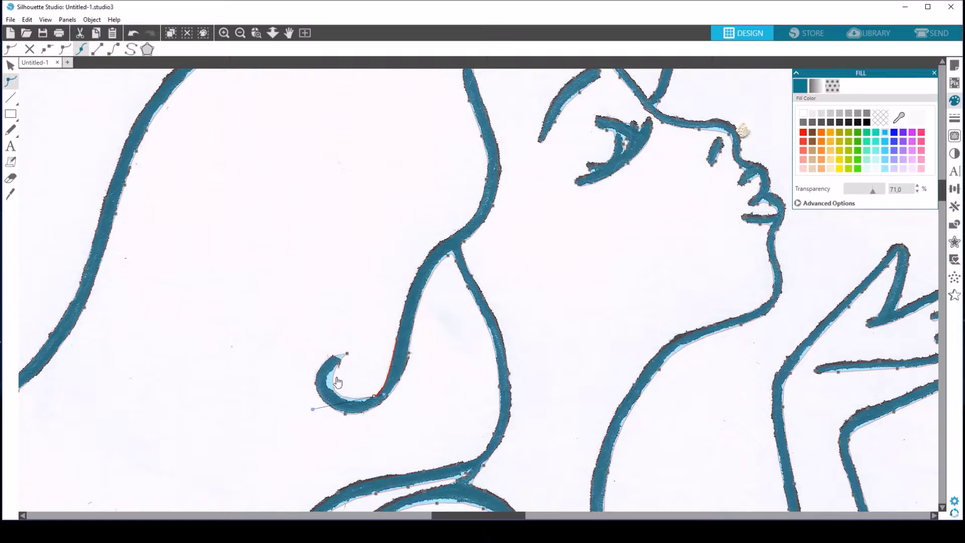
pyautogui.click(333, 381)
pyautogui.moveTo(332, 371); pyautogui.dragTo(326, 369)
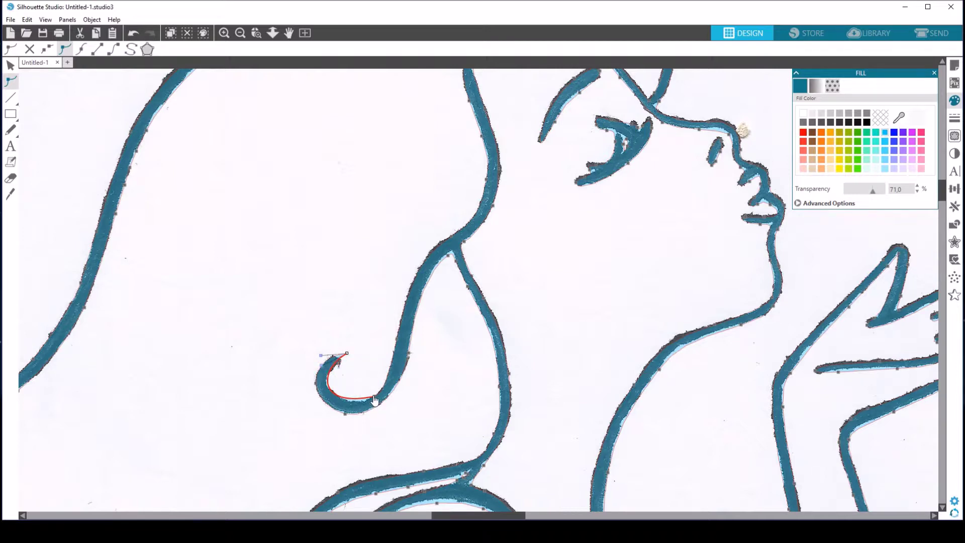
# Refine the curl's inner curve by adjusting the handles at its lower point and at its tip.
pyautogui.click(377, 398)
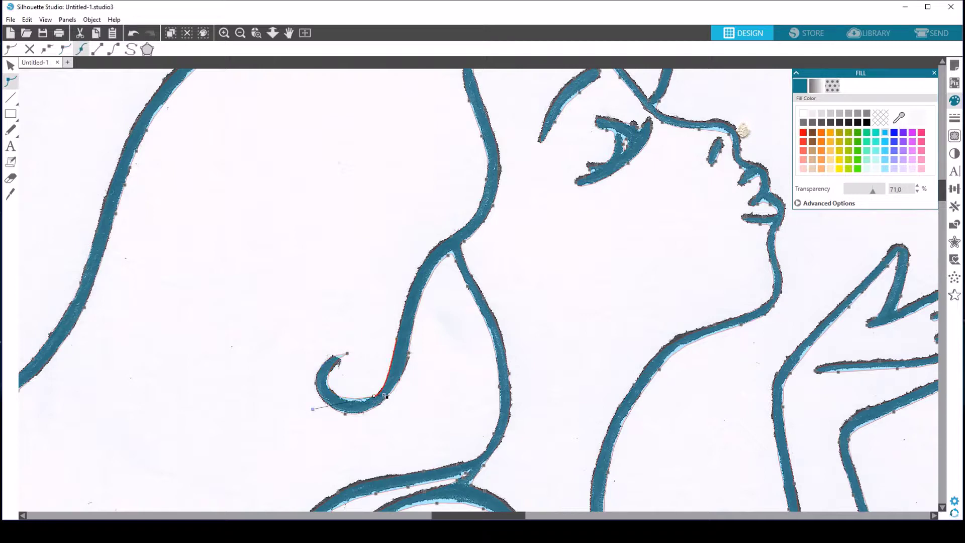
pyautogui.moveTo(384, 395); pyautogui.dragTo(383, 393)
pyautogui.moveTo(331, 422); pyautogui.dragTo(327, 422)
pyautogui.moveTo(327, 422); pyautogui.dragTo(325, 424)
pyautogui.click(347, 356)
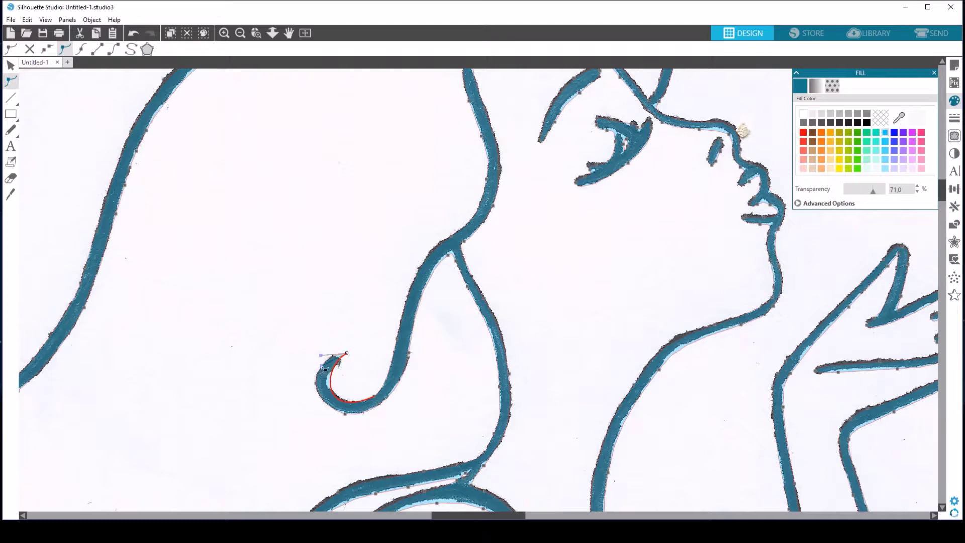
pyautogui.moveTo(322, 368); pyautogui.dragTo(318, 368)
# Reshape the curl's outer edge with the handles of its side point and the point up the strand.
pyautogui.click(315, 383)
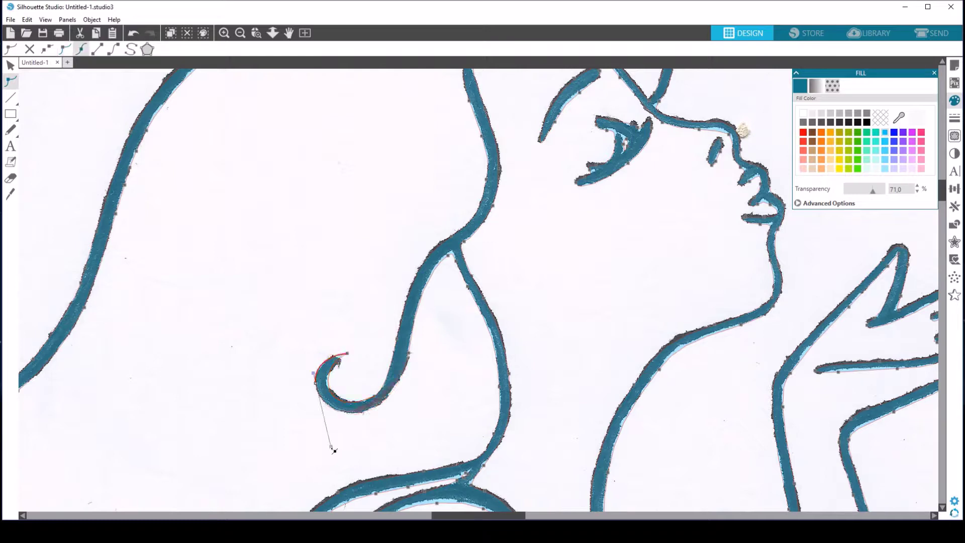
pyautogui.click(409, 354)
pyautogui.moveTo(410, 354); pyautogui.dragTo(405, 392)
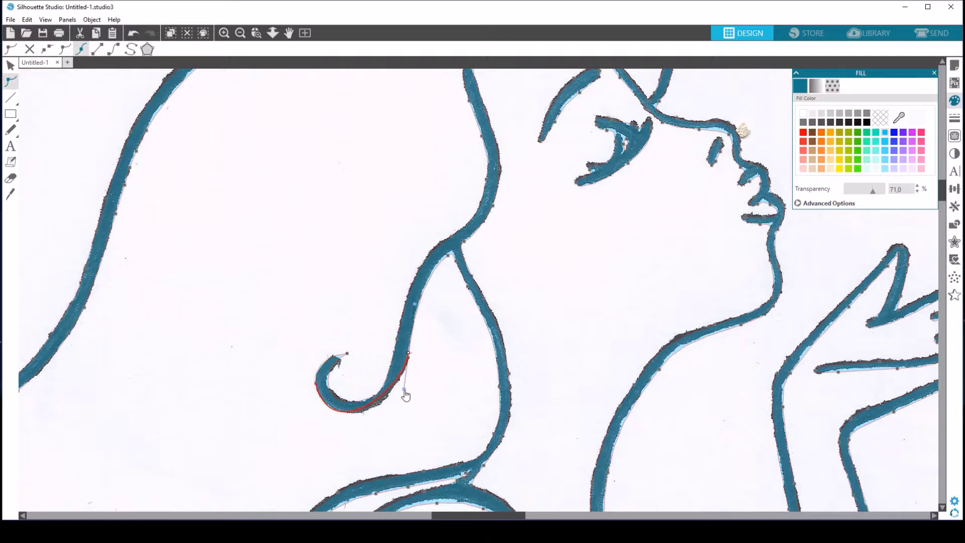
pyautogui.moveTo(316, 382); pyautogui.dragTo(333, 444)
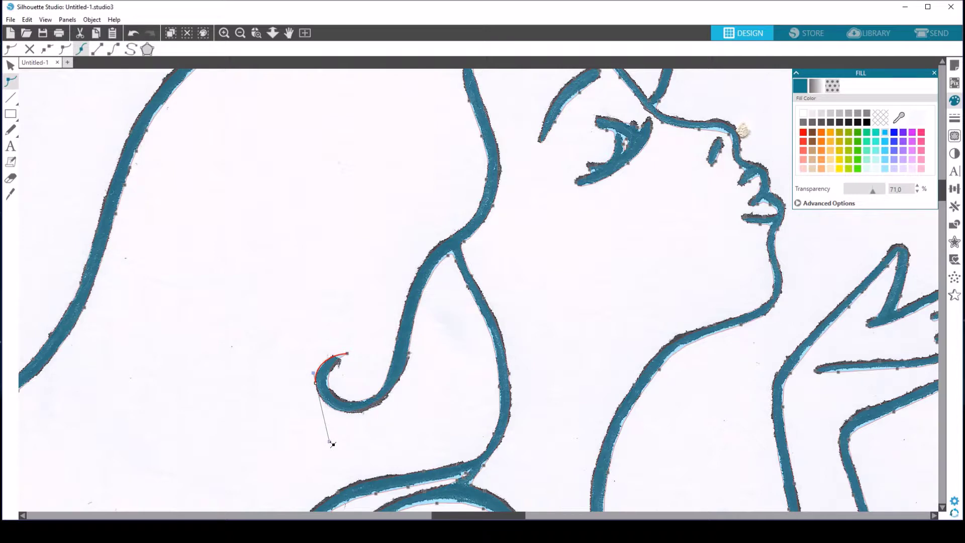
# Try the fill color eyedropper on the canvas, and undo the last three changes.
pyautogui.press('i')
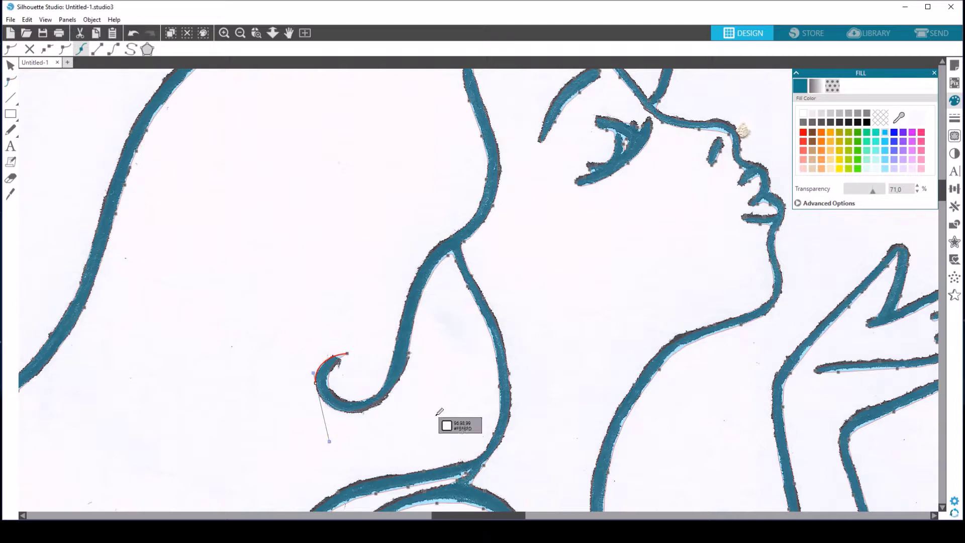
pyautogui.hotkey('ctrl', 'z')
pyautogui.hotkey('ctrl', 'z')
pyautogui.hotkey('ctrl', 'z')
# Break the outline open at the inner end of the gap between the two strands and at the small hole beside it.
pyautogui.moveTo(378, 201); pyautogui.dragTo(342, 227)
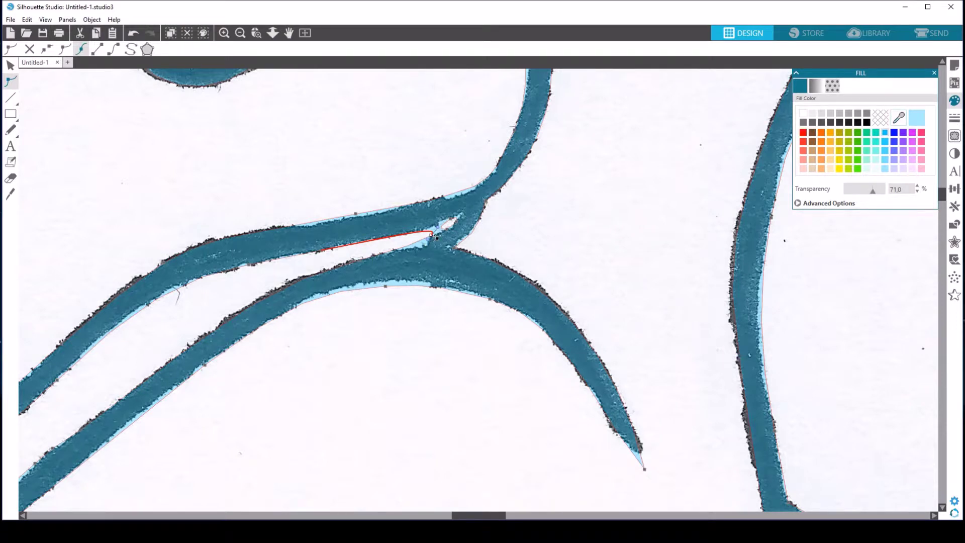
pyautogui.click(47, 50)
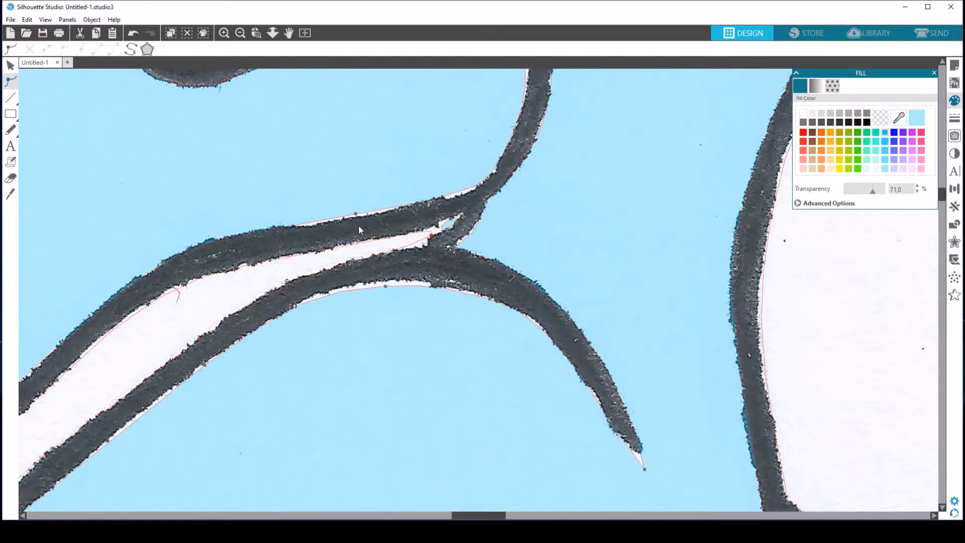
pyautogui.click(435, 248)
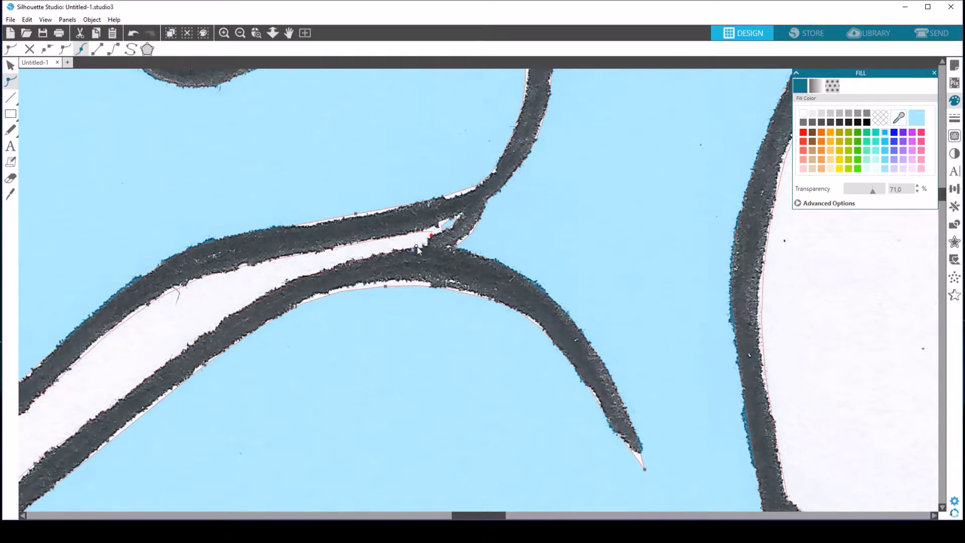
pyautogui.click(447, 229)
pyautogui.click(50, 51)
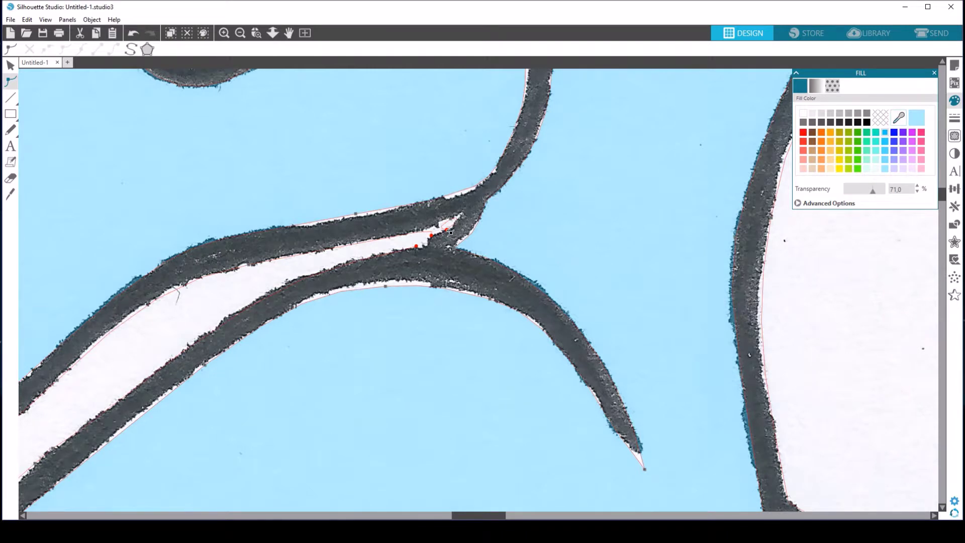
# Join the loose ends at the strand junction to merge the small hole with the gap between the strands.
pyautogui.click(454, 240)
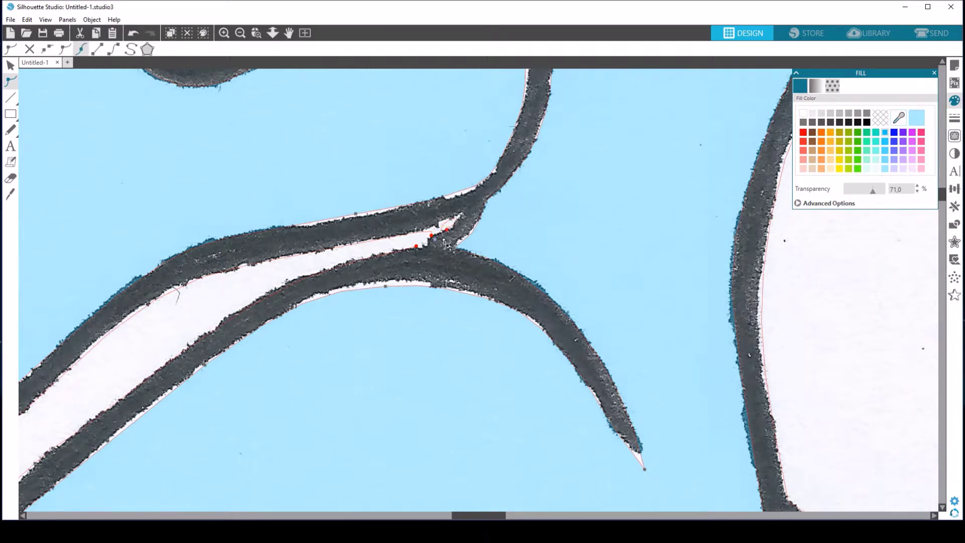
pyautogui.click(441, 240)
pyautogui.click(437, 238)
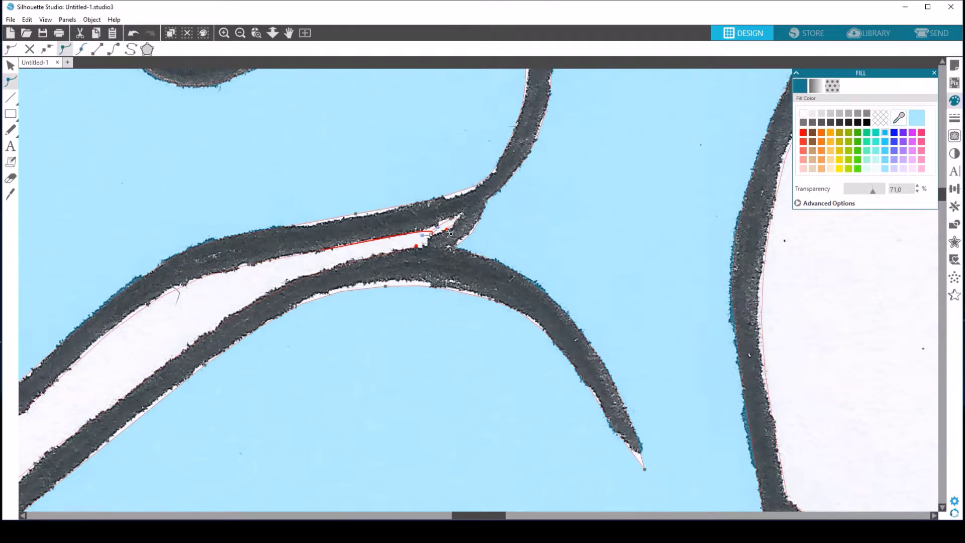
pyautogui.click(422, 248)
pyautogui.click(418, 246)
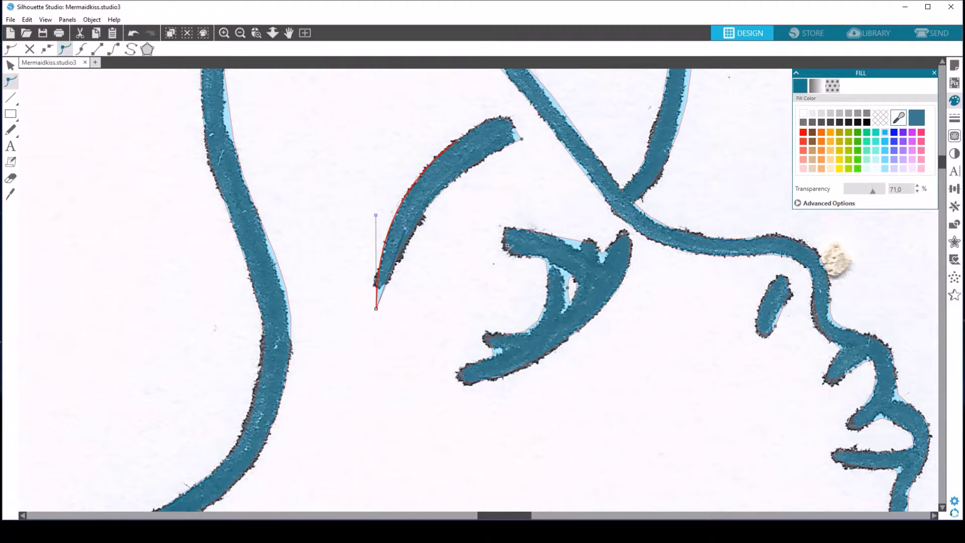
# Move the eye's upper lash tip outward as a corner point and curve its upper edge along the drawn line.
pyautogui.moveTo(510, 248); pyautogui.dragTo(497, 236)
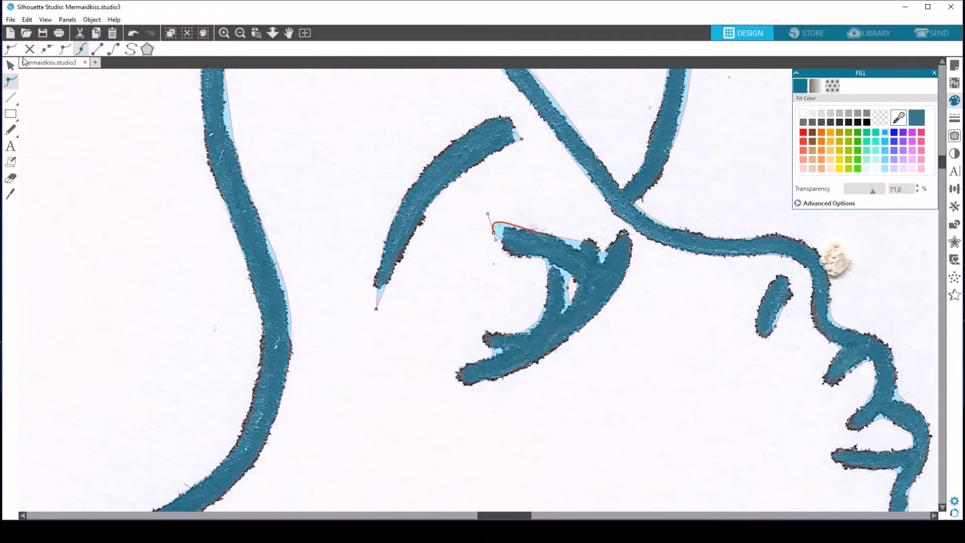
pyautogui.click(64, 49)
pyautogui.moveTo(488, 216); pyautogui.dragTo(541, 235)
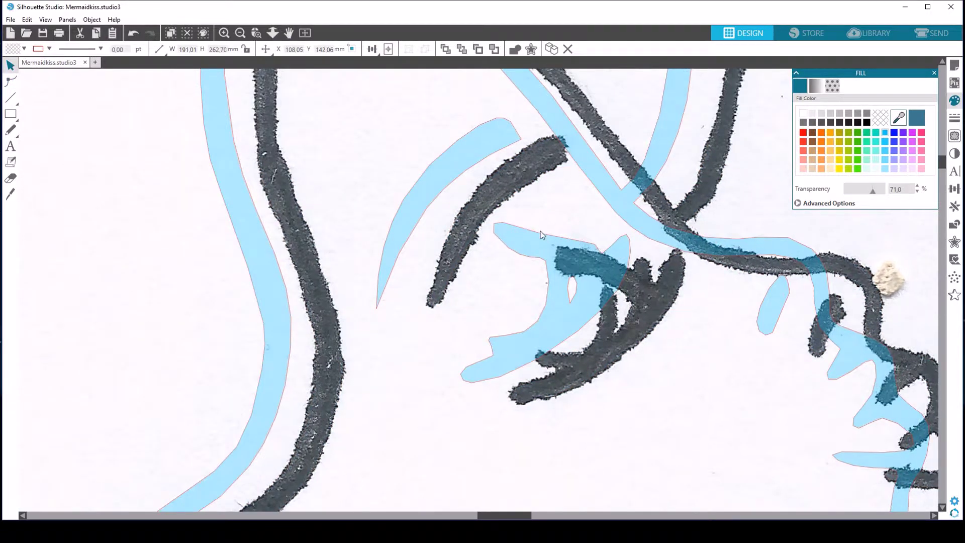
pyautogui.press('Escape')
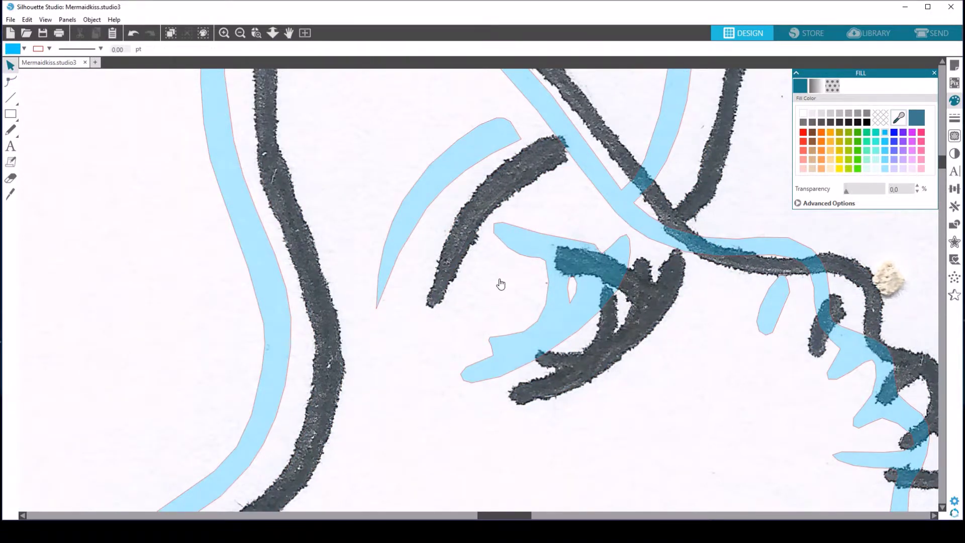
pyautogui.hotkey('ctrl', 'z')
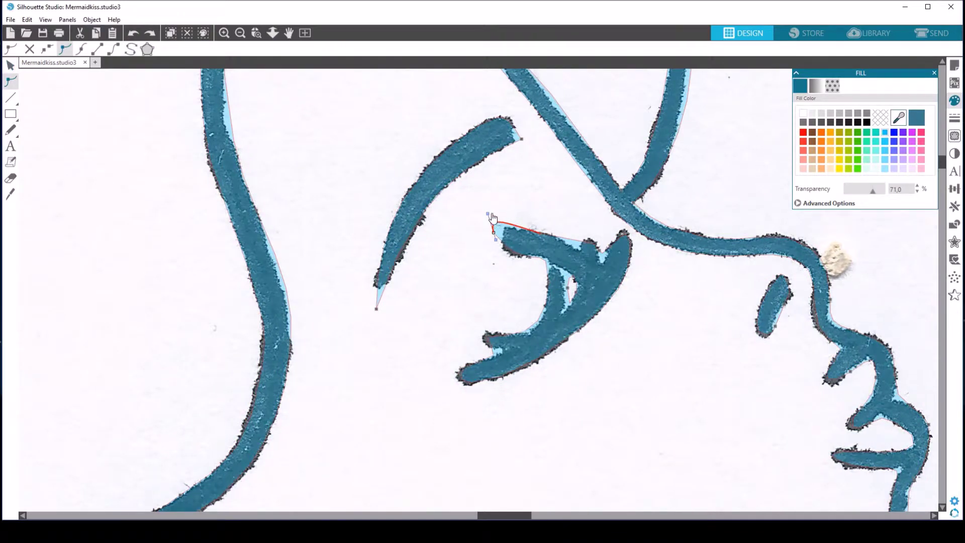
pyautogui.moveTo(508, 221); pyautogui.dragTo(528, 257)
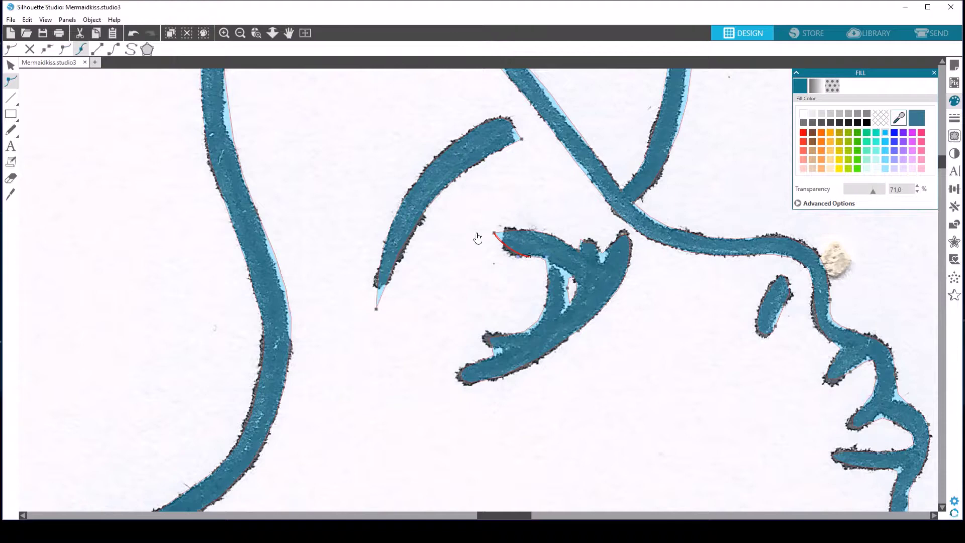
# Break the eye outline open on the upper lash's lower edge and pull one loose end away from the other.
pyautogui.click(45, 48)
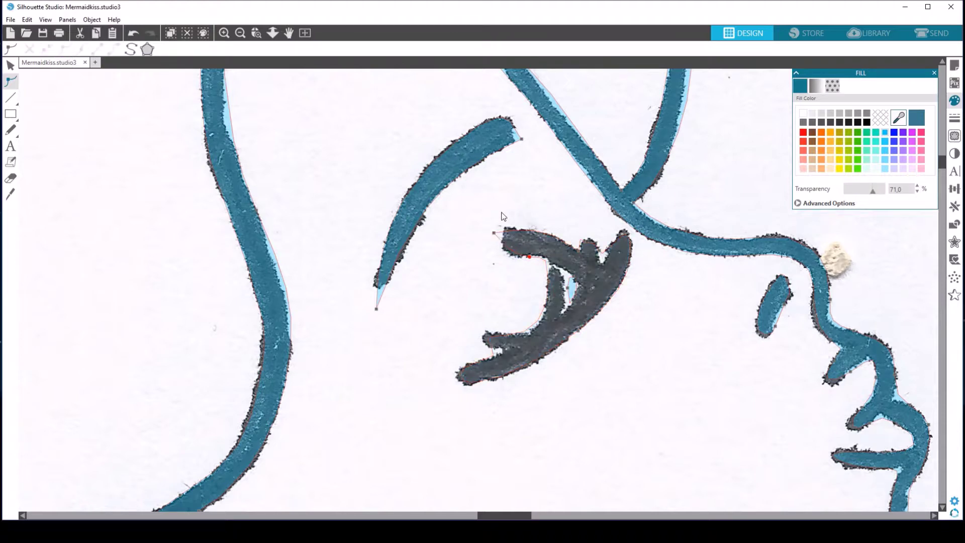
pyautogui.click(530, 258)
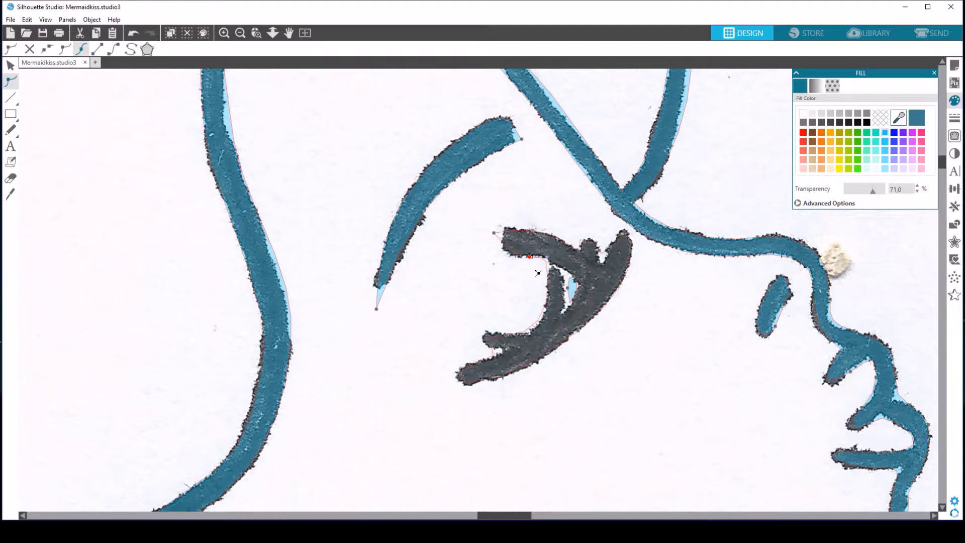
pyautogui.moveTo(537, 273); pyautogui.dragTo(535, 253)
pyautogui.click(536, 304)
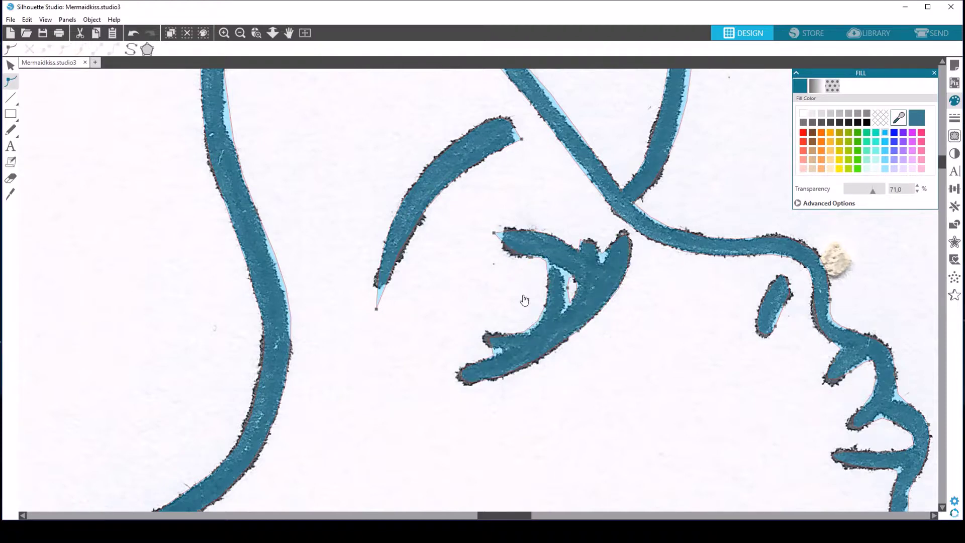
pyautogui.click(523, 298)
pyautogui.click(530, 257)
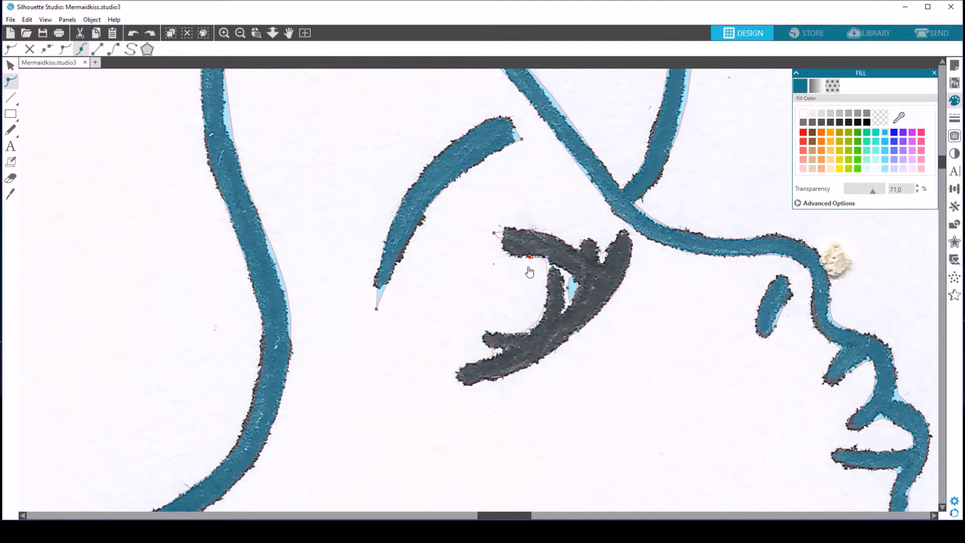
pyautogui.click(532, 259)
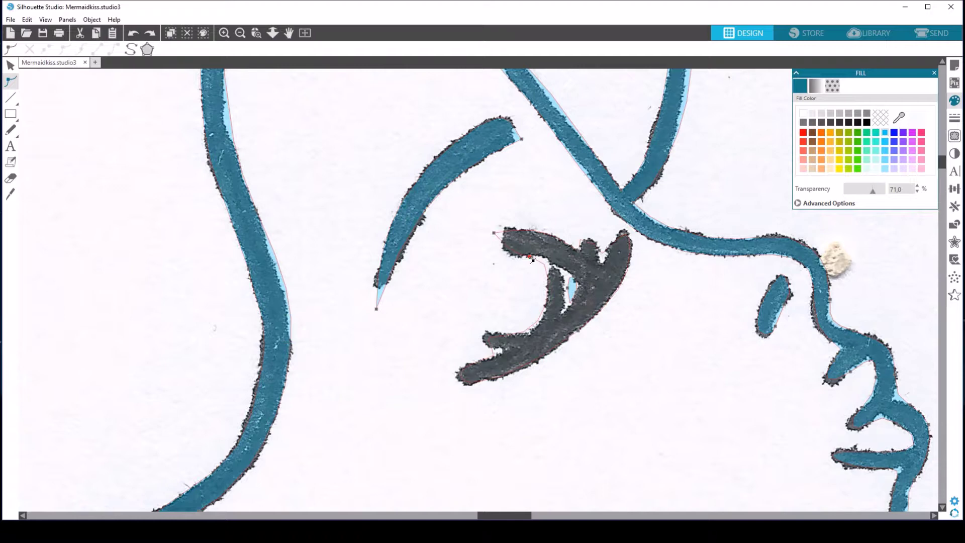
pyautogui.click(532, 260)
pyautogui.moveTo(530, 269)
pyautogui.mouseDown()
pyautogui.moveTo(517, 273)
pyautogui.moveTo(533, 272)
pyautogui.moveTo(527, 280)
pyautogui.mouseUp()
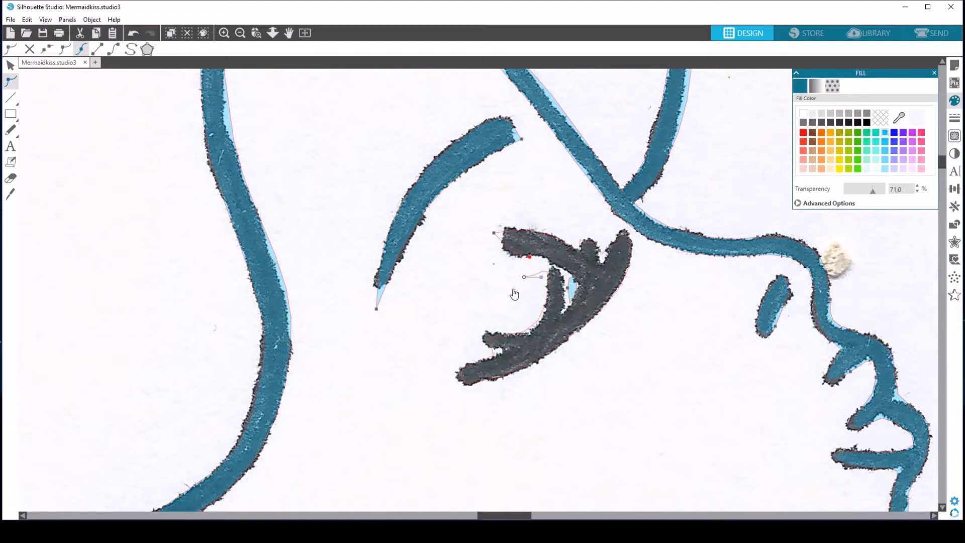
# Break the eye's small inner hole open at its upper end and join its loose ends to the outer outline's.
pyautogui.click(576, 281)
pyautogui.click(47, 49)
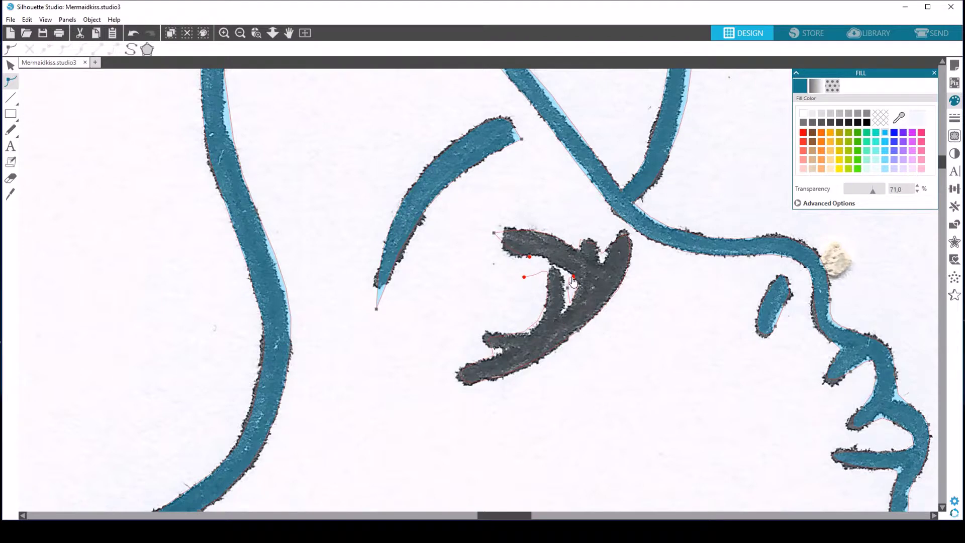
pyautogui.click(573, 277)
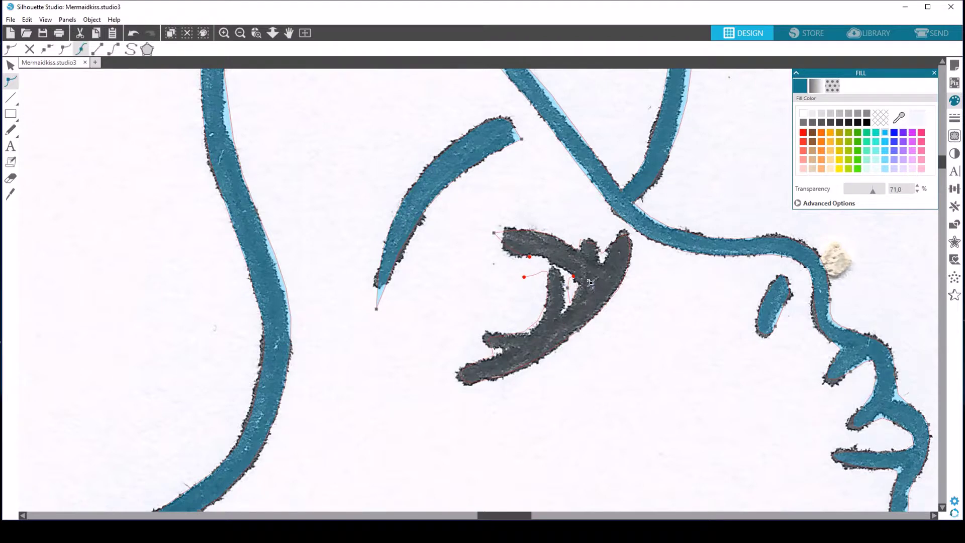
pyautogui.click(533, 260)
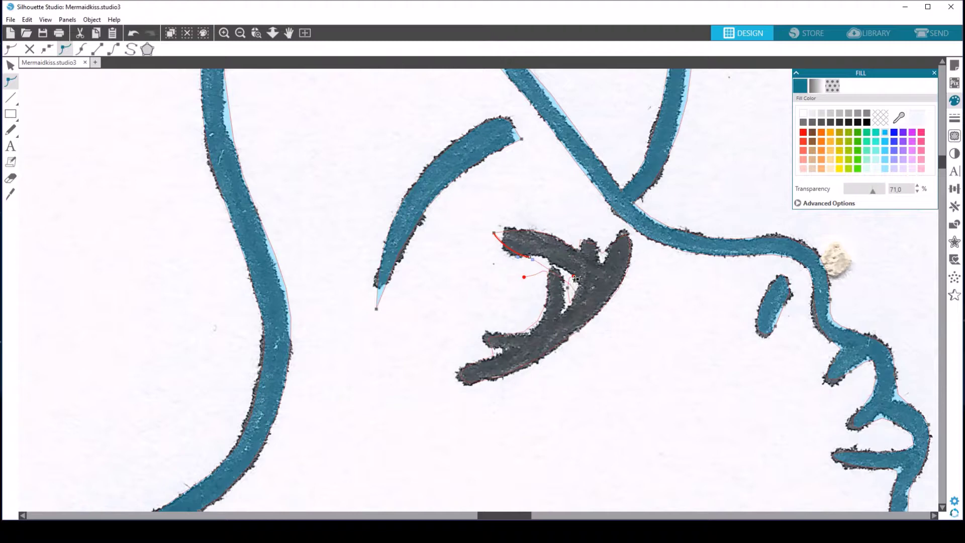
pyautogui.click(557, 277)
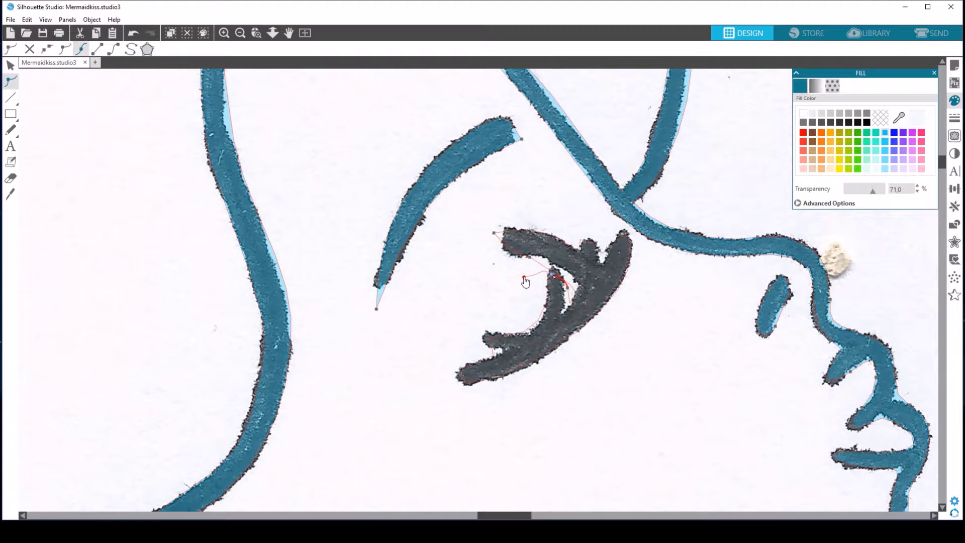
pyautogui.moveTo(524, 277); pyautogui.dragTo(554, 277)
pyautogui.click(551, 300)
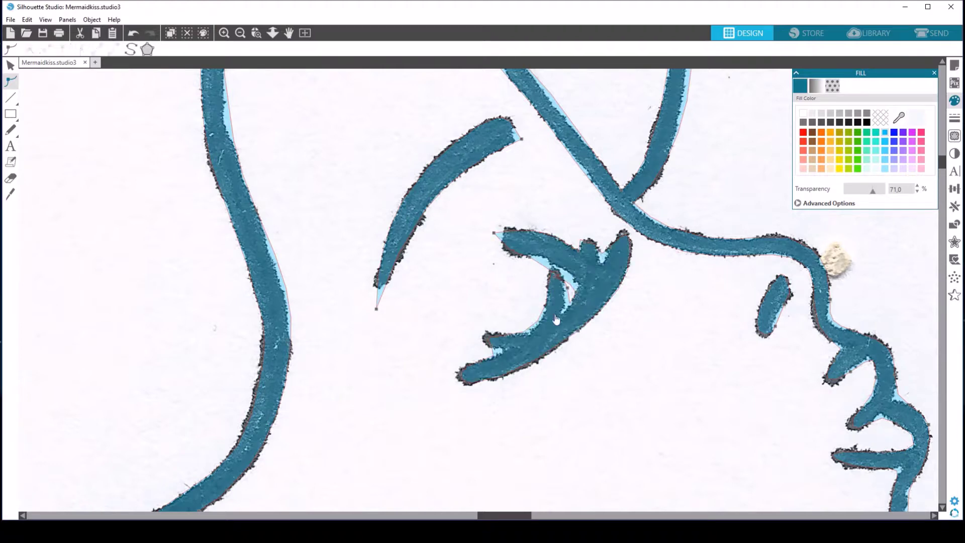
# Make the inner point under the upper lash a corner and reshape the edges on both sides of it.
pyautogui.click(580, 281)
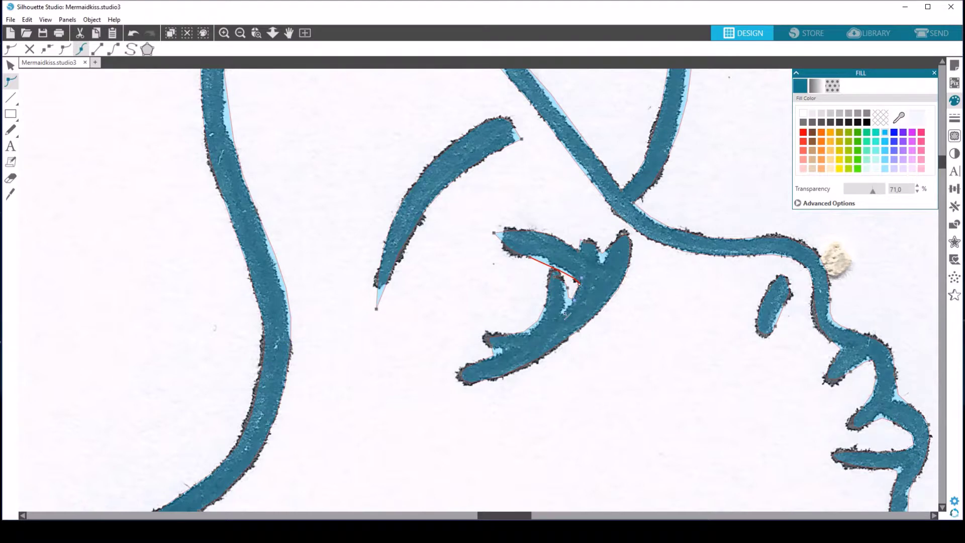
pyautogui.click(64, 49)
pyautogui.moveTo(573, 266); pyautogui.dragTo(565, 253)
pyautogui.moveTo(569, 290); pyautogui.dragTo(563, 315)
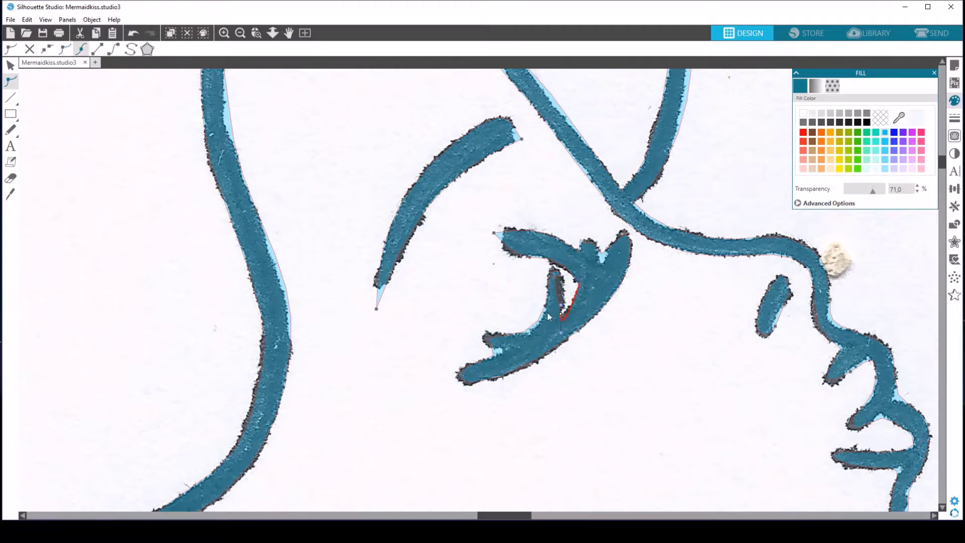
# Make the opened gap's lowest point and the short inner line's tip corner points, and refit the edge between them.
pyautogui.click(64, 49)
pyautogui.moveTo(561, 333); pyautogui.dragTo(571, 295)
pyautogui.moveTo(559, 291); pyautogui.dragTo(559, 295)
pyautogui.hotkey('ctrl', 'z')
pyautogui.click(554, 272)
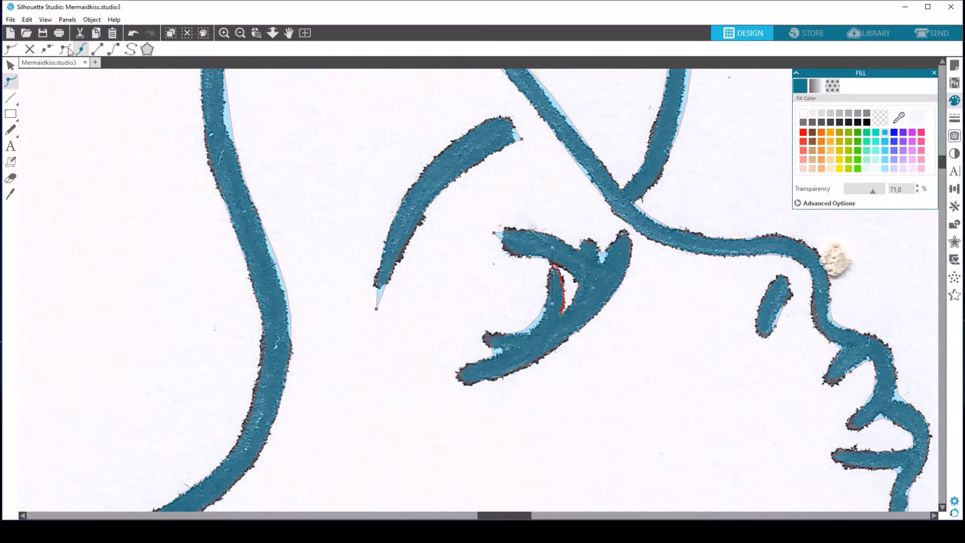
pyautogui.click(64, 50)
pyautogui.moveTo(554, 250); pyautogui.dragTo(562, 283)
# Set a corner point at the tip of the eye's lower short lash and curve its upper edge to the drawing.
pyautogui.moveTo(565, 316); pyautogui.dragTo(481, 333)
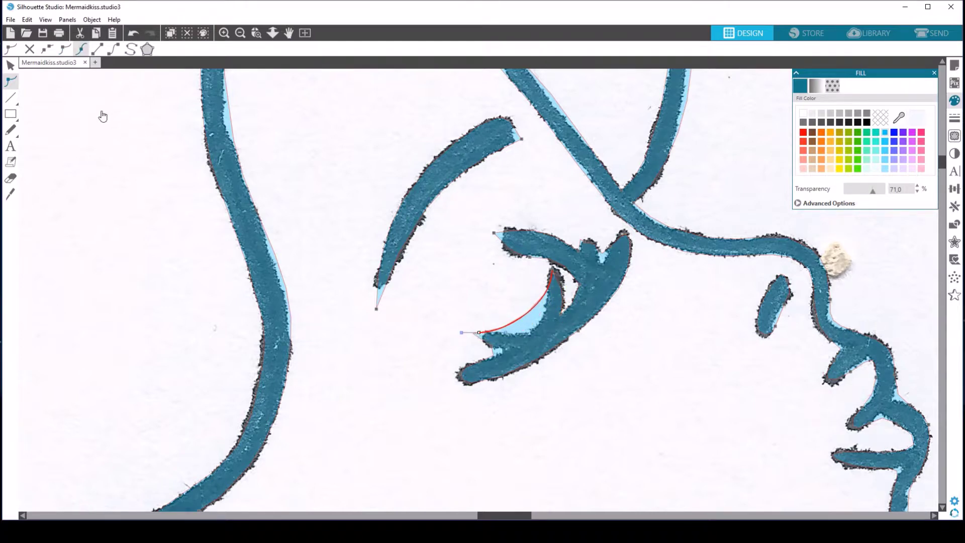
pyautogui.click(63, 49)
pyautogui.moveTo(516, 343); pyautogui.dragTo(554, 348)
pyautogui.press('Delete')
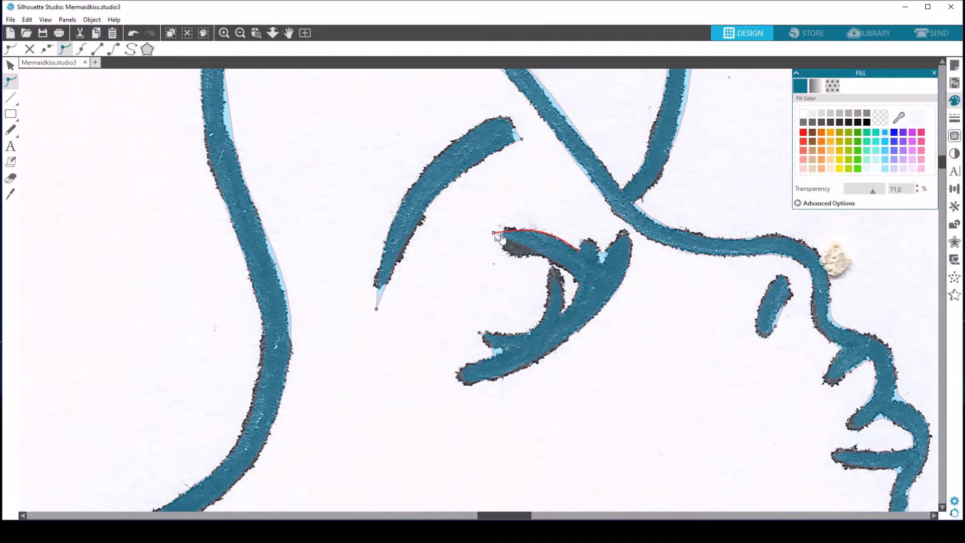
# Adjust the tips of the upper lash and the two spikes beside it, deleting the surplus point at the outer spike.
pyautogui.moveTo(496, 240)
pyautogui.mouseDown()
pyautogui.moveTo(540, 244)
pyautogui.moveTo(491, 236)
pyautogui.mouseUp()
pyautogui.moveTo(583, 243); pyautogui.dragTo(601, 265)
pyautogui.click(623, 232)
pyautogui.press('Delete')
pyautogui.moveTo(628, 235); pyautogui.dragTo(622, 227)
# Delete the surplus point at the lower end of the eye's long curved line and pull that end's tip outward.
pyautogui.click(578, 330)
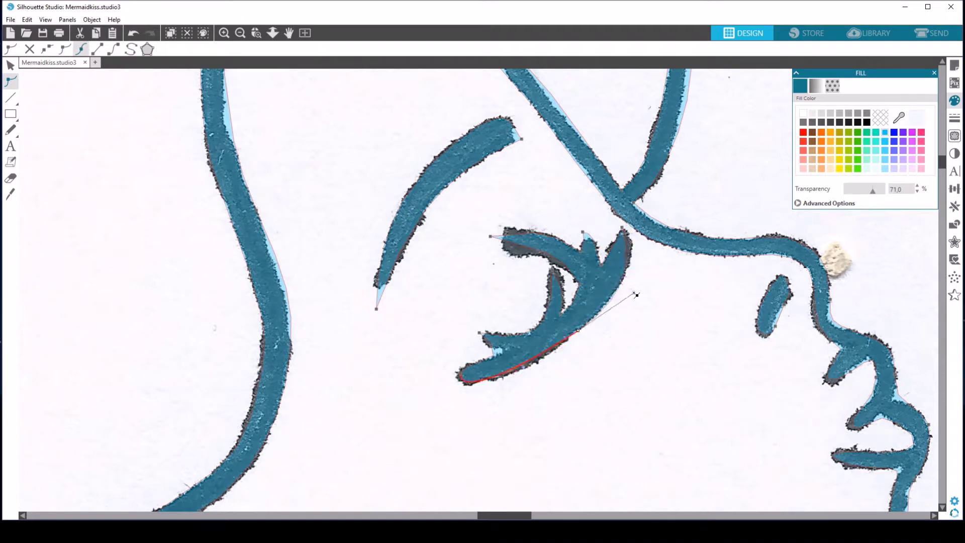
pyautogui.click(468, 382)
pyautogui.press('Delete')
pyautogui.moveTo(457, 375); pyautogui.dragTo(451, 378)
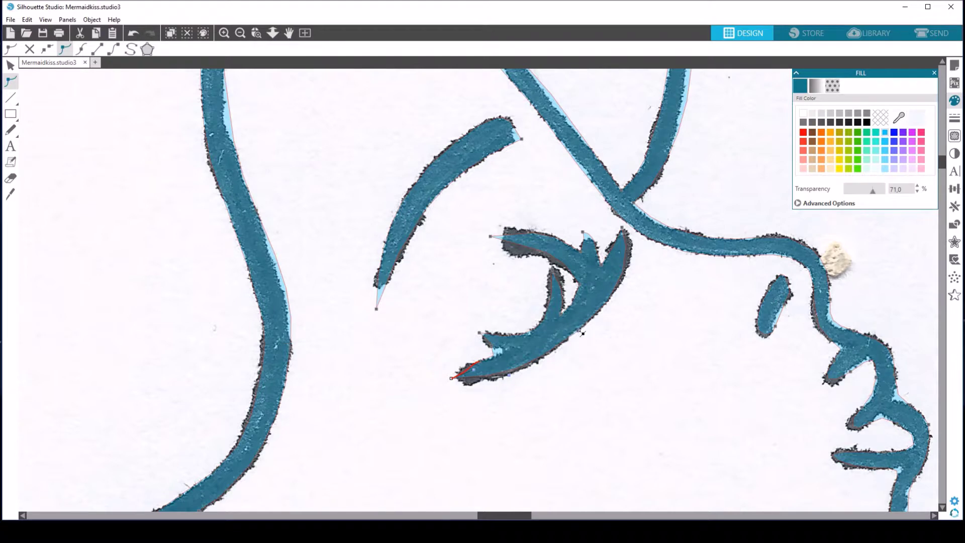
# Clear surplus points from the long curved line's outer edge and refit that edge by adjusting its end points and handles.
pyautogui.press('Delete')
pyautogui.press('Delete')
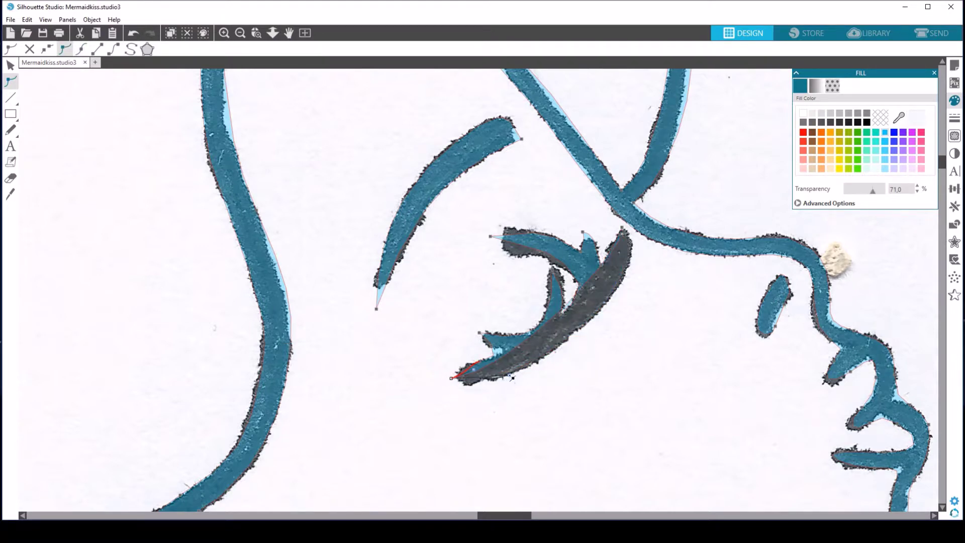
pyautogui.moveTo(519, 383); pyautogui.dragTo(583, 390)
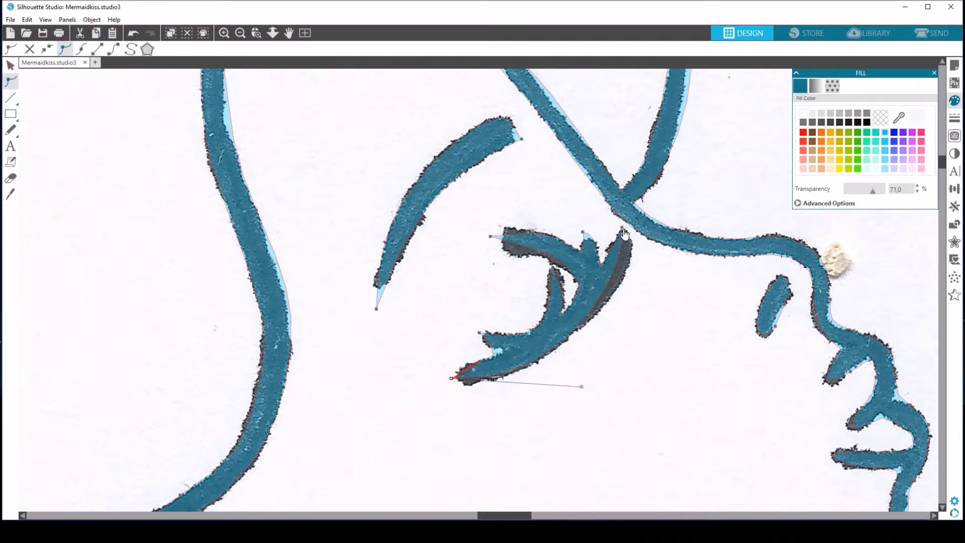
pyautogui.click(618, 285)
pyautogui.moveTo(634, 255); pyautogui.dragTo(632, 292)
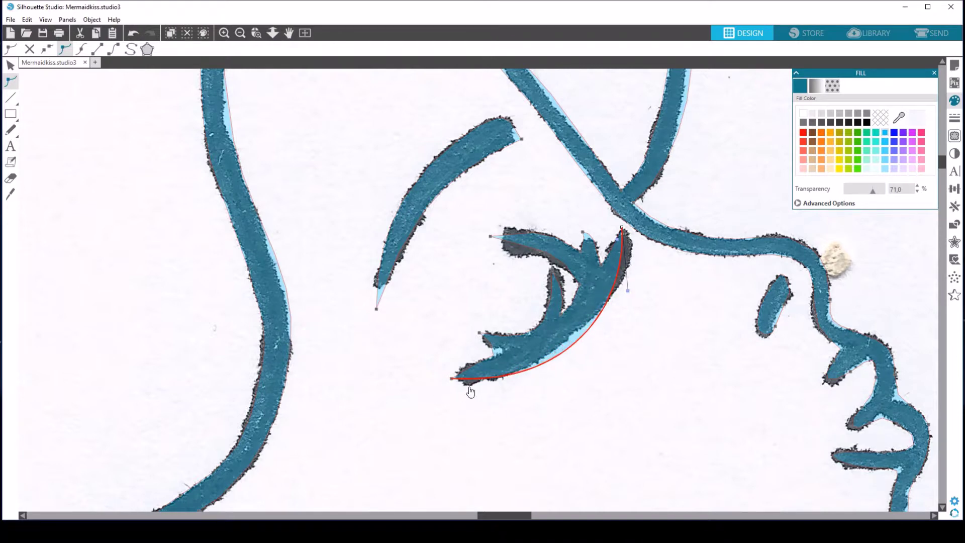
pyautogui.moveTo(451, 378); pyautogui.dragTo(438, 388)
pyautogui.moveTo(621, 227); pyautogui.dragTo(621, 224)
# Delete the surplus point near the long curved line's lower tip and add a point partway along its outer edge.
pyautogui.click(480, 360)
pyautogui.press('Delete')
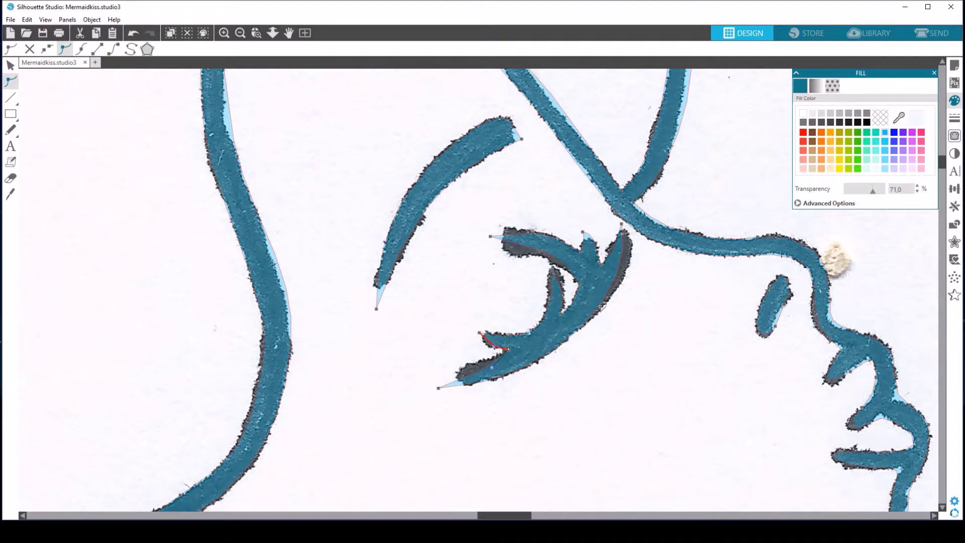
pyautogui.click(600, 307)
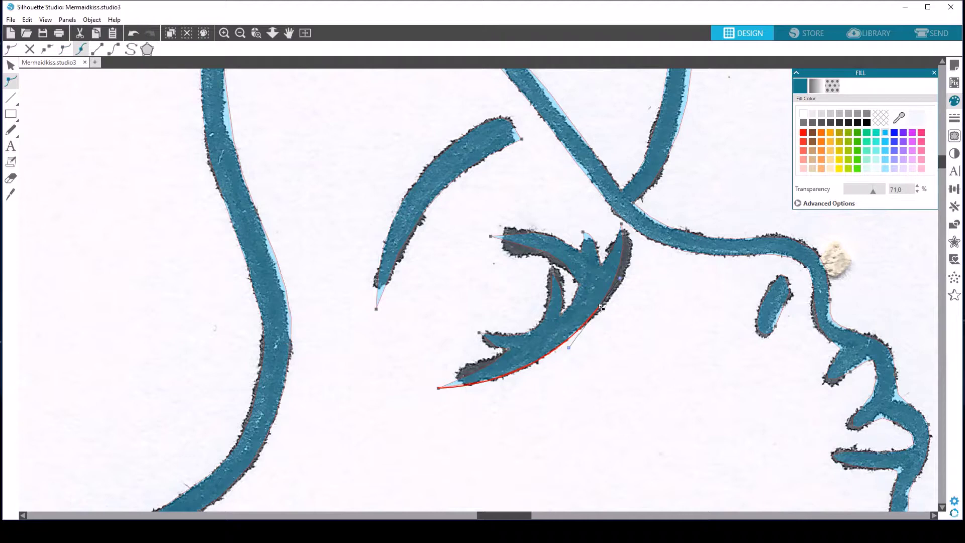
# Refit the long curved eye line's outer edge, adjust the spike tip beside it, and make the notch between them a clean corner.
pyautogui.moveTo(604, 305); pyautogui.dragTo(615, 295)
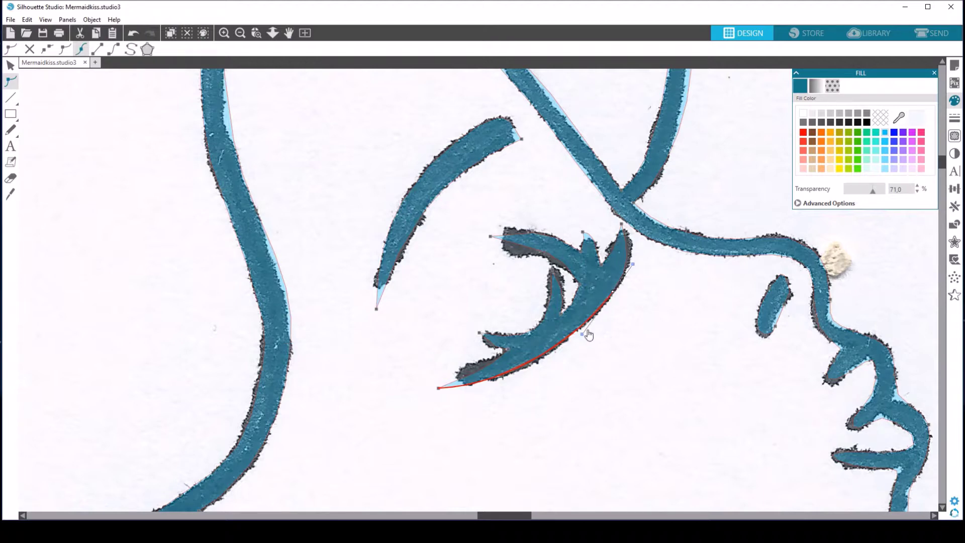
pyautogui.click(605, 267)
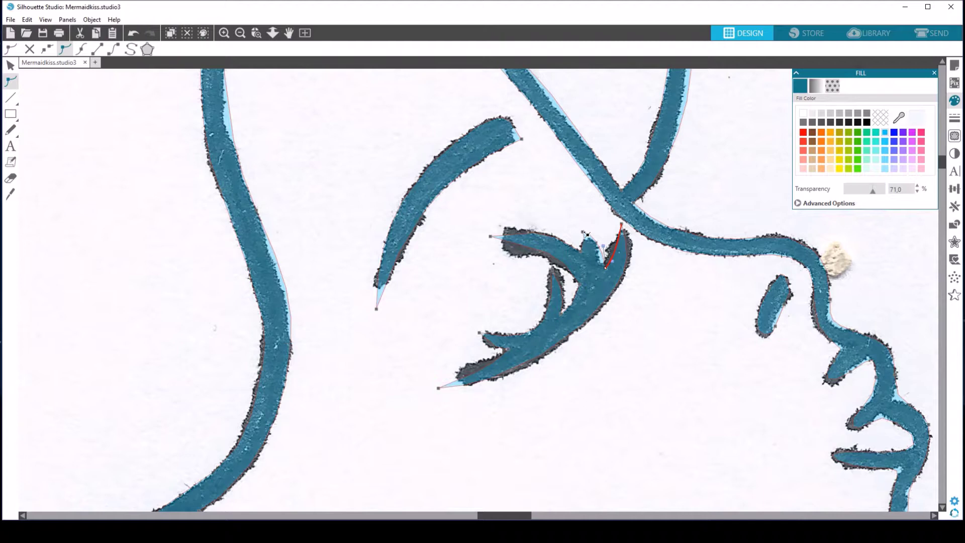
pyautogui.moveTo(586, 234); pyautogui.dragTo(594, 236)
pyautogui.moveTo(591, 263); pyautogui.dragTo(588, 236)
pyautogui.click(606, 262)
pyautogui.press('Delete')
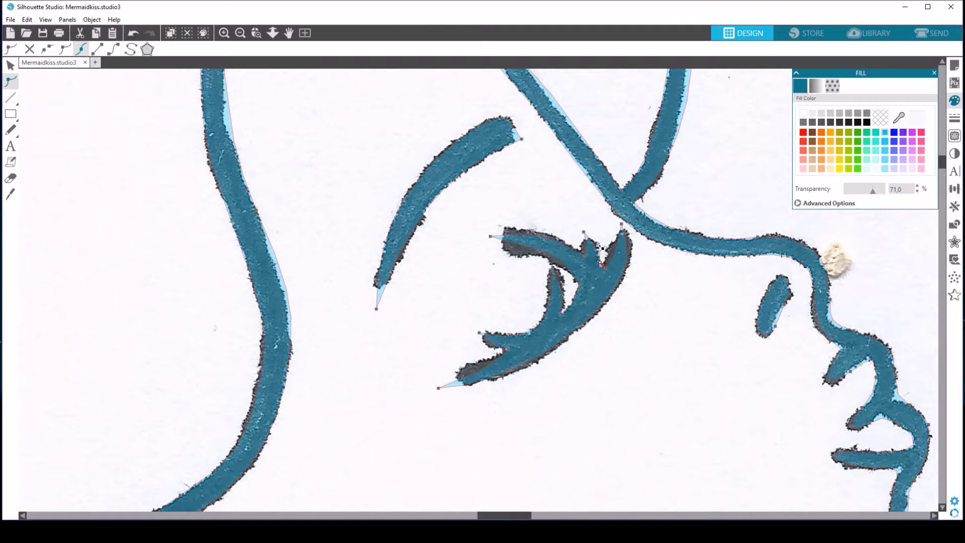
pyautogui.click(64, 48)
pyautogui.click(602, 267)
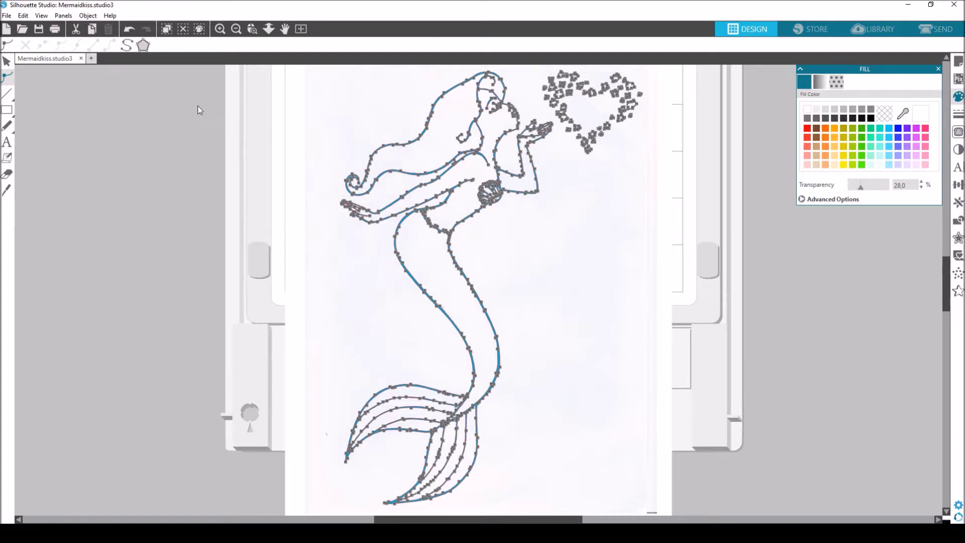
# Simplify the points of the whole traced mermaid outline.
pyautogui.click(126, 47)
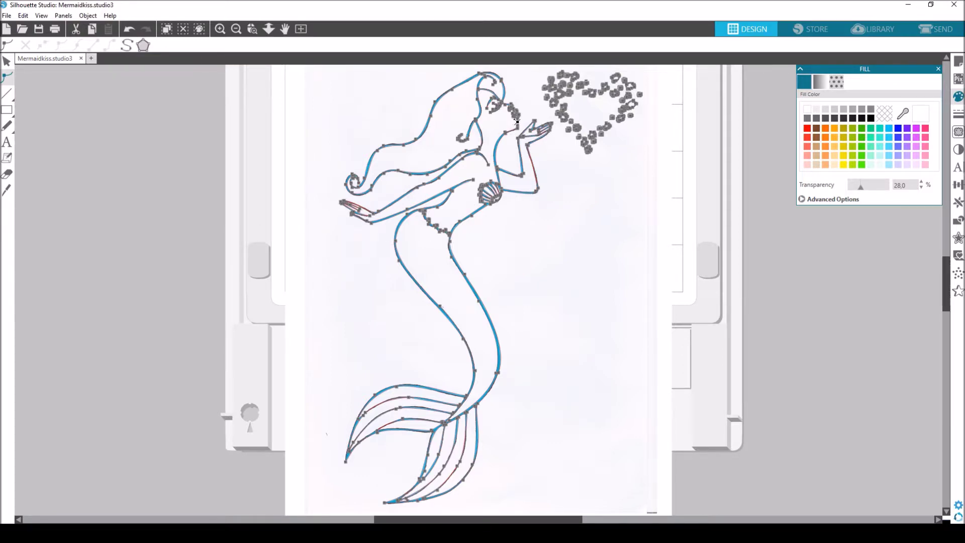
pyautogui.click(219, 29)
pyautogui.click(219, 29)
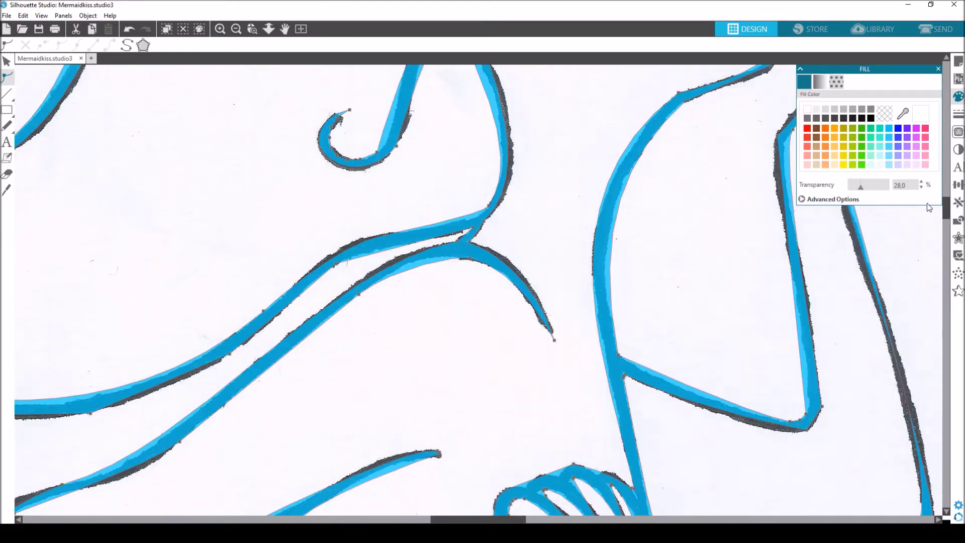
# Examine the simplified outline around the shell, arms, hair and face for places that deviate from the scanned drawing.
pyautogui.scroll(-6, 927, 206)
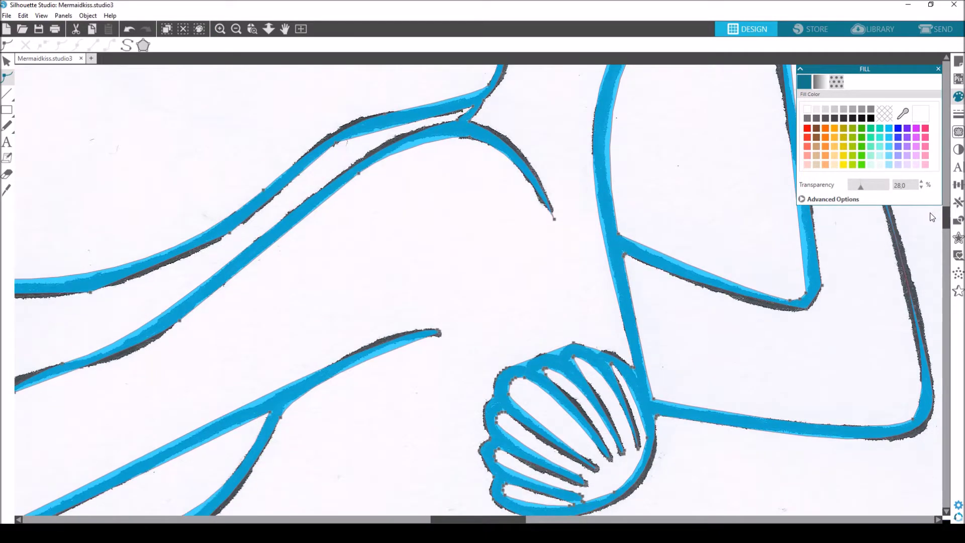
pyautogui.scroll(-1, 932, 226)
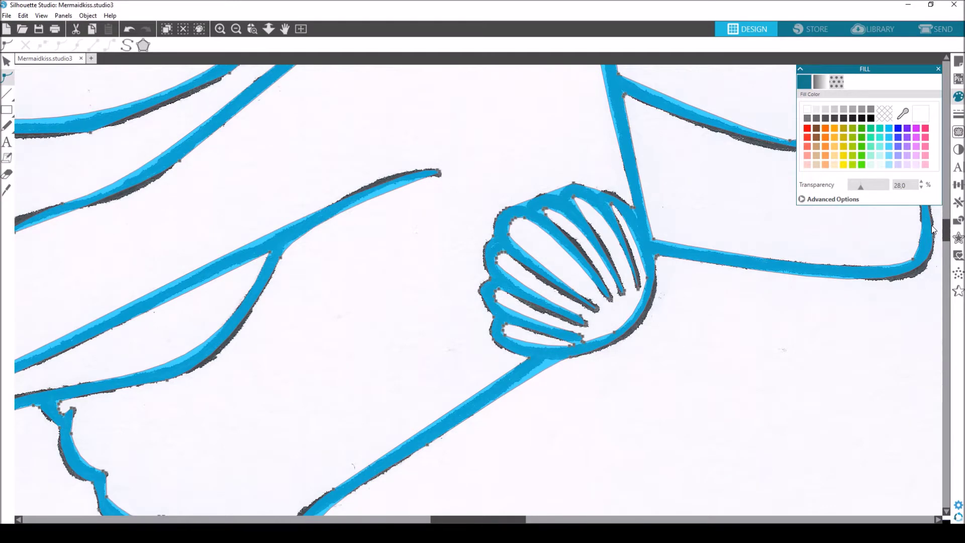
pyautogui.scroll(12, 921, 194)
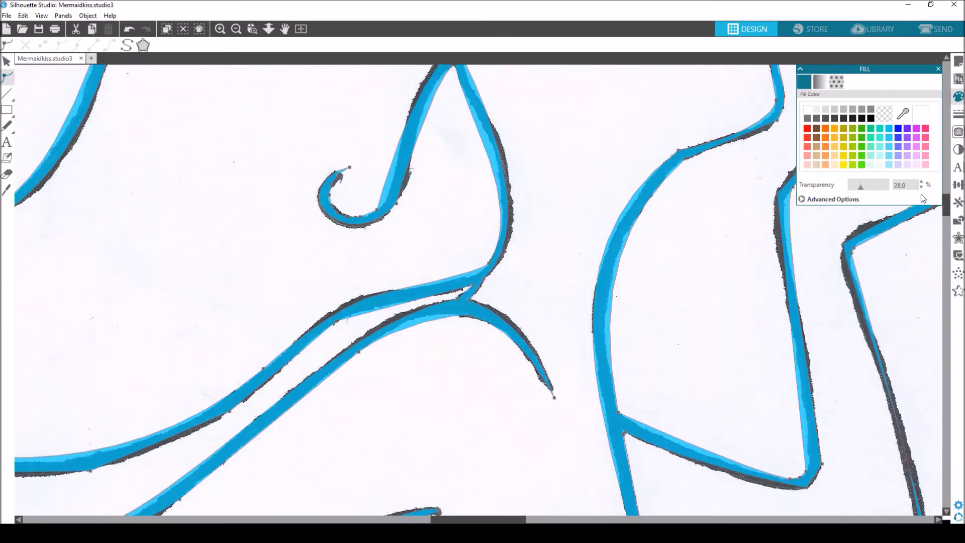
pyautogui.scroll(2, 910, 165)
pyautogui.scroll(-5, 909, 171)
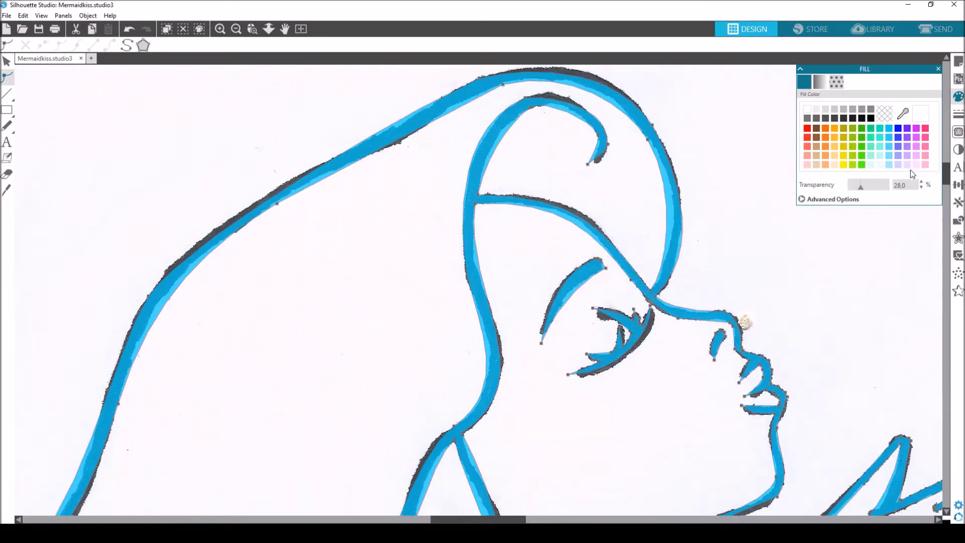
pyautogui.scroll(-1, 913, 183)
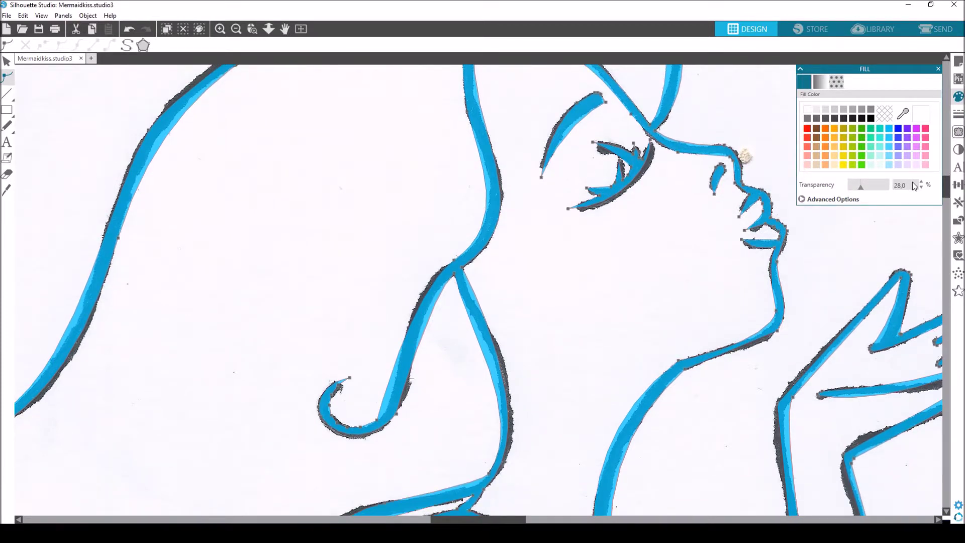
pyautogui.scroll(-1, 912, 182)
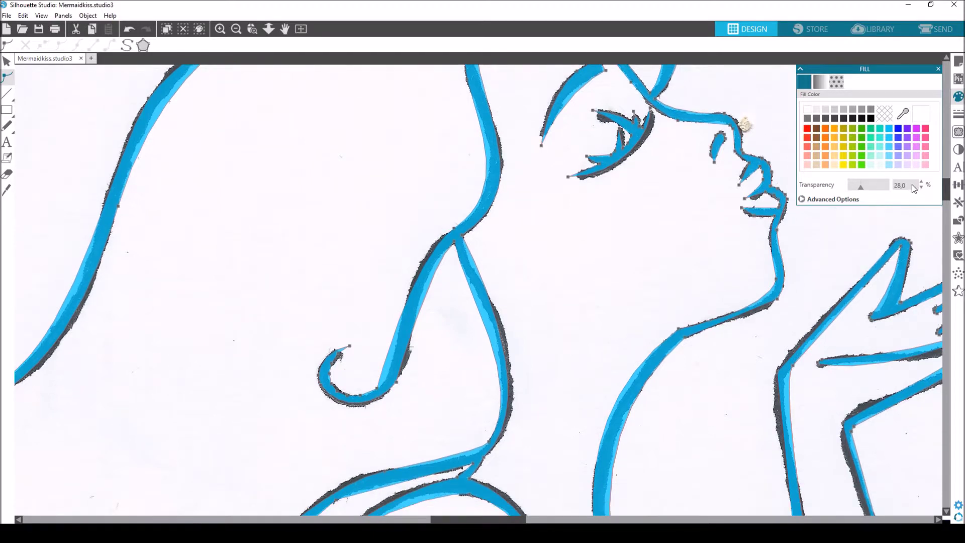
pyautogui.scroll(-1, 913, 189)
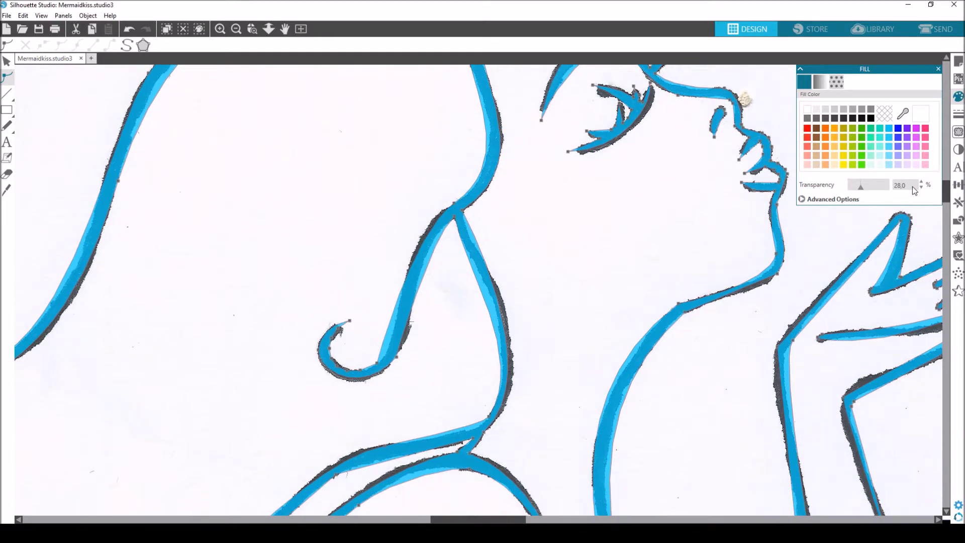
pyautogui.scroll(-1, 914, 193)
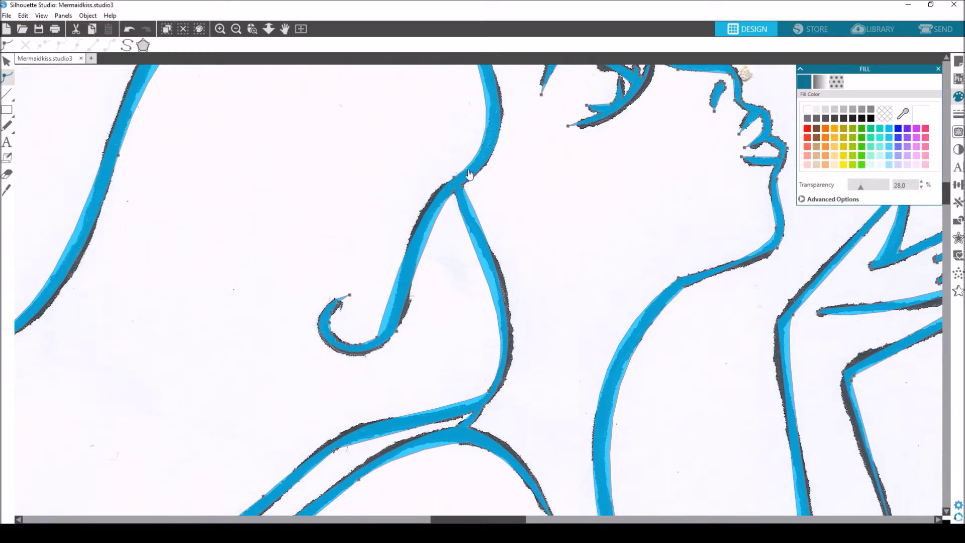
# Refit the small hair curl beside the neck by deleting a surplus point and adjusting its tip and edge handles.
pyautogui.scroll(1, 469, 175)
pyautogui.moveTo(347, 301); pyautogui.dragTo(355, 305)
pyautogui.click(267, 363)
pyautogui.press('Delete')
pyautogui.moveTo(286, 314); pyautogui.dragTo(218, 367)
pyautogui.hotkey('ctrl', 'z')
pyautogui.click(355, 354)
pyautogui.moveTo(331, 381); pyautogui.dragTo(301, 444)
# Smooth the hair line running down from the curl's junction and refit its edges to the scanned line.
pyautogui.click(77, 45)
pyautogui.click(454, 134)
pyautogui.click(486, 468)
pyautogui.moveTo(518, 437); pyautogui.dragTo(551, 407)
# Refit the upper edge of the long hair strand with its curve handles.
pyautogui.scroll(-6, 515, 462)
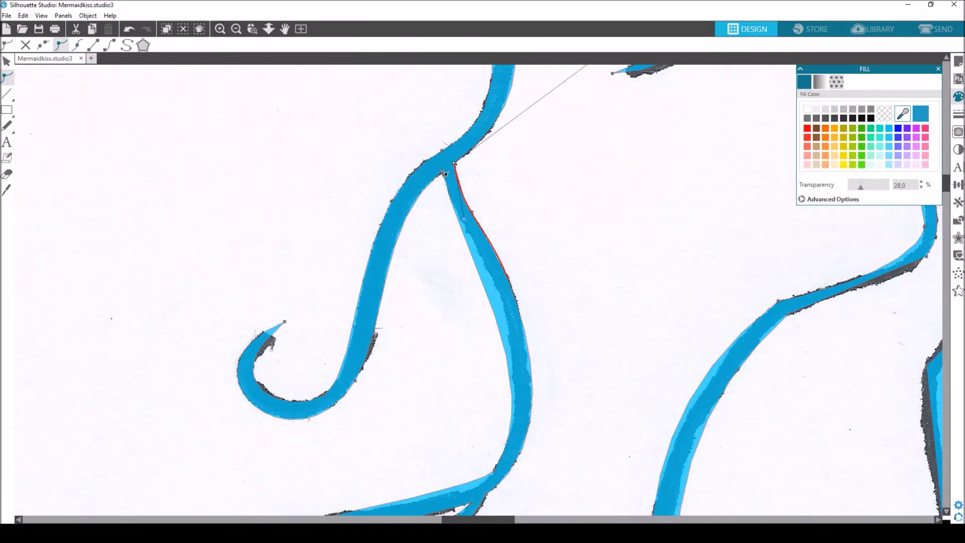
pyautogui.click(477, 307)
pyautogui.moveTo(476, 307); pyautogui.dragTo(251, 377)
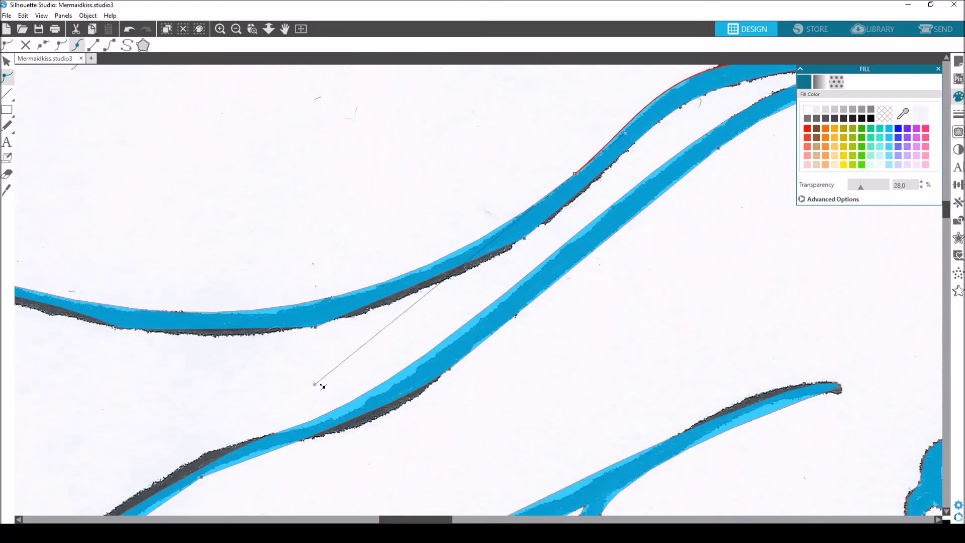
pyautogui.moveTo(322, 386); pyautogui.dragTo(265, 317)
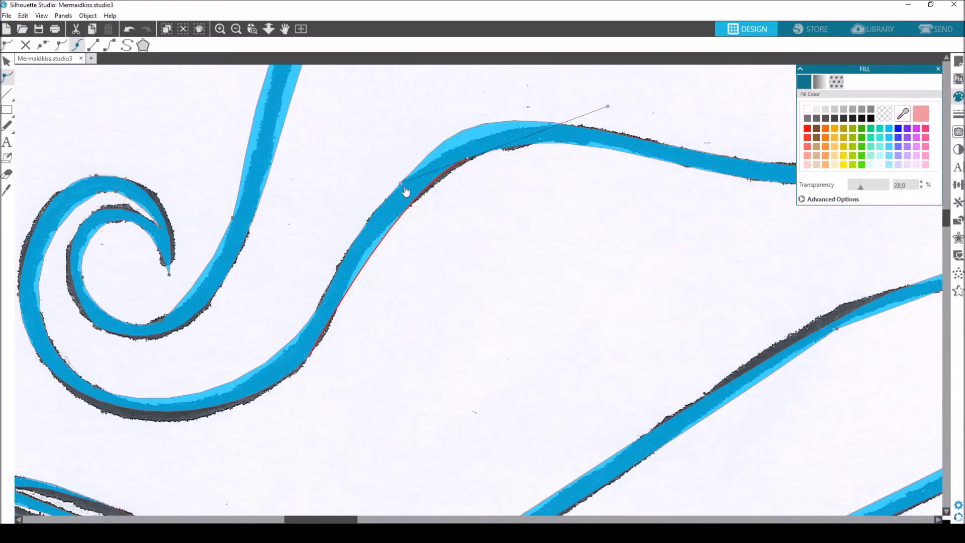
# Refit the wavy strand leading into the large spiral curl, smoothing its points and adjusting their handles.
pyautogui.click(309, 355)
pyautogui.moveTo(352, 307); pyautogui.dragTo(368, 286)
pyautogui.moveTo(467, 158); pyautogui.dragTo(493, 164)
pyautogui.click(77, 46)
pyautogui.moveTo(304, 364); pyautogui.dragTo(282, 401)
pyautogui.click(98, 191)
pyautogui.click(78, 46)
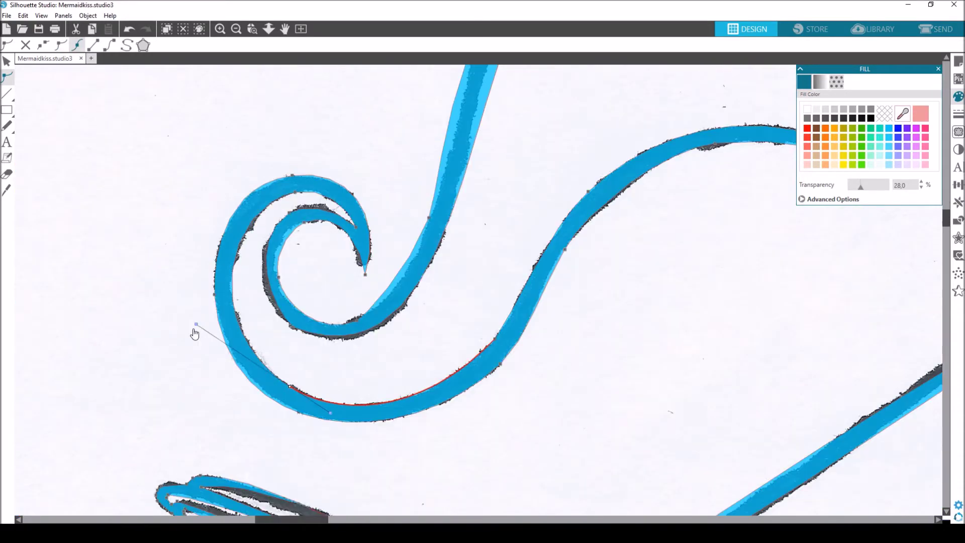
pyautogui.click(356, 271)
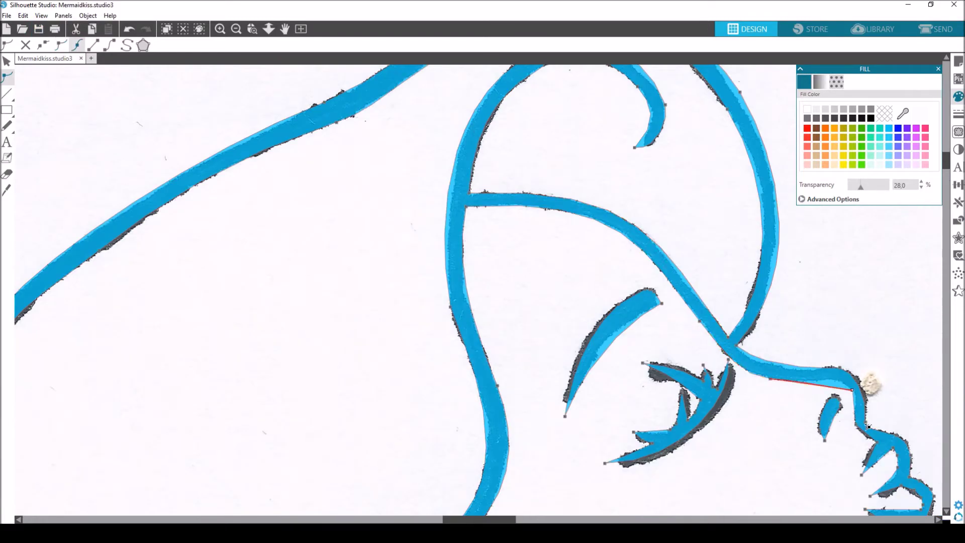
# Adjust the outline around the nose bridge and eye, and delete the surplus point beside the nostril.
pyautogui.click(778, 384)
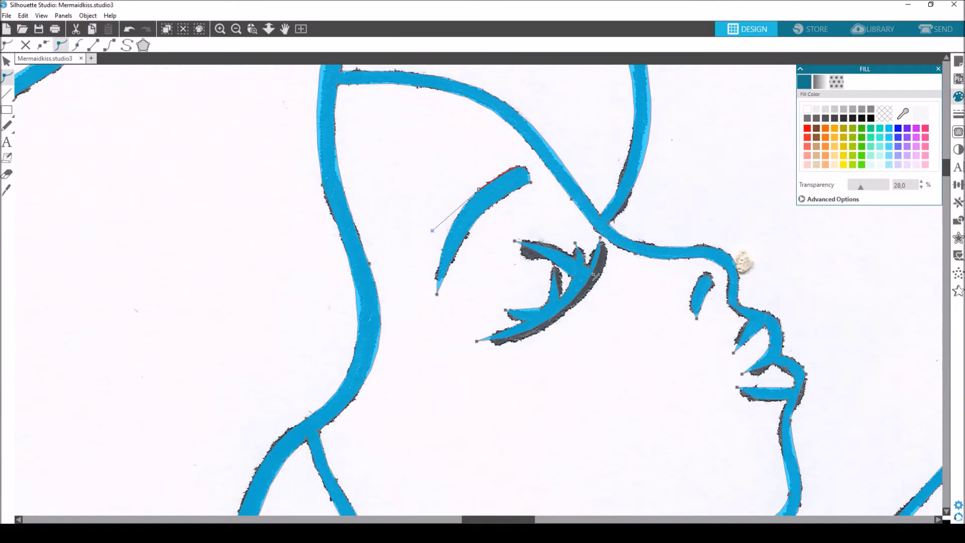
pyautogui.click(595, 275)
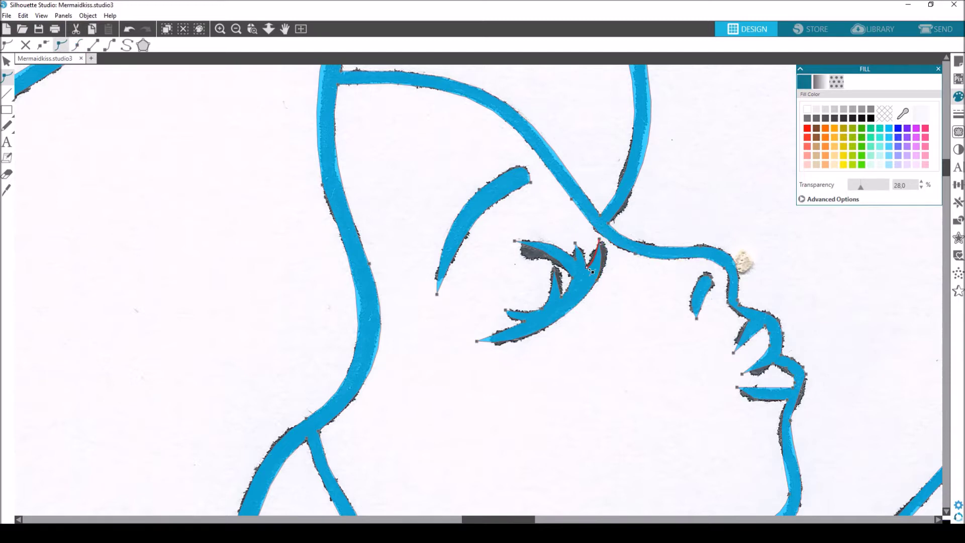
pyautogui.click(712, 285)
pyautogui.press('Delete')
pyautogui.click(702, 247)
pyautogui.moveTo(738, 277); pyautogui.dragTo(738, 285)
# Delete the surplus points below the nose and refit the lip lines.
pyautogui.click(737, 301)
pyautogui.press('Delete')
pyautogui.press('Delete')
pyautogui.press('Delete')
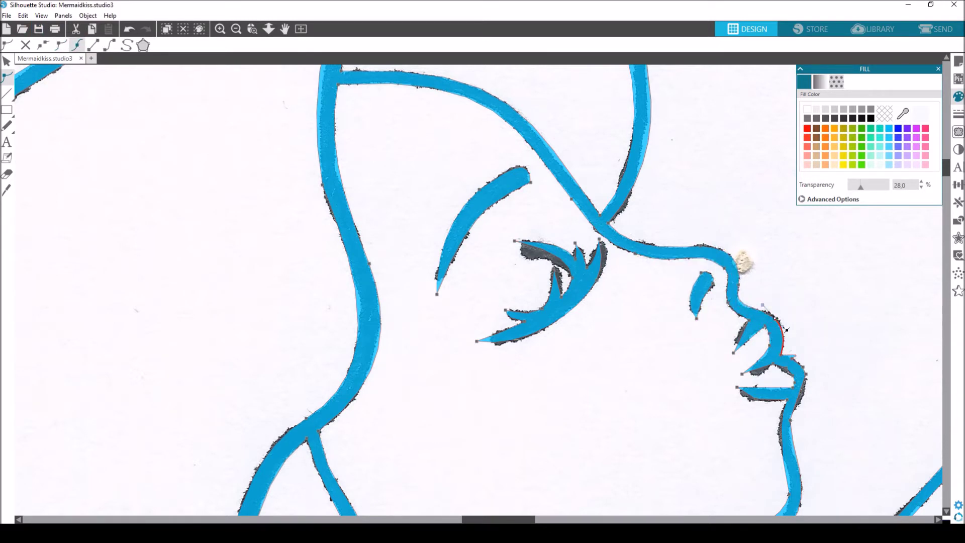
pyautogui.click(731, 339)
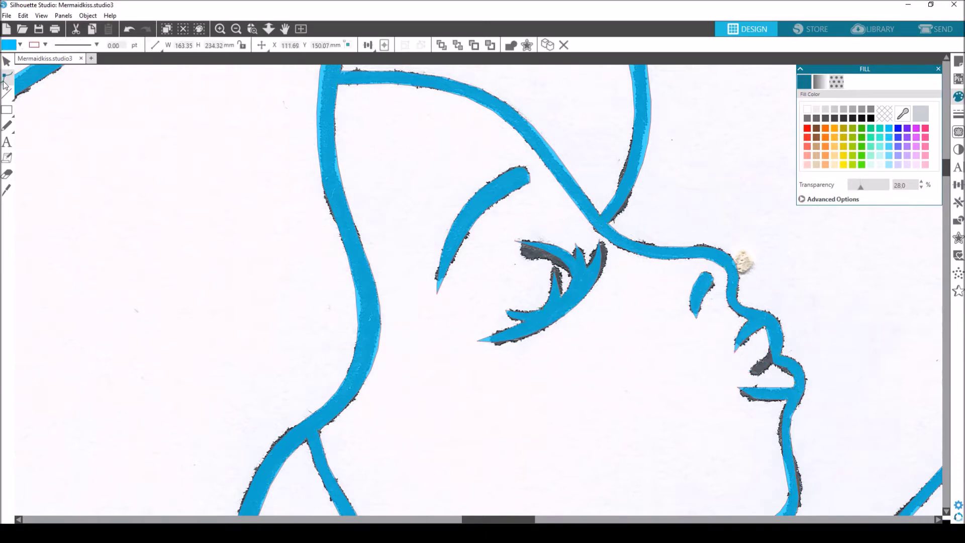
pyautogui.click(763, 381)
pyautogui.click(762, 383)
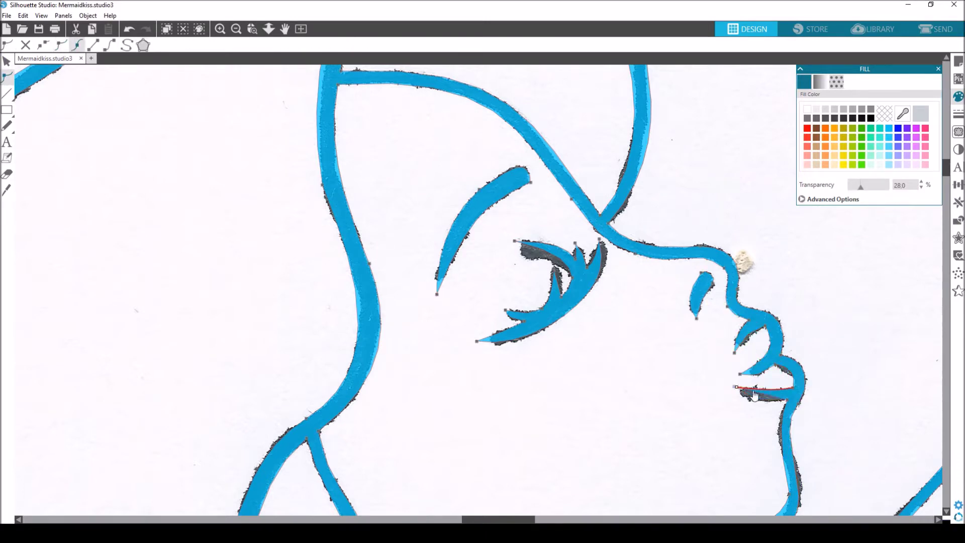
# Refit the chin and neck lines down towards the shoulder by adjusting their points.
pyautogui.scroll(-3, 764, 253)
pyautogui.click(648, 392)
pyautogui.scroll(-4, 646, 161)
pyautogui.click(646, 158)
pyautogui.scroll(-3, 559, 351)
pyautogui.click(553, 369)
pyautogui.click(557, 394)
pyautogui.scroll(-4, 707, 469)
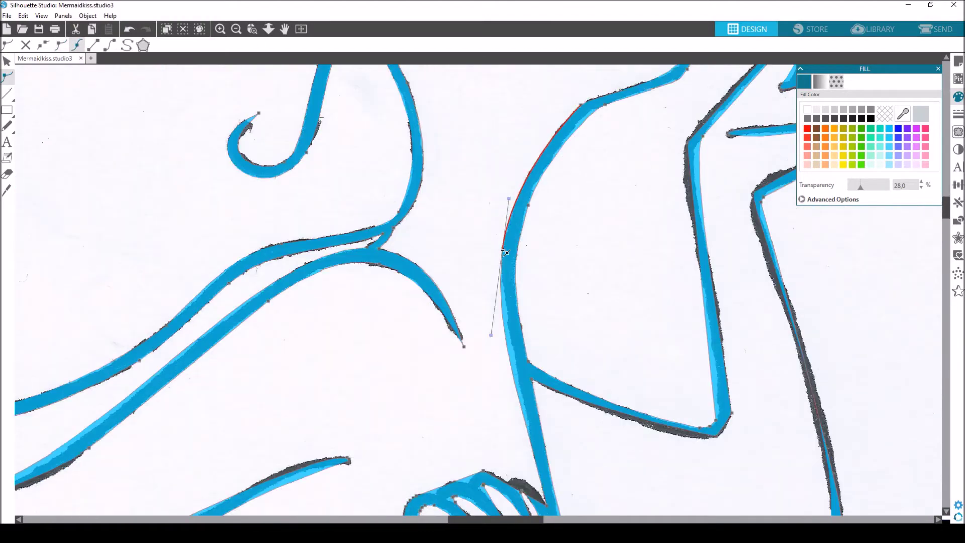
# Reshape the shell's scalloped edge by moving its points and curve handles.
pyautogui.scroll(-4, 537, 264)
pyautogui.click(537, 264)
pyautogui.moveTo(537, 264); pyautogui.dragTo(610, 317)
pyautogui.moveTo(480, 393); pyautogui.dragTo(435, 415)
pyautogui.moveTo(463, 142); pyautogui.dragTo(463, 152)
pyautogui.moveTo(417, 160); pyautogui.dragTo(366, 217)
pyautogui.moveTo(360, 275); pyautogui.dragTo(331, 290)
# Delete the surplus points around the shell's scallops and adjust the curve between them.
pyautogui.click(366, 367)
pyautogui.press('Delete')
pyautogui.moveTo(370, 337); pyautogui.dragTo(331, 376)
pyautogui.click(444, 181)
pyautogui.press('Delete')
pyautogui.click(370, 253)
pyautogui.press('Delete')
pyautogui.click(495, 366)
pyautogui.press('Delete')
pyautogui.click(383, 361)
pyautogui.press('Delete')
# Refit the remaining shell curves with their points and handles, deleting one more surplus point.
pyautogui.moveTo(543, 164); pyautogui.dragTo(534, 160)
pyautogui.moveTo(568, 349); pyautogui.dragTo(627, 325)
pyautogui.click(384, 344)
pyautogui.moveTo(422, 363); pyautogui.dragTo(402, 336)
pyautogui.moveTo(442, 291); pyautogui.dragTo(402, 294)
pyautogui.click(388, 210)
pyautogui.press('Delete')
pyautogui.moveTo(453, 257); pyautogui.dragTo(417, 249)
pyautogui.moveTo(473, 211); pyautogui.dragTo(510, 206)
pyautogui.moveTo(558, 201); pyautogui.dragTo(563, 198)
# Refit the raised arm's forearm and elbow lines by moving their points and handles.
pyautogui.moveTo(603, 150); pyautogui.dragTo(482, 343)
pyautogui.moveTo(744, 194)
pyautogui.mouseDown()
pyautogui.moveTo(764, 194)
pyautogui.moveTo(749, 194)
pyautogui.mouseUp()
pyautogui.moveTo(754, 302); pyautogui.dragTo(602, 306)
pyautogui.click(727, 440)
pyautogui.moveTo(760, 409); pyautogui.dragTo(788, 399)
pyautogui.scroll(-3, 775, 271)
pyautogui.moveTo(788, 236); pyautogui.dragTo(810, 170)
pyautogui.hscroll(2, 690, 218)
pyautogui.scroll(-2, 487, 290)
# Smooth the raised hand's wrist-to-thumb edge and refit the thumb and the line at its base.
pyautogui.click(516, 144)
pyautogui.click(78, 45)
pyautogui.click(78, 45)
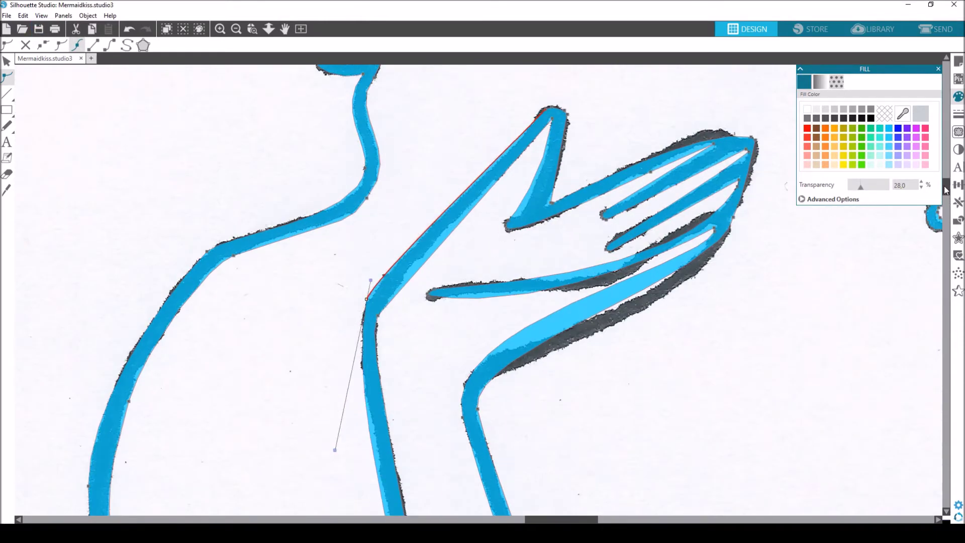
pyautogui.moveTo(945, 190)
pyautogui.mouseDown()
pyautogui.moveTo(944, 209)
pyautogui.moveTo(945, 186)
pyautogui.mouseUp()
pyautogui.moveTo(567, 177); pyautogui.dragTo(548, 184)
pyautogui.click(552, 179)
pyautogui.click(77, 45)
pyautogui.moveTo(387, 365); pyautogui.dragTo(382, 346)
pyautogui.moveTo(509, 284); pyautogui.dragTo(522, 276)
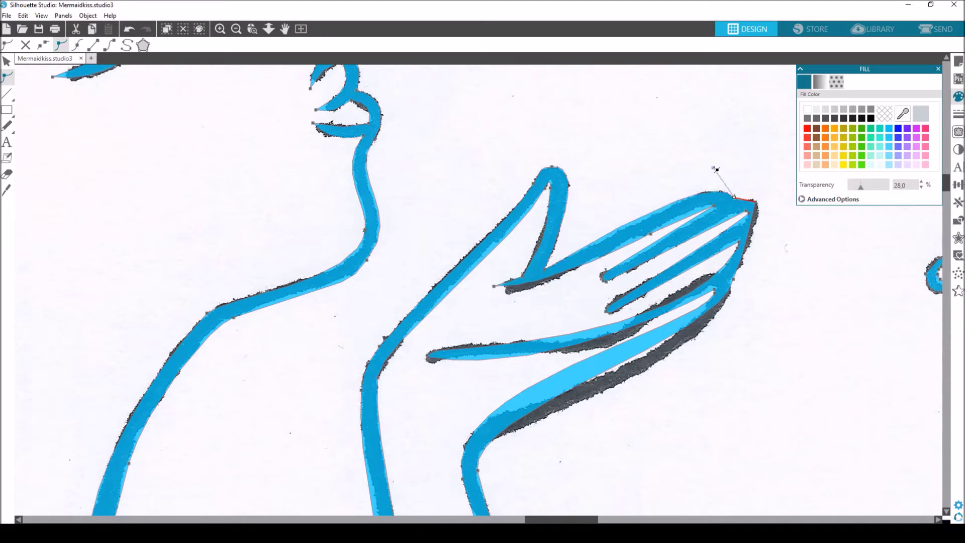
# Refit the raised hand's lower edge and palm line to the scanned drawing by adjusting their points and handles.
pyautogui.click(463, 346)
pyautogui.moveTo(463, 347); pyautogui.dragTo(463, 344)
pyautogui.moveTo(622, 358)
pyautogui.mouseDown()
pyautogui.moveTo(622, 384)
pyautogui.moveTo(602, 376)
pyautogui.mouseUp()
pyautogui.click(515, 352)
pyautogui.moveTo(671, 312); pyautogui.dragTo(668, 291)
pyautogui.moveTo(659, 323); pyautogui.dragTo(658, 318)
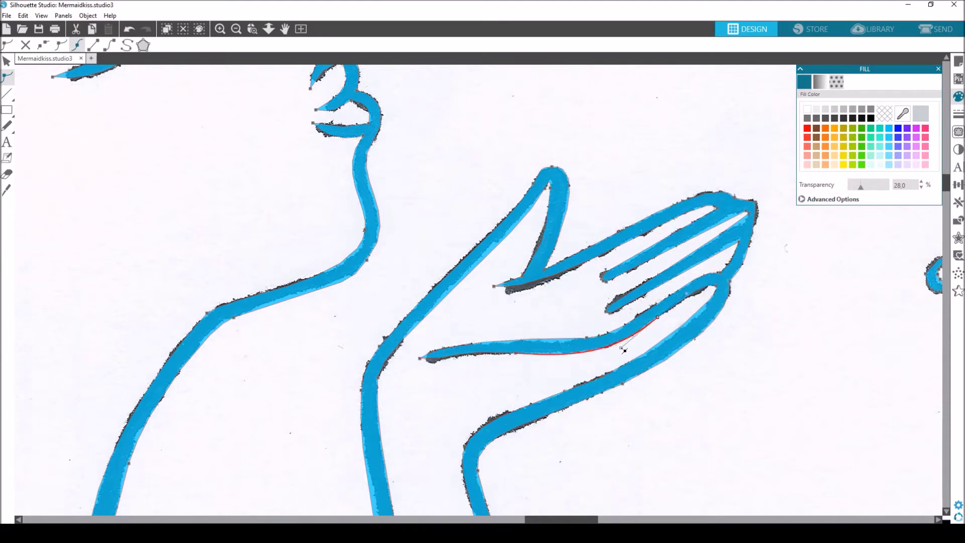
pyautogui.moveTo(587, 338); pyautogui.dragTo(567, 341)
# Adjust the finger lines and their tips and the palm line's tip on the raised hand, and save the design.
pyautogui.click(720, 273)
pyautogui.moveTo(748, 240)
pyautogui.mouseDown()
pyautogui.moveTo(754, 226)
pyautogui.moveTo(741, 239)
pyautogui.mouseUp()
pyautogui.moveTo(606, 310); pyautogui.dragTo(603, 313)
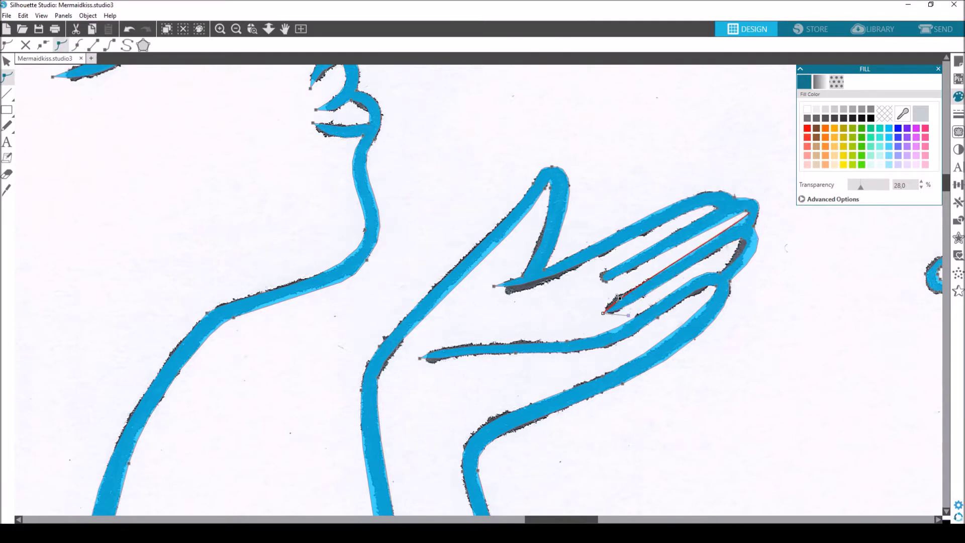
pyautogui.click(747, 212)
pyautogui.moveTo(603, 276); pyautogui.dragTo(597, 282)
pyautogui.moveTo(734, 197); pyautogui.dragTo(735, 200)
pyautogui.moveTo(694, 339); pyautogui.dragTo(696, 341)
pyautogui.moveTo(420, 357); pyautogui.dragTo(428, 359)
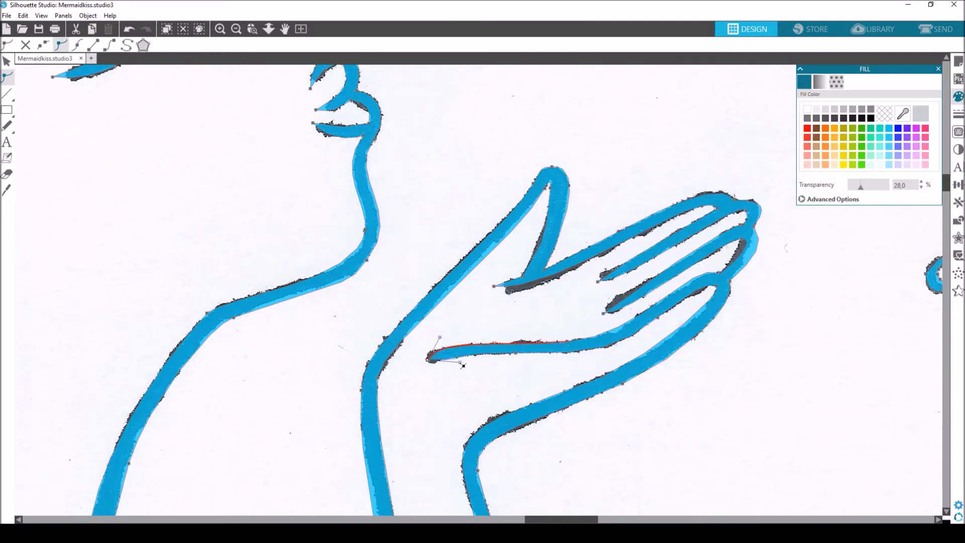
pyautogui.click(38, 28)
# Reopen the outline for point editing, delete a surplus point and adjust the neighbouring curve.
pyautogui.click(235, 29)
pyautogui.click(252, 28)
pyautogui.moveTo(218, 376); pyautogui.dragTo(468, 498)
pyautogui.doubleClick(536, 145)
pyautogui.click(408, 190)
pyautogui.press('Delete')
pyautogui.moveTo(380, 229); pyautogui.dragTo(380, 202)
# Delete the surplus point on the rear arm's upper line and refit that line near the elbow.
pyautogui.scroll(3, 340, 228)
pyautogui.click(280, 291)
pyautogui.moveTo(280, 292); pyautogui.dragTo(304, 270)
pyautogui.click(256, 311)
pyautogui.press('Delete')
pyautogui.click(162, 334)
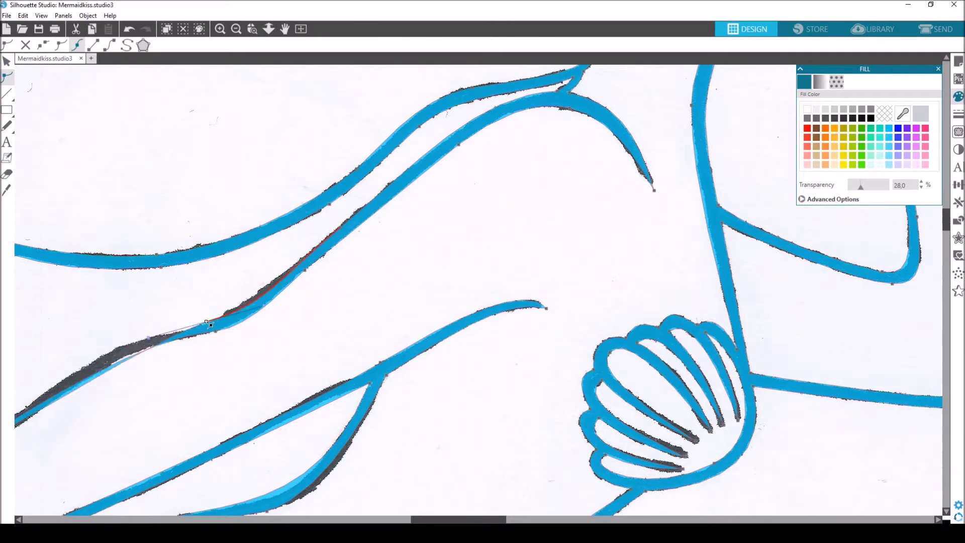
pyautogui.moveTo(162, 334); pyautogui.dragTo(145, 338)
# Refit the rear arm's upper line from the elbow towards the wrist.
pyautogui.hscroll(-4, 151, 337)
pyautogui.scroll(-2, 151, 337)
pyautogui.click(109, 440)
pyautogui.click(432, 224)
pyautogui.moveTo(432, 224); pyautogui.dragTo(439, 223)
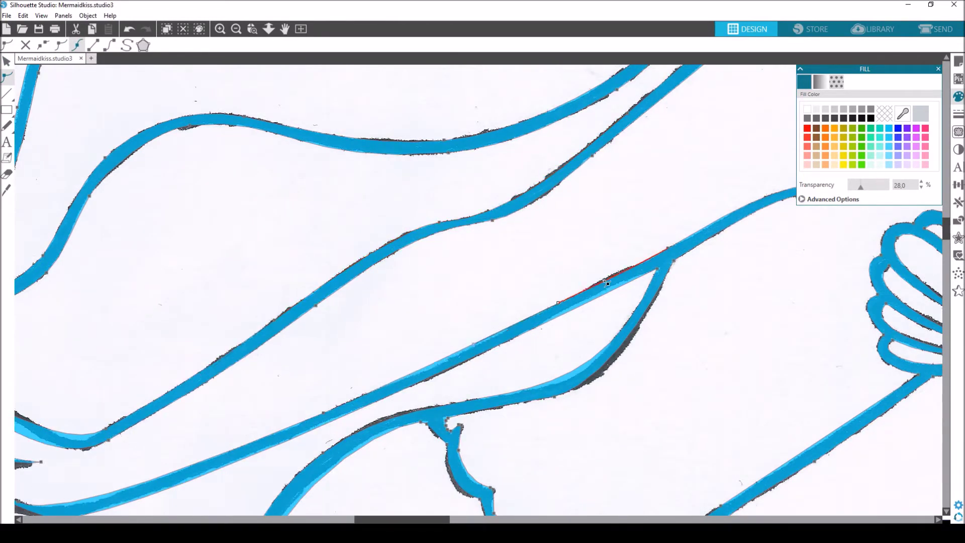
# Refit both edges of the rear arm's lower line from the waist junction towards the hand.
pyautogui.moveTo(564, 315); pyautogui.dragTo(565, 311)
pyautogui.scroll(-2, 331, 413)
pyautogui.hscroll(-2, 331, 413)
pyautogui.moveTo(423, 330); pyautogui.dragTo(412, 336)
pyautogui.hscroll(4, 417, 334)
pyautogui.hscroll(-5, 462, 219)
# Delete the surplus point on the rear arm's lower line and reshape the hand's lower edge at the wrist.
pyautogui.moveTo(368, 369); pyautogui.dragTo(368, 381)
pyautogui.press('Delete')
pyautogui.click(195, 436)
pyautogui.moveTo(152, 426); pyautogui.dragTo(141, 435)
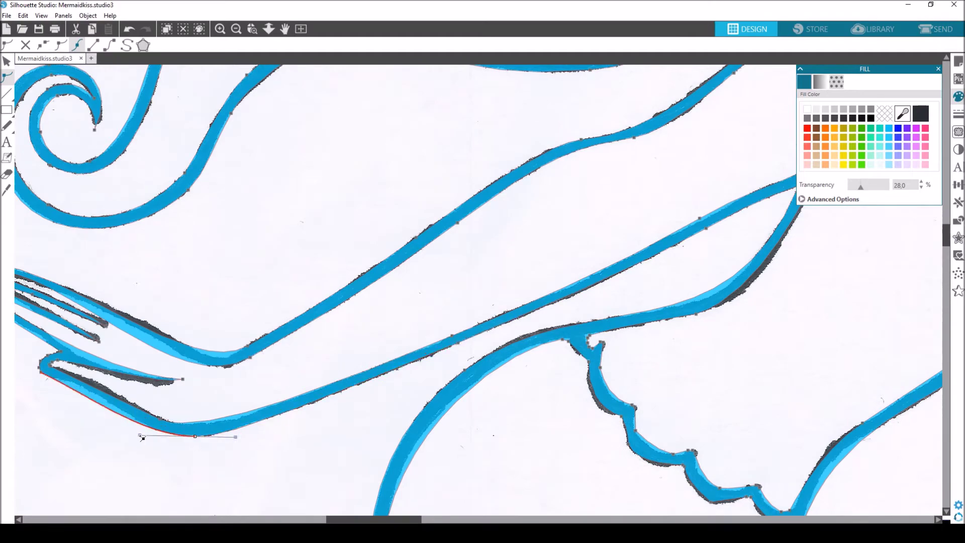
# Refit the rear hand's lower edge from the wrist towards the fingers.
pyautogui.click(192, 424)
pyautogui.hscroll(-3, 192, 423)
pyautogui.scroll(2, 192, 424)
pyautogui.click(224, 266)
pyautogui.moveTo(295, 296)
pyautogui.mouseDown()
pyautogui.moveTo(324, 292)
pyautogui.moveTo(372, 315)
pyautogui.mouseUp()
pyautogui.click(423, 287)
# Reshape the curves of the rear hand's finger outlines to follow the scanned drawing.
pyautogui.click(236, 257)
pyautogui.moveTo(299, 267); pyautogui.dragTo(333, 282)
pyautogui.moveTo(235, 289); pyautogui.dragTo(235, 286)
pyautogui.moveTo(210, 276); pyautogui.dragTo(217, 280)
pyautogui.click(217, 280)
pyautogui.moveTo(197, 216)
pyautogui.mouseDown()
pyautogui.moveTo(256, 211)
pyautogui.moveTo(187, 206)
pyautogui.mouseUp()
pyautogui.moveTo(339, 203)
pyautogui.mouseDown()
pyautogui.moveTo(350, 190)
pyautogui.moveTo(312, 173)
pyautogui.mouseUp()
# Set a corner point and a straight segment on the rear hand and refit the adjoining curves.
pyautogui.click(60, 45)
pyautogui.click(103, 143)
pyautogui.click(93, 45)
pyautogui.moveTo(151, 157); pyautogui.dragTo(145, 150)
pyautogui.moveTo(188, 177); pyautogui.dragTo(192, 169)
pyautogui.moveTo(215, 221); pyautogui.dragTo(217, 212)
pyautogui.click(196, 215)
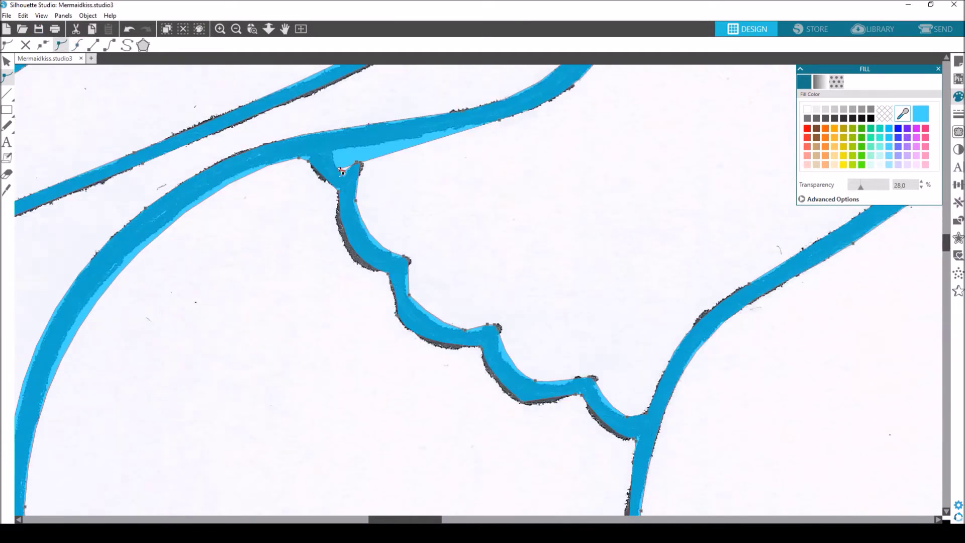
# Refit the first scallops of the mermaid's waistband and delete the surplus point between them.
pyautogui.scroll(2, 318, 177)
pyautogui.click(361, 239)
pyautogui.moveTo(382, 284); pyautogui.dragTo(363, 301)
pyautogui.moveTo(347, 314); pyautogui.dragTo(340, 321)
pyautogui.click(464, 409)
pyautogui.press('Delete')
pyautogui.moveTo(453, 382); pyautogui.dragTo(432, 399)
# Refit the remaining waistband scallops and the rear hip curve below them.
pyautogui.scroll(-3, 680, 310)
pyautogui.moveTo(473, 257); pyautogui.dragTo(447, 282)
pyautogui.moveTo(545, 302); pyautogui.dragTo(540, 315)
pyautogui.moveTo(566, 382); pyautogui.dragTo(586, 432)
pyautogui.moveTo(533, 325); pyautogui.dragTo(525, 336)
pyautogui.moveTo(460, 297); pyautogui.dragTo(443, 327)
pyautogui.click(332, 164)
pyautogui.scroll(2, 928, 251)
pyautogui.scroll(-3, 608, 296)
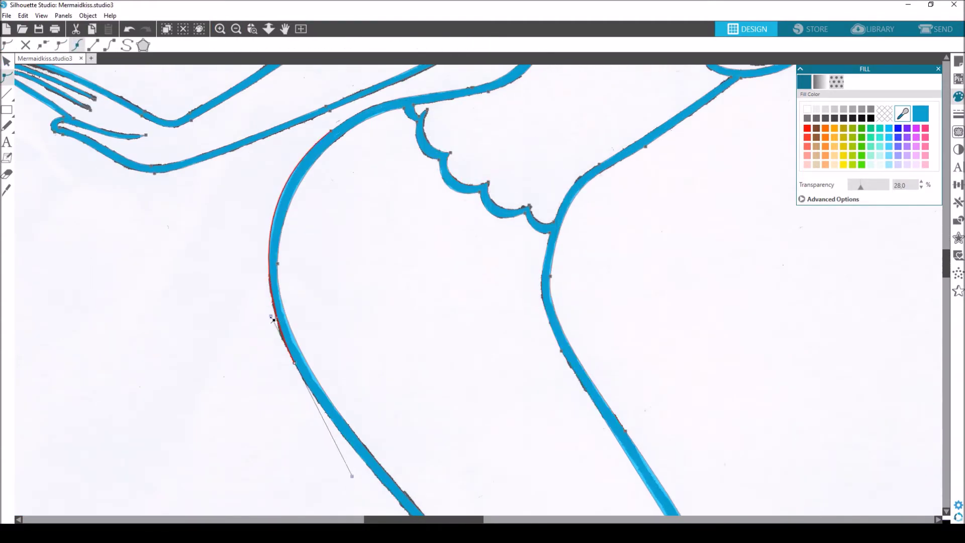
# Select and refit the points where the tail narrows into the flukes.
pyautogui.moveTo(945, 262); pyautogui.dragTo(943, 350)
pyautogui.click(631, 262)
pyautogui.click(691, 224)
pyautogui.click(178, 174)
pyautogui.scroll(-1, 352, 282)
pyautogui.click(22, 469)
pyautogui.moveTo(467, 320); pyautogui.dragTo(465, 317)
# Refit the upper edge and the ray curves of the left fluke.
pyautogui.moveTo(183, 323); pyautogui.dragTo(199, 316)
pyautogui.click(23, 470)
pyautogui.moveTo(547, 132); pyautogui.dragTo(547, 140)
pyautogui.moveTo(282, 91); pyautogui.dragTo(287, 89)
pyautogui.moveTo(87, 254); pyautogui.dragTo(86, 260)
pyautogui.moveTo(339, 143); pyautogui.dragTo(337, 137)
pyautogui.scroll(1, 605, 220)
pyautogui.moveTo(567, 221); pyautogui.dragTo(560, 232)
# Reshape a ray curve of the left fluke and delete the surplus point near its outer end.
pyautogui.click(343, 181)
pyautogui.moveTo(437, 175); pyautogui.dragTo(439, 192)
pyautogui.click(62, 406)
pyautogui.press('Delete')
pyautogui.click(77, 422)
pyautogui.doubleClick(68, 397)
# Delete the surplus point near the left fluke's tip and refit the curves around it.
pyautogui.hscroll(-3, 241, 391)
pyautogui.scroll(-3, 242, 391)
pyautogui.scroll(2, 241, 390)
pyautogui.moveTo(593, 213); pyautogui.dragTo(593, 217)
pyautogui.click(650, 269)
pyautogui.click(442, 252)
pyautogui.click(219, 371)
pyautogui.press('Delete')
pyautogui.moveTo(231, 402); pyautogui.dragTo(280, 302)
pyautogui.moveTo(588, 312)
pyautogui.mouseDown()
pyautogui.moveTo(570, 316)
pyautogui.moveTo(594, 315)
pyautogui.mouseUp()
# Refit the inner edge of the lower fluke's outermost band with a long curve and delete the surplus point.
pyautogui.hscroll(3, 590, 324)
pyautogui.hscroll(3, 717, 119)
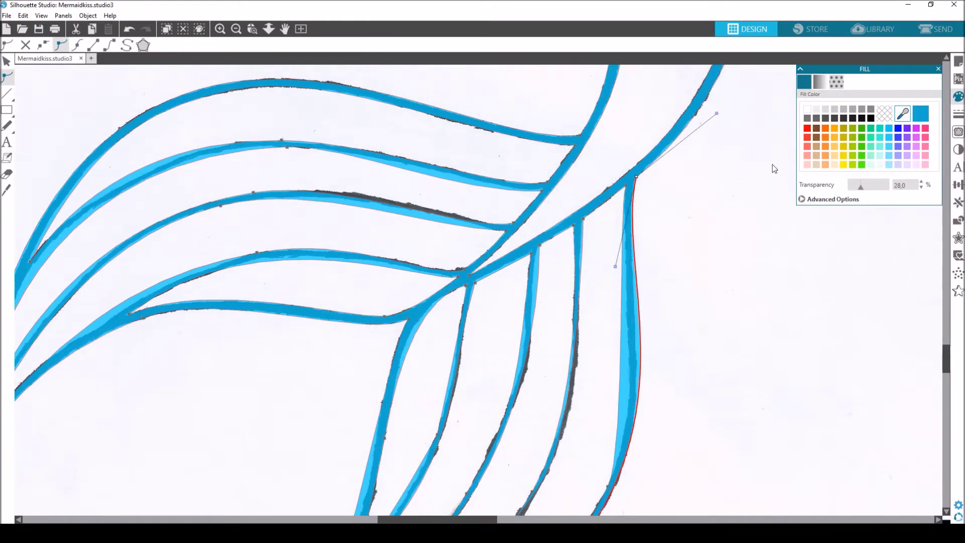
pyautogui.scroll(-6, 556, 409)
pyautogui.moveTo(361, 439); pyautogui.dragTo(484, 419)
pyautogui.click(432, 399)
pyautogui.press('Delete')
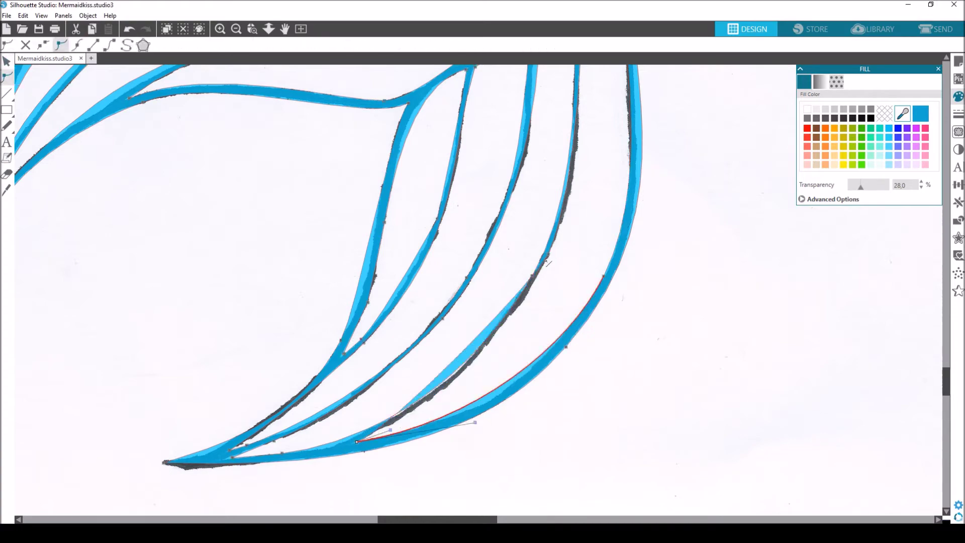
# Refit the neighbouring ray of the lower fluke and delete the surplus point near the fluke's tip.
pyautogui.scroll(4, 442, 409)
pyautogui.moveTo(577, 392); pyautogui.dragTo(609, 331)
pyautogui.scroll(-5, 609, 332)
pyautogui.click(282, 406)
pyautogui.press('Delete')
# Turn the segment at the lower fluke's tip into a curve with a corner point and reshape it.
pyautogui.click(109, 45)
pyautogui.click(60, 47)
pyautogui.click(220, 29)
pyautogui.moveTo(346, 458); pyautogui.dragTo(291, 377)
pyautogui.click(236, 29)
# Refit the edges of the lower fluke's rays between the tail junction and their middle.
pyautogui.scroll(4, 549, 378)
pyautogui.click(219, 29)
pyautogui.click(621, 272)
pyautogui.click(236, 29)
pyautogui.scroll(2, 565, 200)
pyautogui.moveTo(535, 213); pyautogui.dragTo(564, 200)
pyautogui.moveTo(441, 276); pyautogui.dragTo(517, 282)
# Refit the inner rays of the lower fluke with longer, smoother curves.
pyautogui.scroll(-5, 516, 282)
pyautogui.click(474, 232)
pyautogui.scroll(3, 475, 251)
pyautogui.click(475, 145)
pyautogui.moveTo(448, 229)
pyautogui.mouseDown()
pyautogui.moveTo(368, 198)
pyautogui.moveTo(446, 229)
pyautogui.mouseUp()
pyautogui.moveTo(363, 421); pyautogui.dragTo(415, 360)
# Refit the lower fluke's inner outline towards its tip and leave point editing.
pyautogui.click(219, 29)
pyautogui.moveTo(351, 437); pyautogui.dragTo(344, 442)
pyautogui.click(337, 309)
pyautogui.scroll(-3, 379, 282)
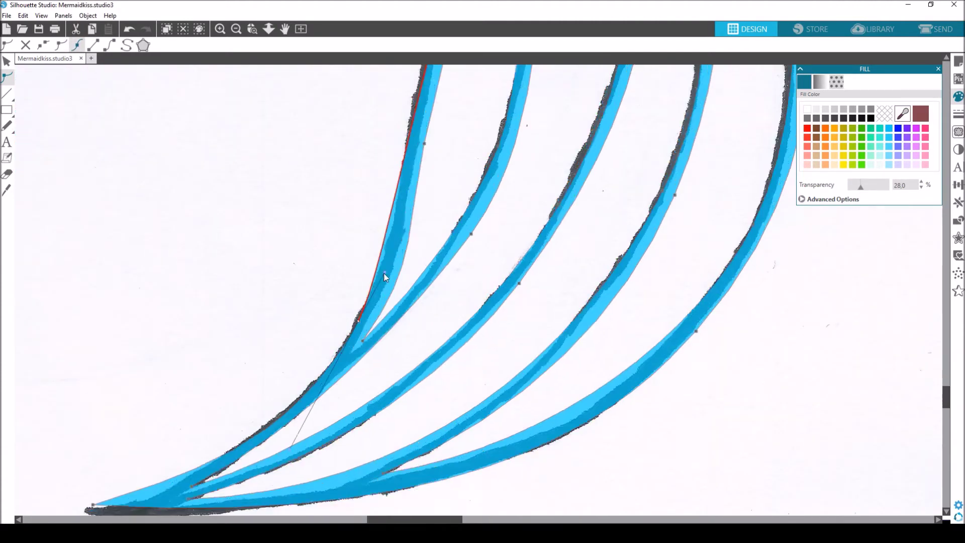
pyautogui.scroll(-5, 462, 281)
pyautogui.scroll(5, 462, 260)
pyautogui.click(6, 61)
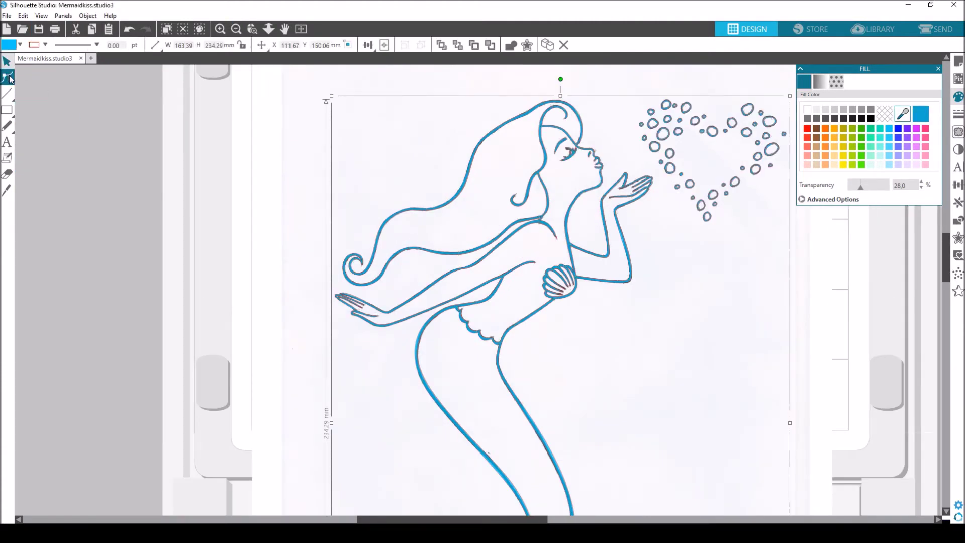
# Examine the traced bubbles of the heart, with and without their edit points shown.
pyautogui.click(9, 78)
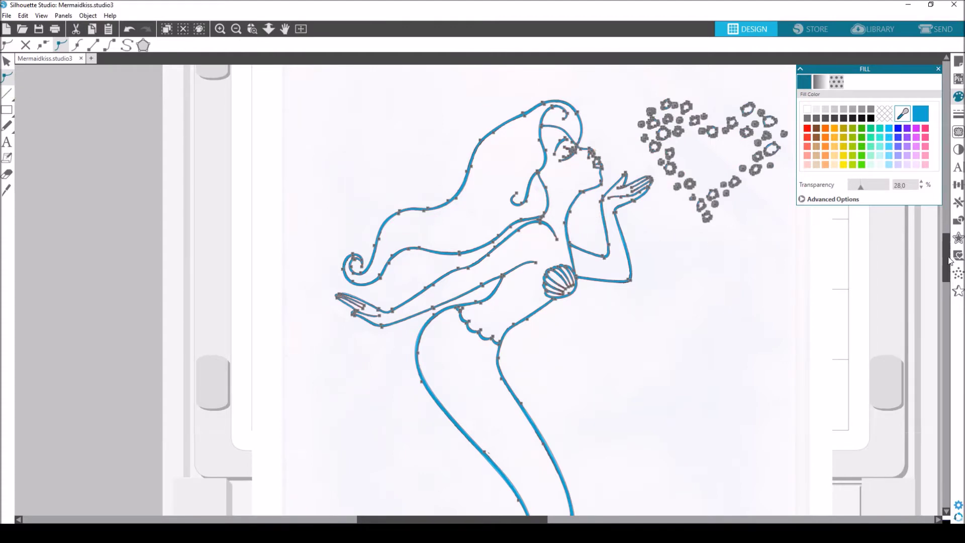
pyautogui.moveTo(949, 260)
pyautogui.mouseDown()
pyautogui.moveTo(947, 270)
pyautogui.moveTo(947, 242)
pyautogui.mouseUp()
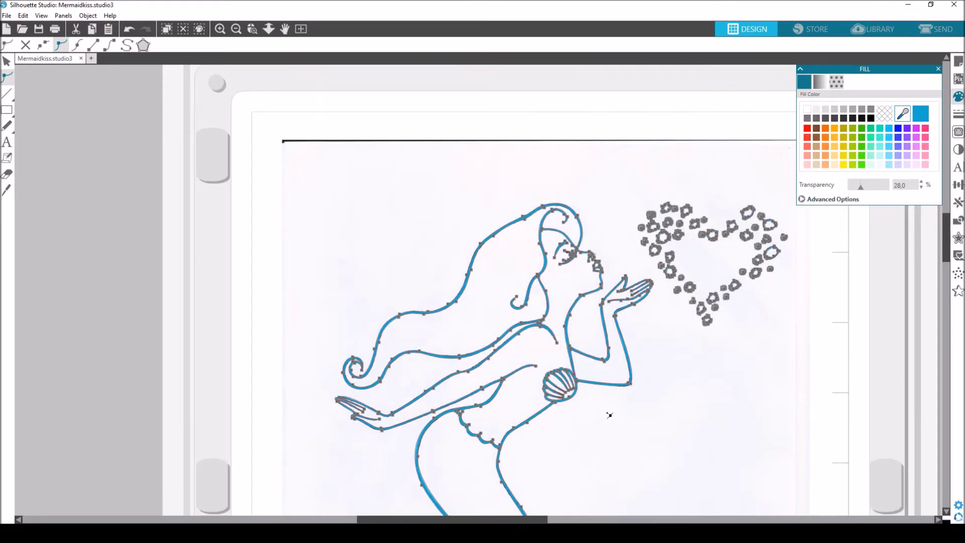
pyautogui.moveTo(514, 521); pyautogui.dragTo(586, 521)
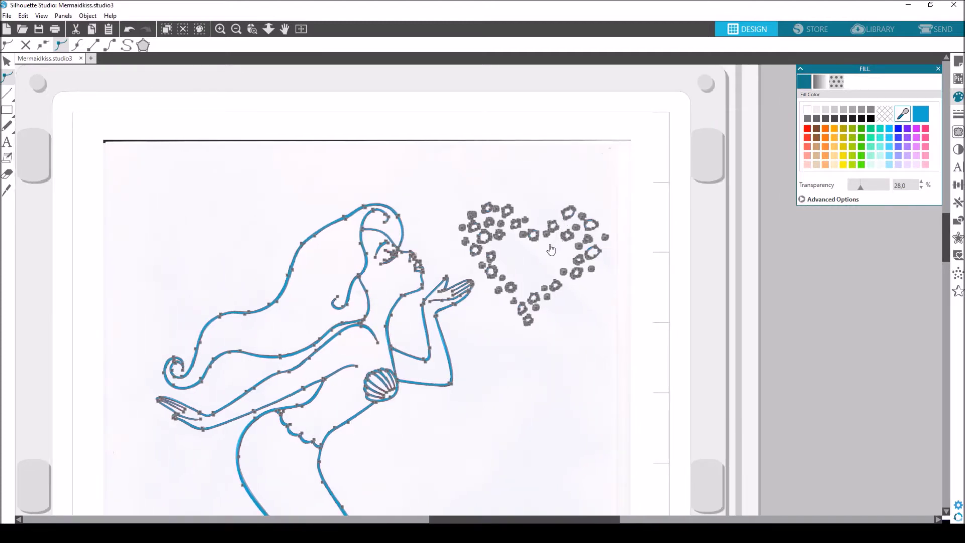
pyautogui.click(219, 29)
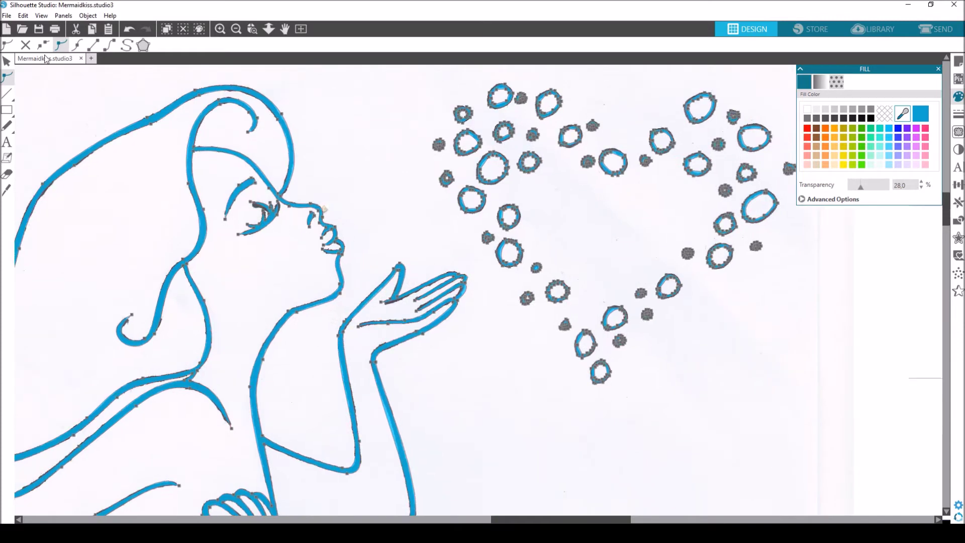
pyautogui.click(7, 62)
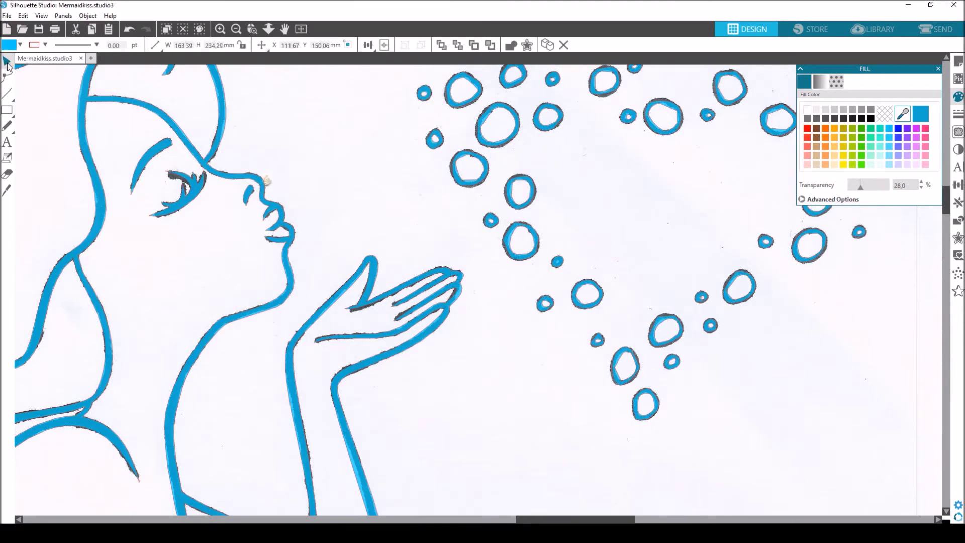
pyautogui.moveTo(584, 521); pyautogui.dragTo(606, 521)
pyautogui.moveTo(946, 205); pyautogui.dragTo(946, 198)
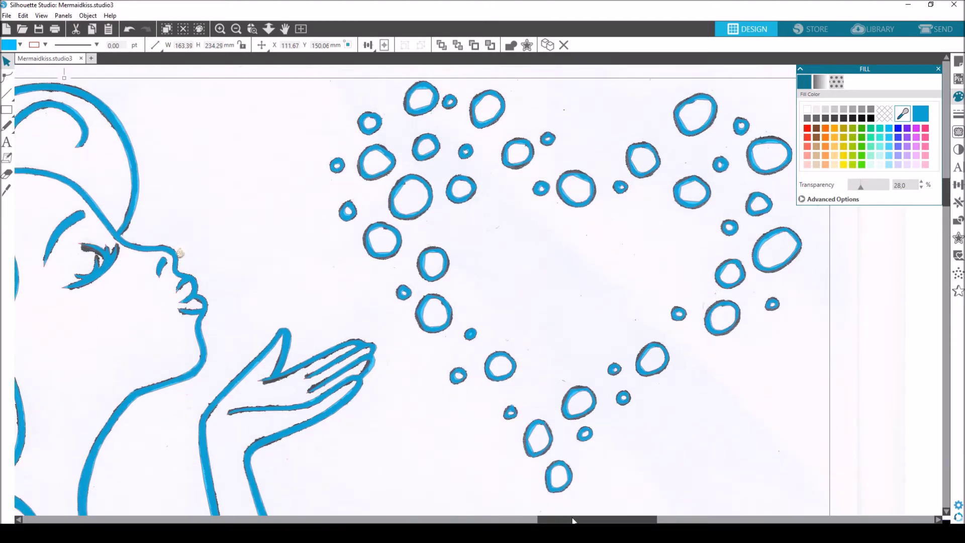
pyautogui.moveTo(588, 521); pyautogui.dragTo(604, 521)
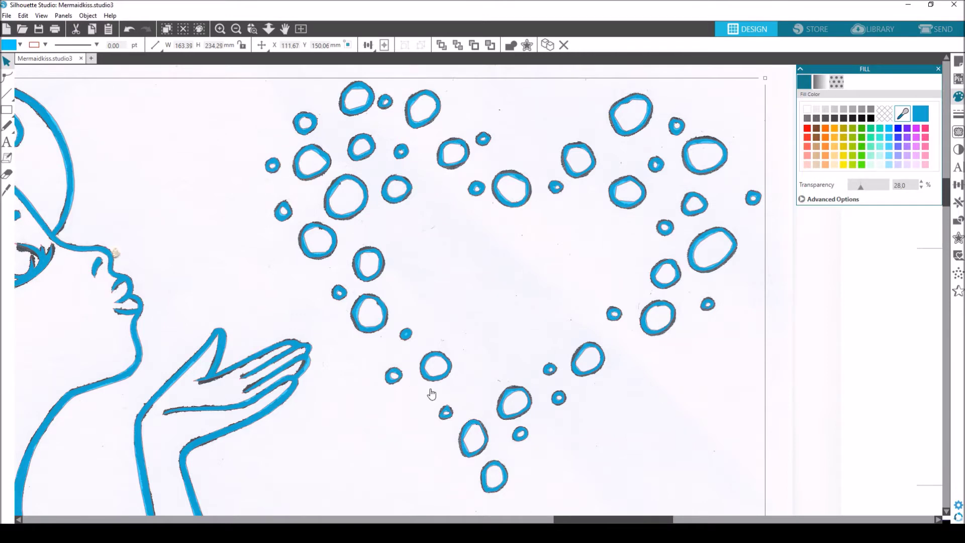
pyautogui.click(10, 110)
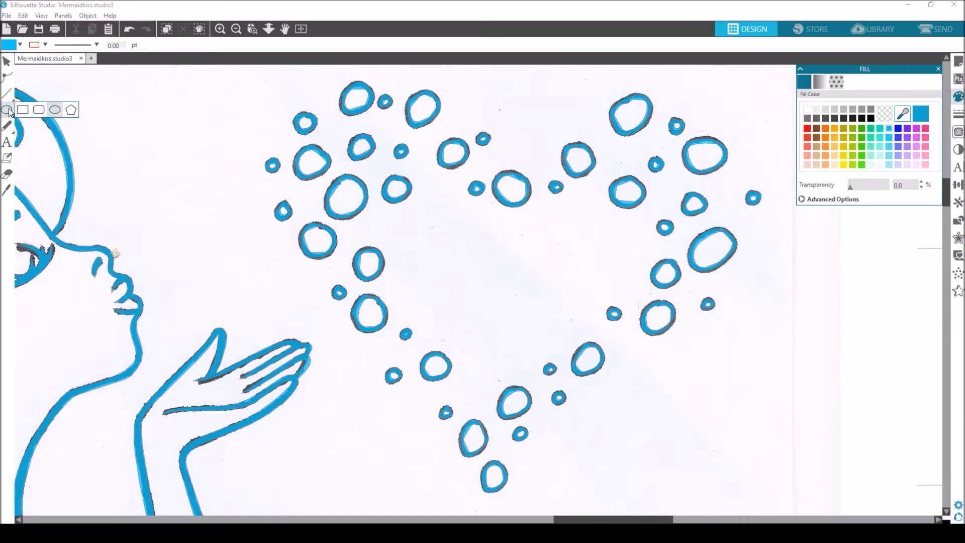
pyautogui.click(55, 109)
pyautogui.moveTo(461, 233); pyautogui.dragTo(498, 270)
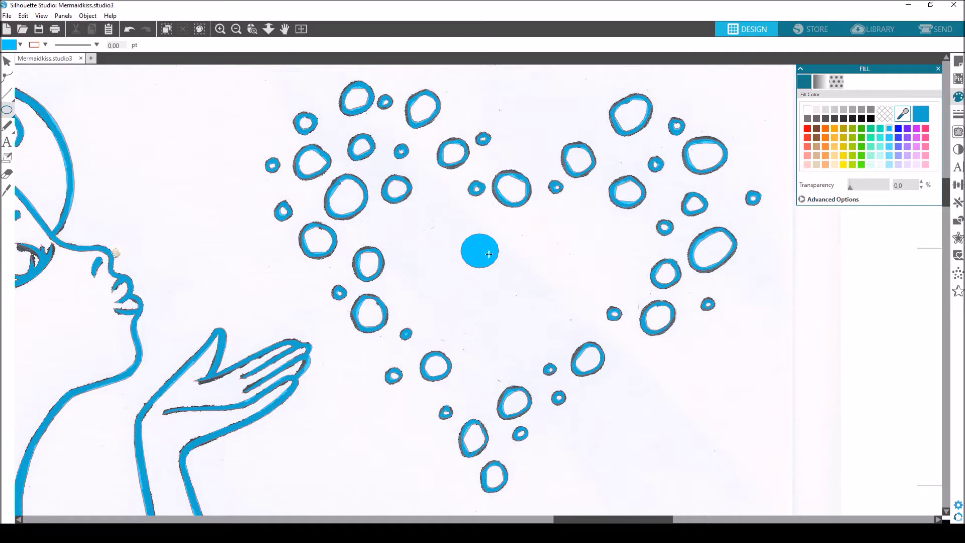
pyautogui.hotkey('ctrl', 'z')
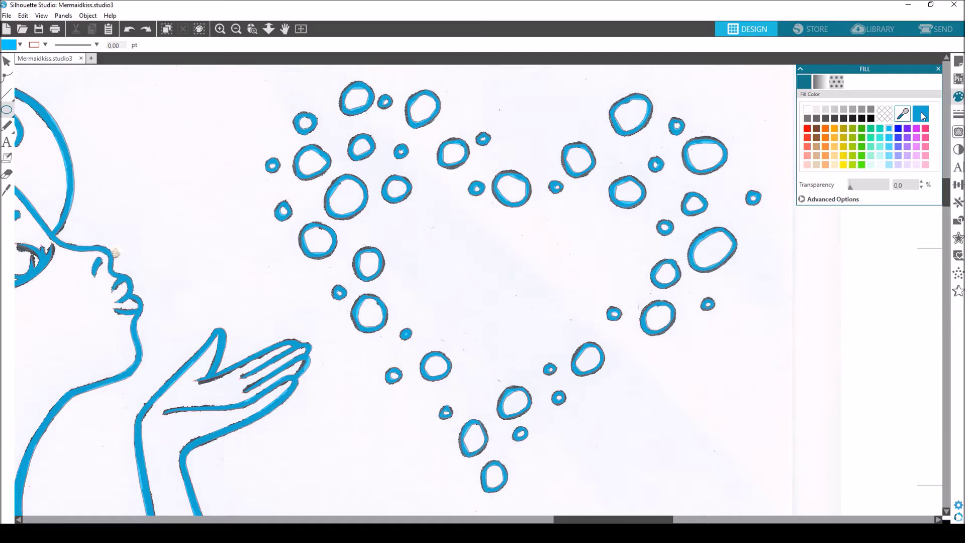
# Set the fill to transparent and try drawing an unfilled circle inside the heart.
pyautogui.click(886, 115)
pyautogui.moveTo(445, 229); pyautogui.dragTo(475, 259)
pyautogui.hotkey('ctrl', 'z')
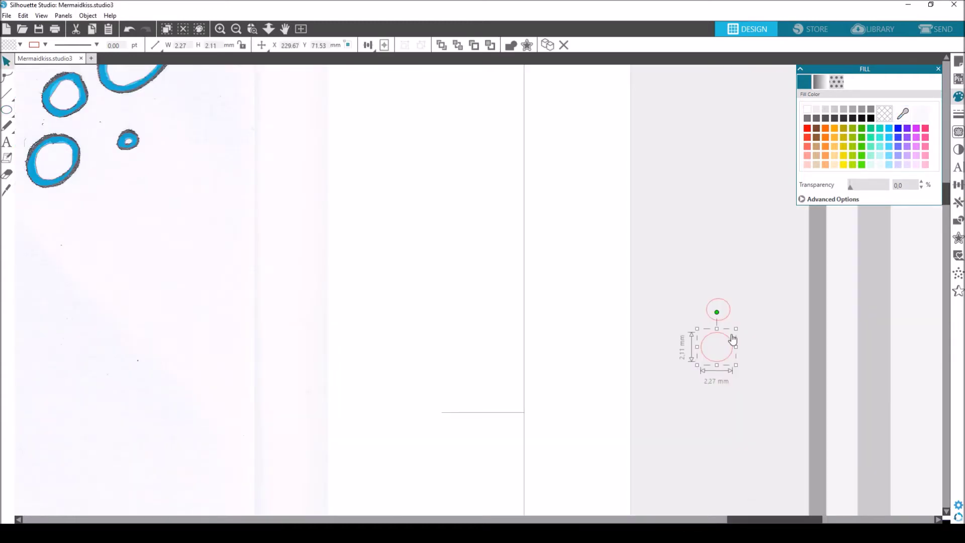
# Centre the 2.27 × 2.11 mm circle around the smaller circle and group the two into a ring.
pyautogui.moveTo(728, 342); pyautogui.dragTo(730, 304)
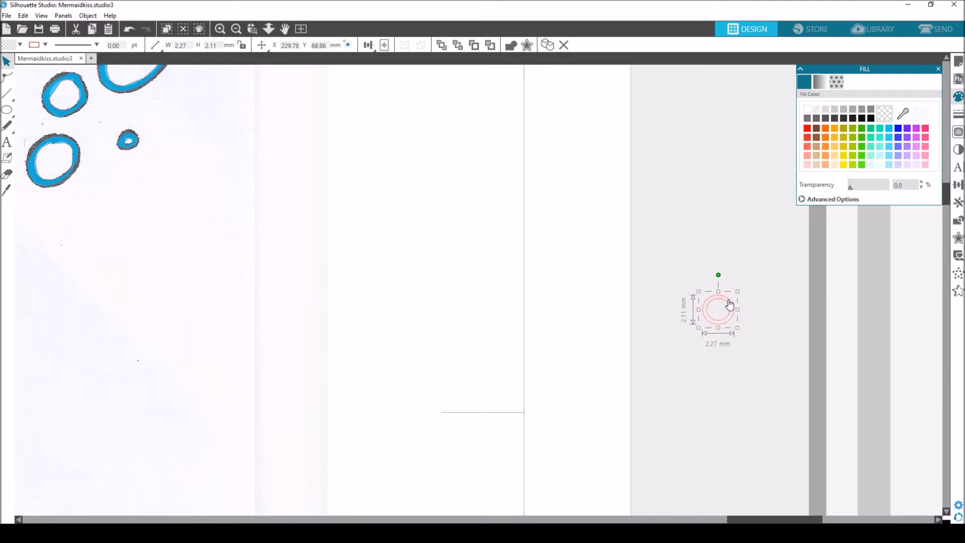
pyautogui.moveTo(684, 269); pyautogui.dragTo(766, 345)
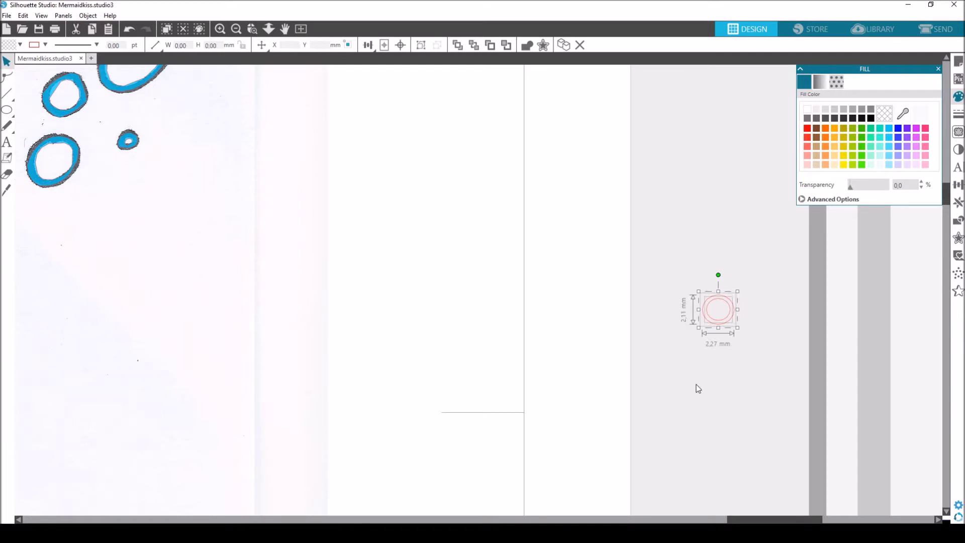
pyautogui.rightClick(726, 324)
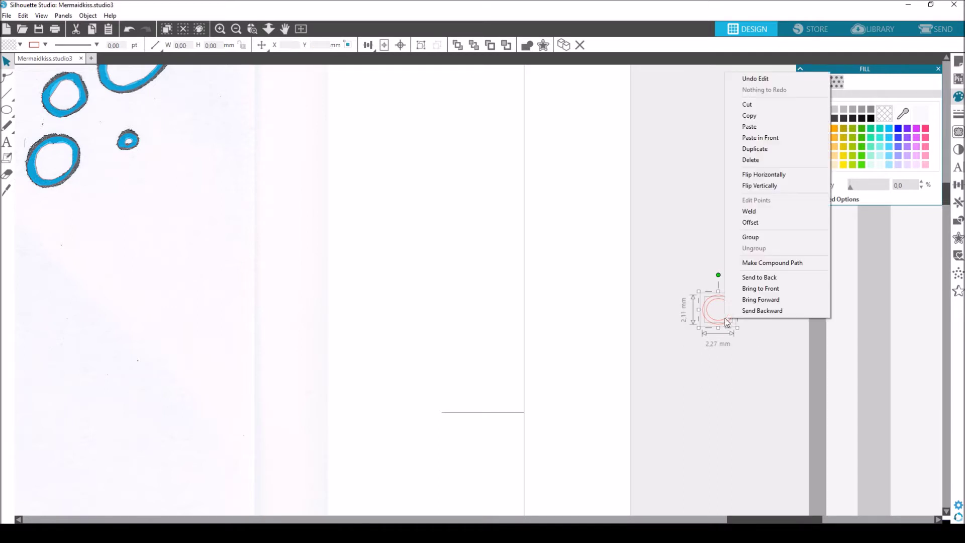
pyautogui.click(754, 238)
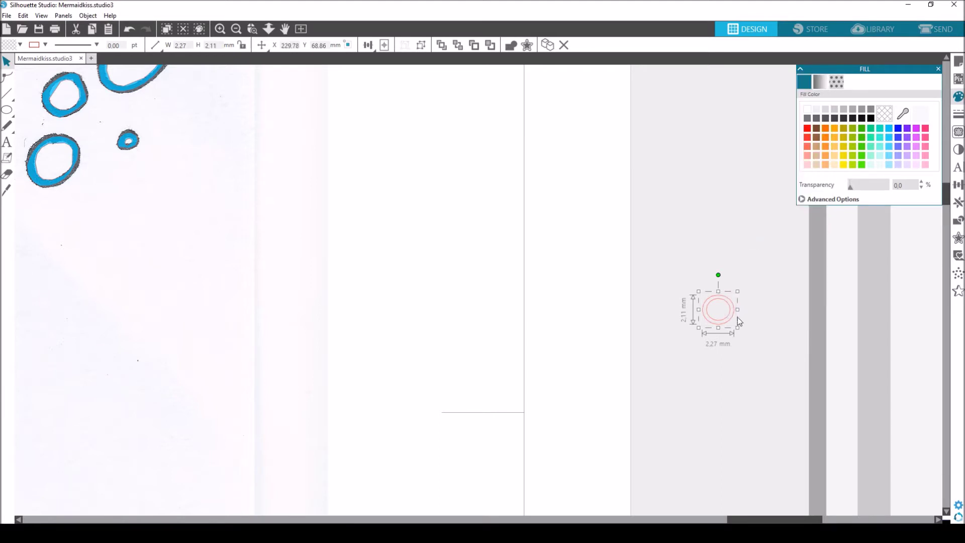
# Move the grouped ring close beside the bubble heart.
pyautogui.moveTo(729, 321); pyautogui.dragTo(186, 237)
pyautogui.moveTo(739, 521); pyautogui.dragTo(649, 507)
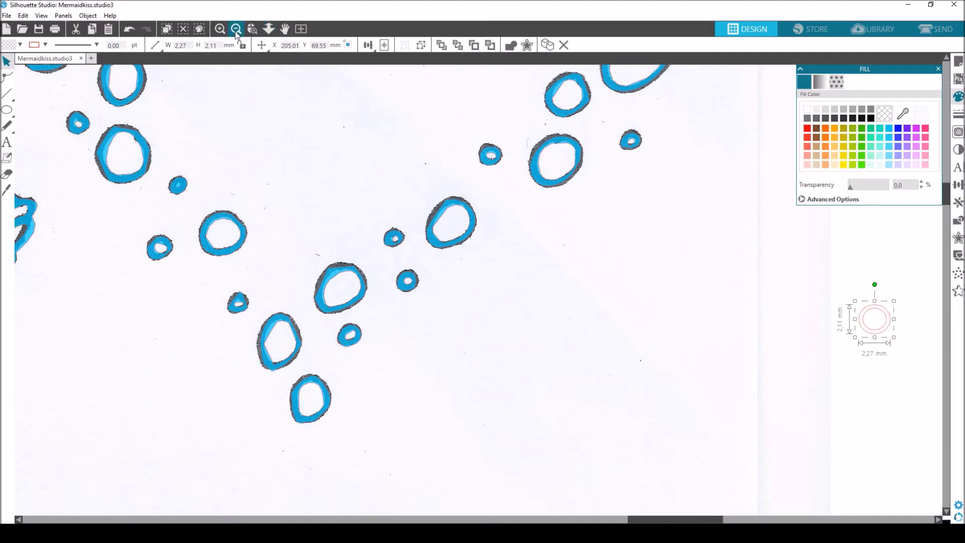
pyautogui.click(236, 29)
# Delete the traced paths of four bubbles on the heart's lower right side by editing points.
pyautogui.doubleClick(405, 258)
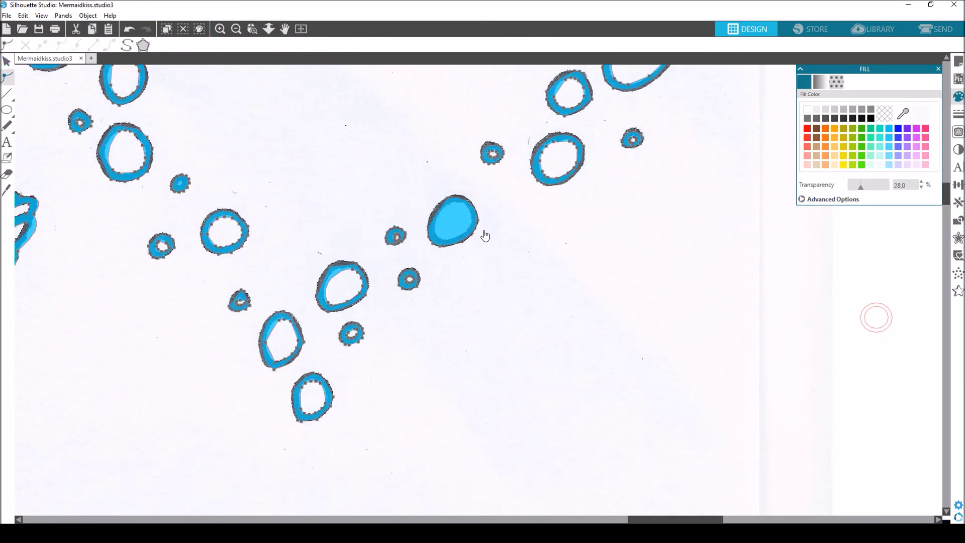
pyautogui.click(477, 229)
pyautogui.press('Delete')
pyautogui.click(405, 236)
pyautogui.press('Delete')
pyautogui.click(419, 279)
pyautogui.press('Delete')
pyautogui.press('Delete')
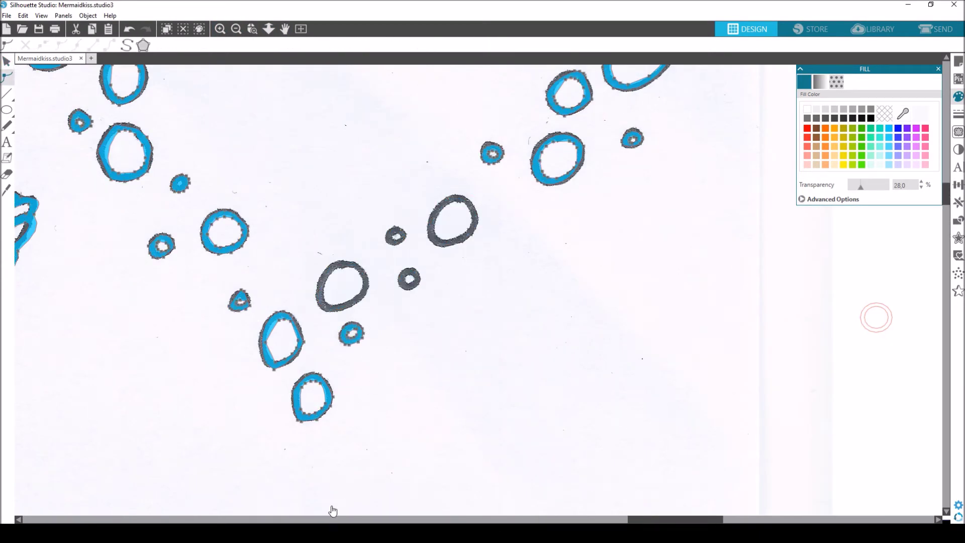
# Select the points of all remaining traced bubbles in the heart's upper part and delete them.
pyautogui.moveTo(282, 533)
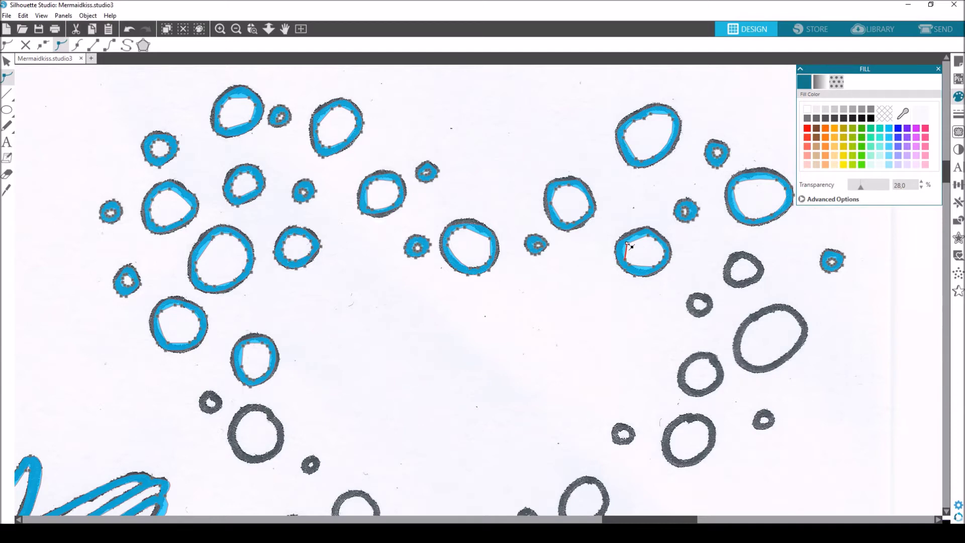
pyautogui.moveTo(612, 223); pyautogui.dragTo(673, 274)
pyautogui.moveTo(537, 151); pyautogui.dragTo(615, 255)
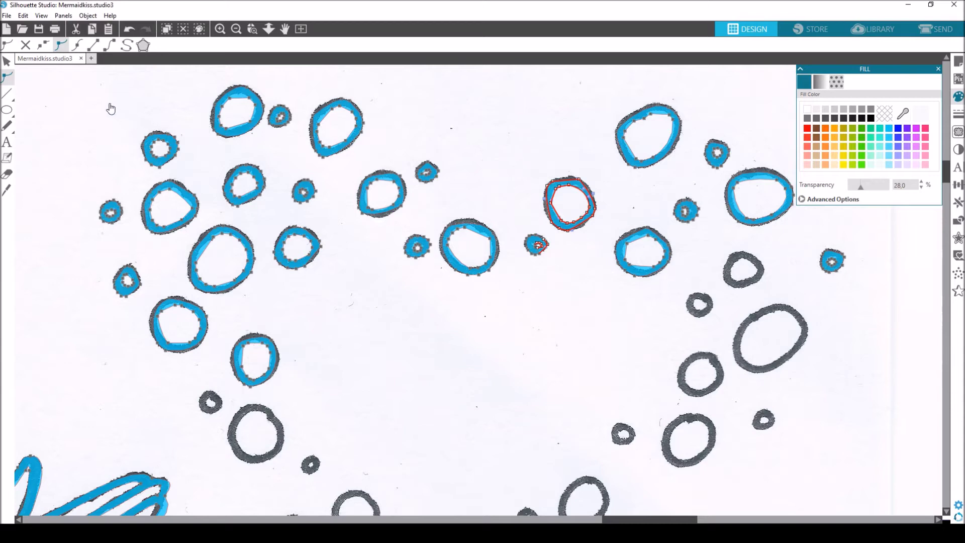
pyautogui.moveTo(75, 88); pyautogui.dragTo(884, 412)
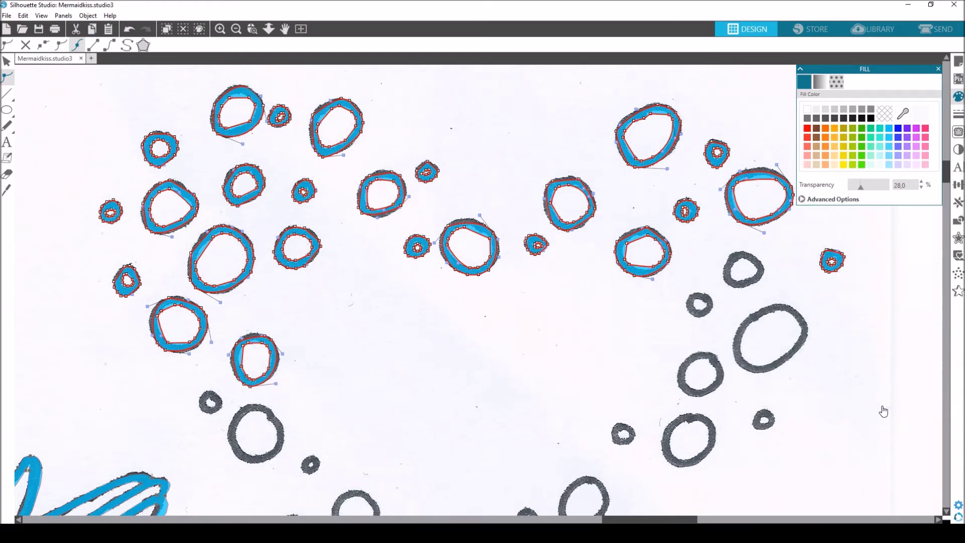
pyautogui.press('Delete')
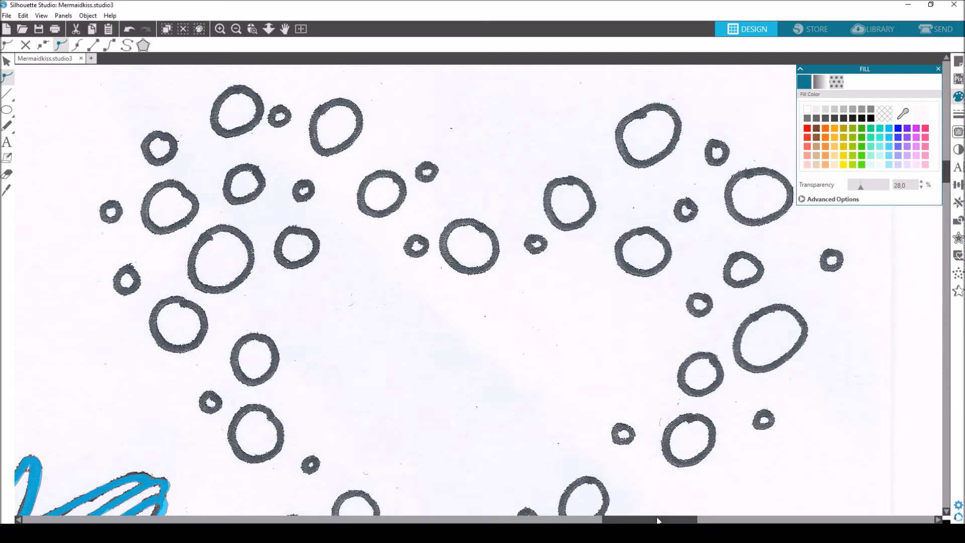
# Fit the ring at 3.92 × 3.64 mm over a large lower-right bubble and place a duplicate over the next large bubble.
pyautogui.moveTo(797, 323); pyautogui.dragTo(399, 255)
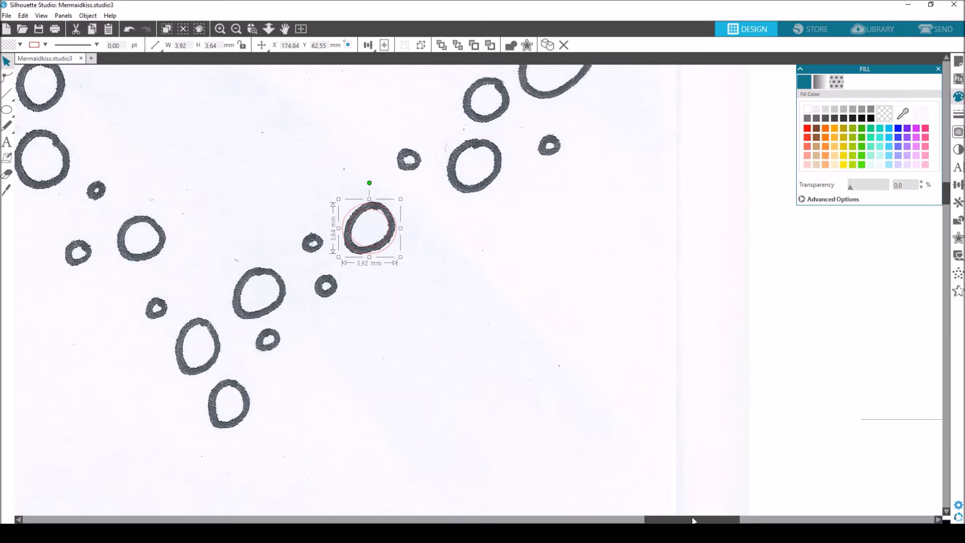
pyautogui.hscroll(-3, 702, 521)
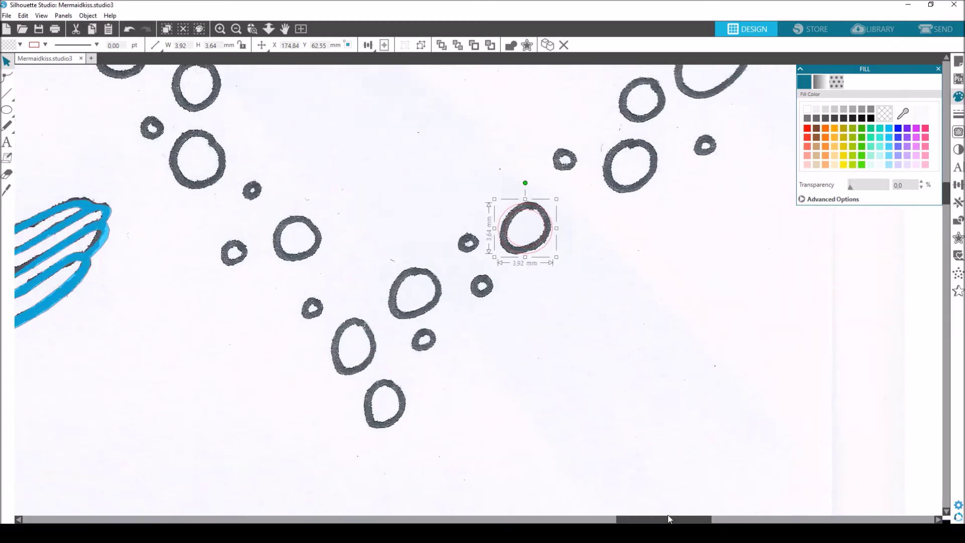
pyautogui.rightClick(522, 213)
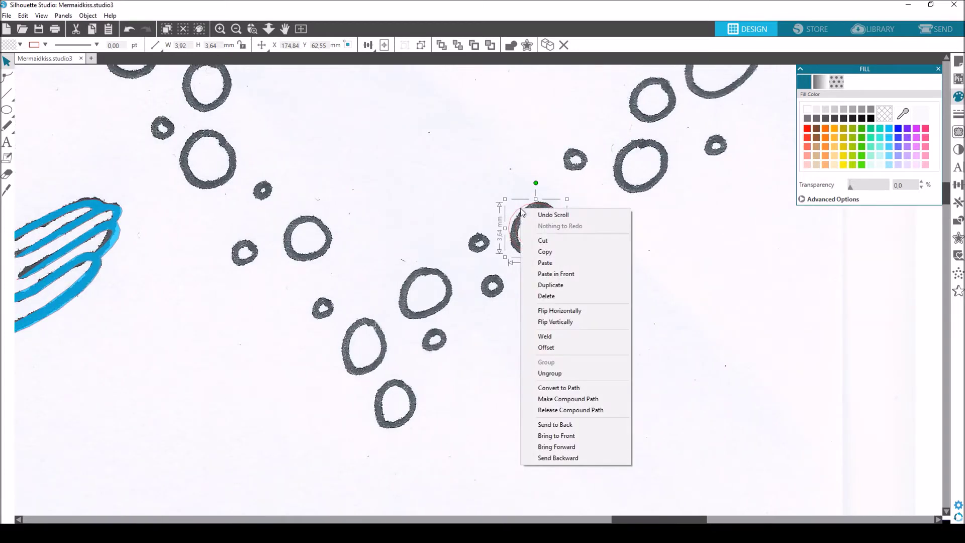
pyautogui.click(551, 282)
pyautogui.moveTo(569, 223); pyautogui.dragTo(454, 296)
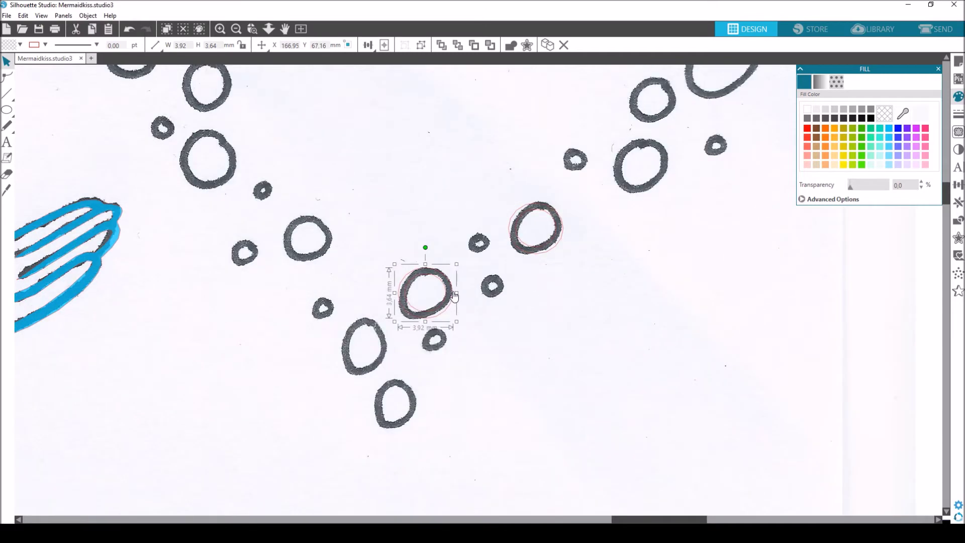
# Duplicate the ring and fit the copy at 4.02 × 3.73 mm over the large bubble just above the heart's lowest bubble.
pyautogui.hotkey('ctrl', 'd')
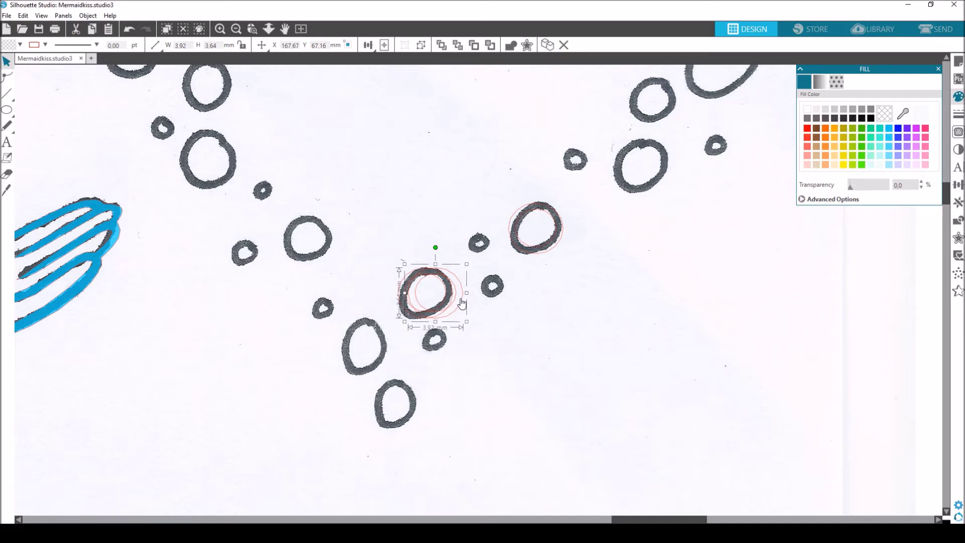
pyautogui.moveTo(462, 300); pyautogui.dragTo(521, 301)
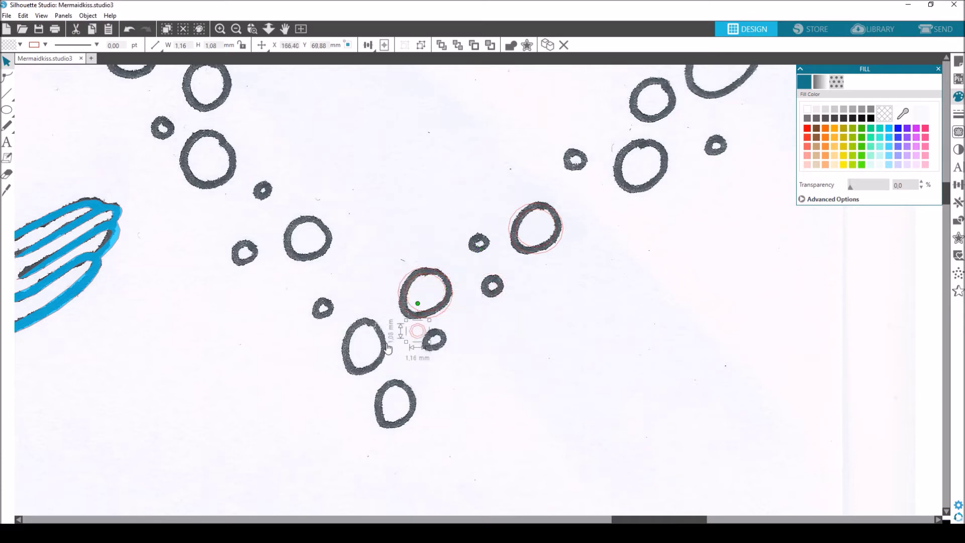
pyautogui.moveTo(386, 346); pyautogui.dragTo(401, 376)
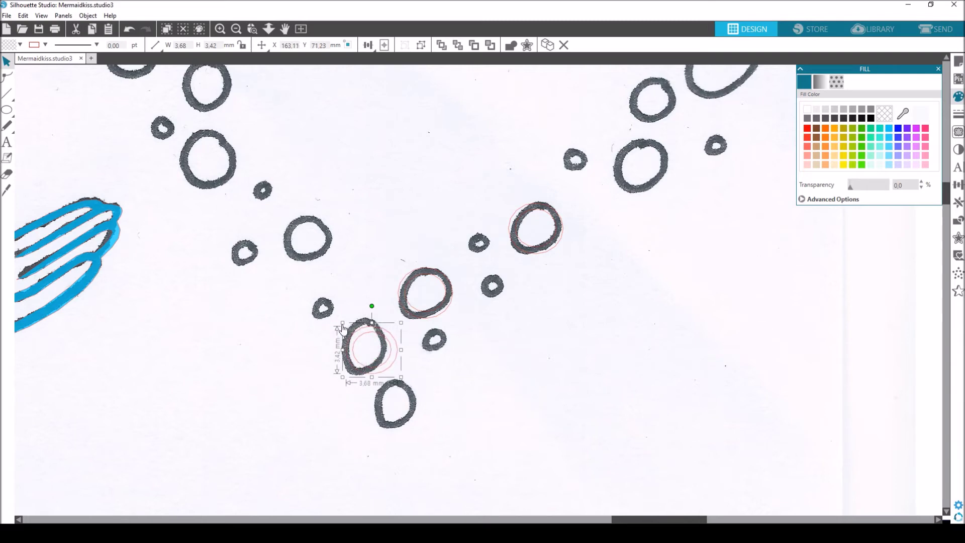
pyautogui.moveTo(342, 322); pyautogui.dragTo(336, 319)
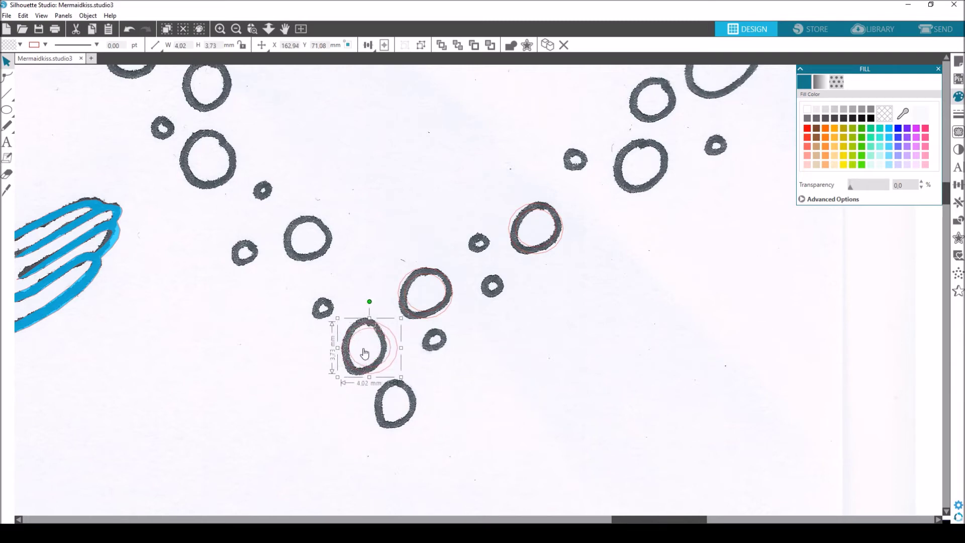
# Place copies of the ring over the heart's remaining large bubbles, resizing each copy to enclose its bubble.
pyautogui.click(450, 302)
pyautogui.hotkey('ctrl', 'c')
pyautogui.hotkey('ctrl', 'v')
pyautogui.moveTo(462, 304); pyautogui.dragTo(334, 247)
pyautogui.scroll(4, 649, 146)
pyautogui.moveTo(640, 271)
pyautogui.mouseDown()
pyautogui.moveTo(648, 146)
pyautogui.moveTo(513, 186)
pyautogui.mouseUp()
pyautogui.scroll(1, 512, 187)
pyautogui.moveTo(512, 237); pyautogui.dragTo(524, 126)
pyautogui.moveTo(437, 191); pyautogui.dragTo(372, 256)
pyautogui.hscroll(-3, 372, 201)
pyautogui.moveTo(368, 121); pyautogui.dragTo(313, 271)
pyautogui.moveTo(374, 192); pyautogui.dragTo(413, 181)
pyautogui.moveTo(413, 180); pyautogui.dragTo(202, 196)
pyautogui.moveTo(202, 196); pyautogui.dragTo(286, 347)
pyautogui.moveTo(286, 347); pyautogui.dragTo(287, 421)
pyautogui.scroll(-4, 310, 431)
# Ungroup the spare ring beside the drawing and shrink its outer circle to 1.82 × 1.69 mm.
pyautogui.click(495, 398)
pyautogui.press('Tab')
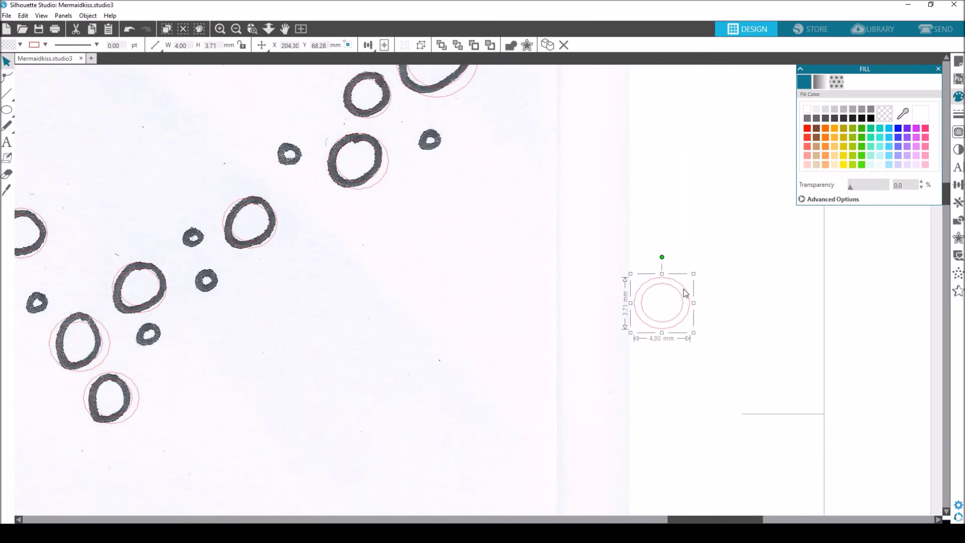
pyautogui.rightClick(685, 293)
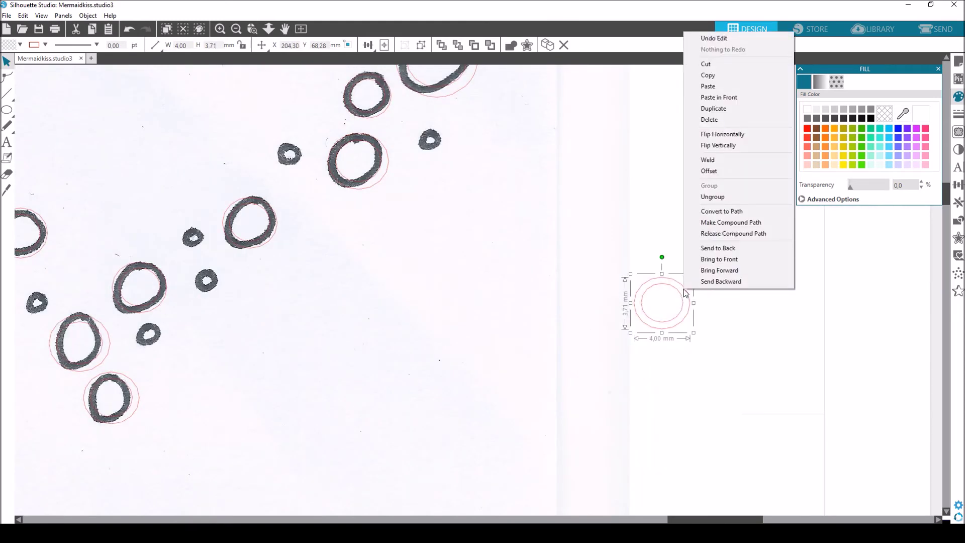
pyautogui.click(718, 198)
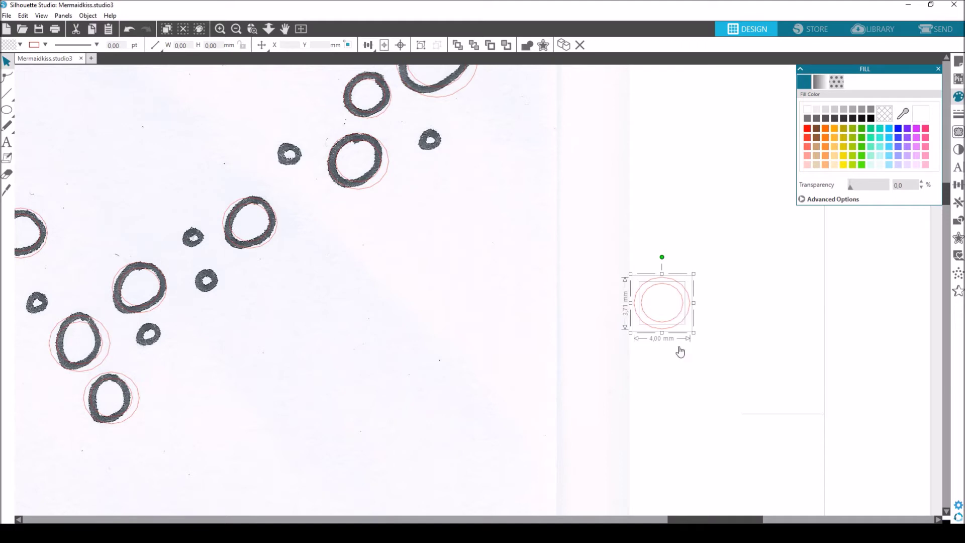
pyautogui.click(689, 327)
pyautogui.click(683, 309)
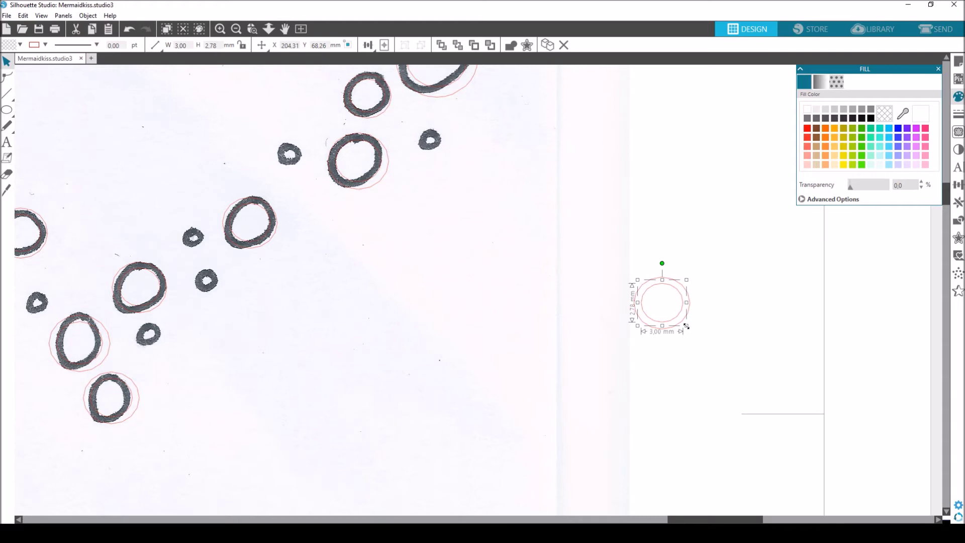
pyautogui.moveTo(690, 310); pyautogui.dragTo(664, 303)
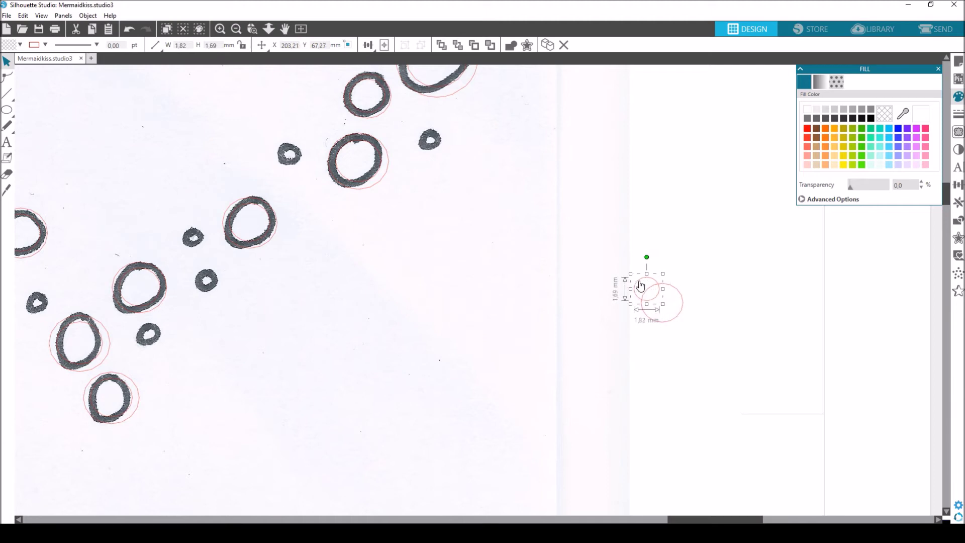
# Center the shrunken circle inside the 3.00 × 2.78 mm circle and group both into a small ring.
pyautogui.moveTo(640, 286); pyautogui.dragTo(655, 298)
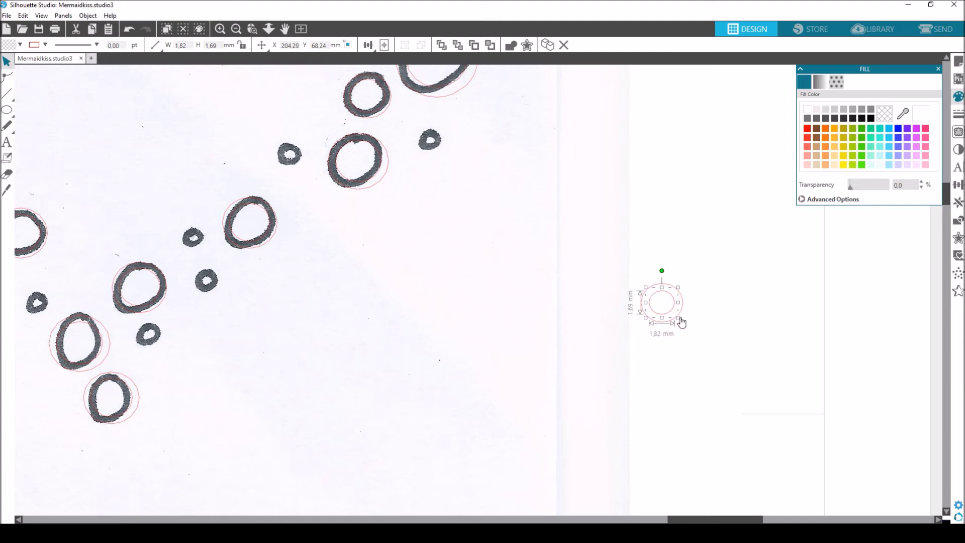
pyautogui.moveTo(678, 317); pyautogui.dragTo(676, 315)
pyautogui.moveTo(688, 336); pyautogui.dragTo(646, 266)
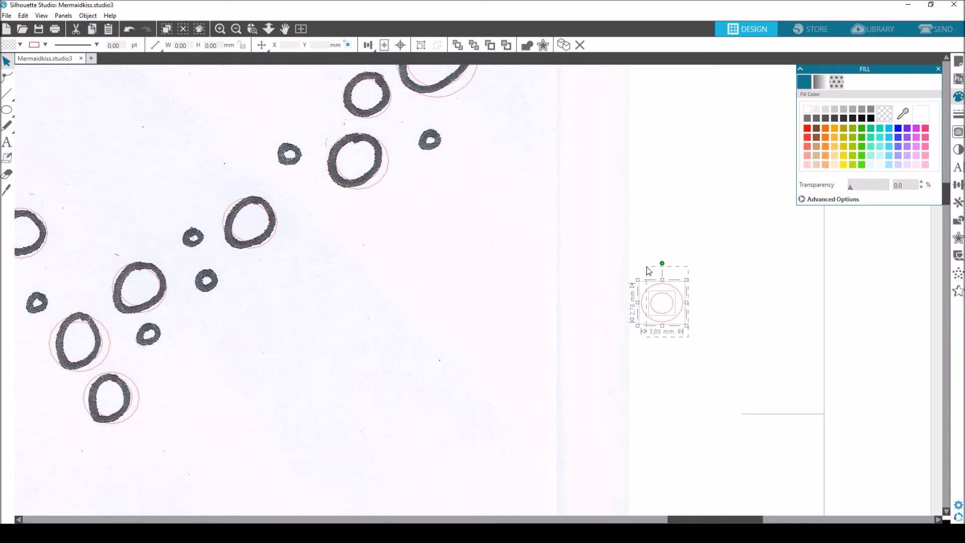
pyautogui.rightClick(674, 285)
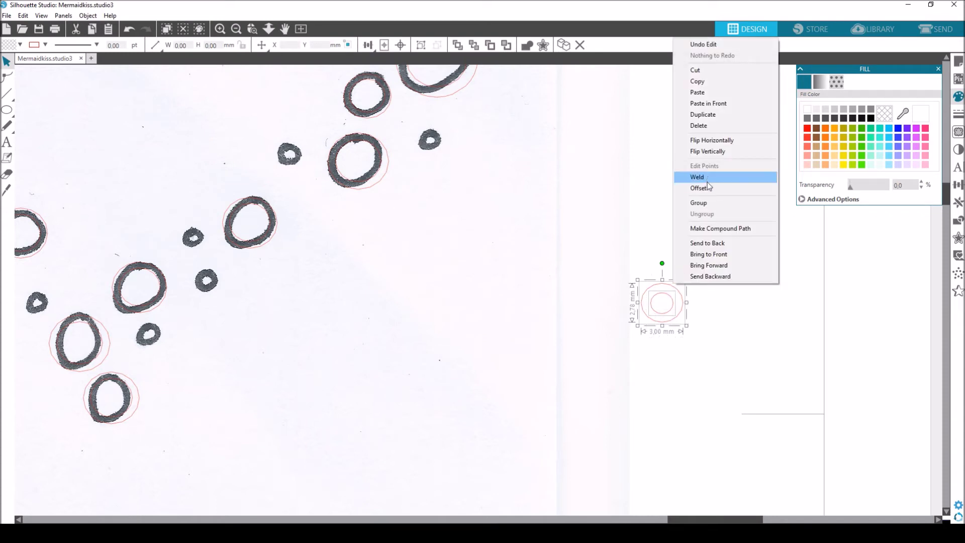
pyautogui.click(701, 203)
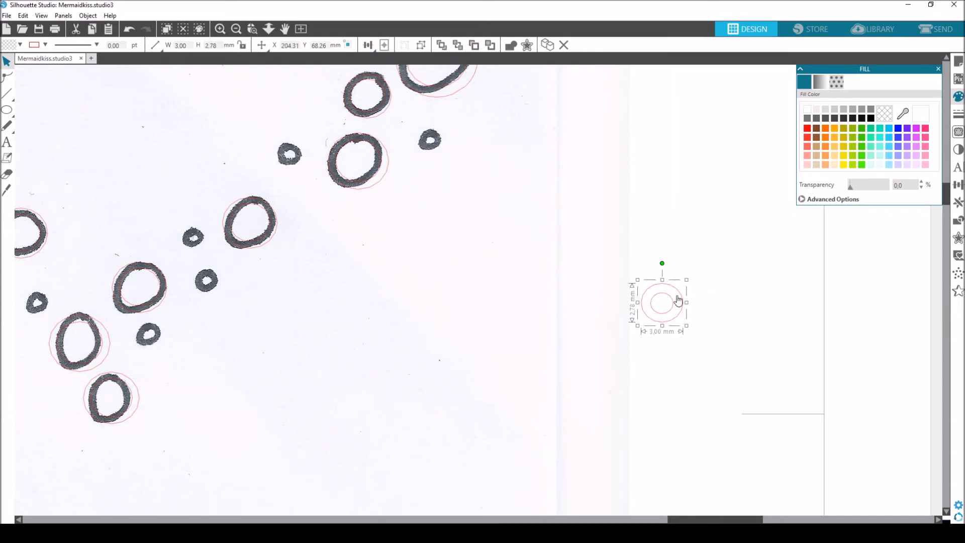
# Fit the small ring over a small bubble near the heart's lower tip and place resized copies over the other small bubbles.
pyautogui.moveTo(678, 295); pyautogui.dragTo(169, 329)
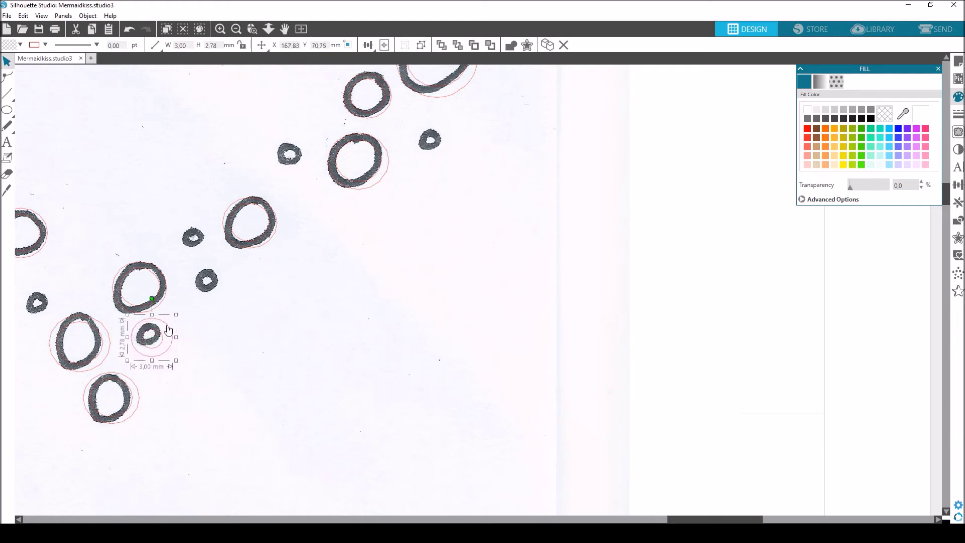
pyautogui.moveTo(176, 361); pyautogui.dragTo(169, 355)
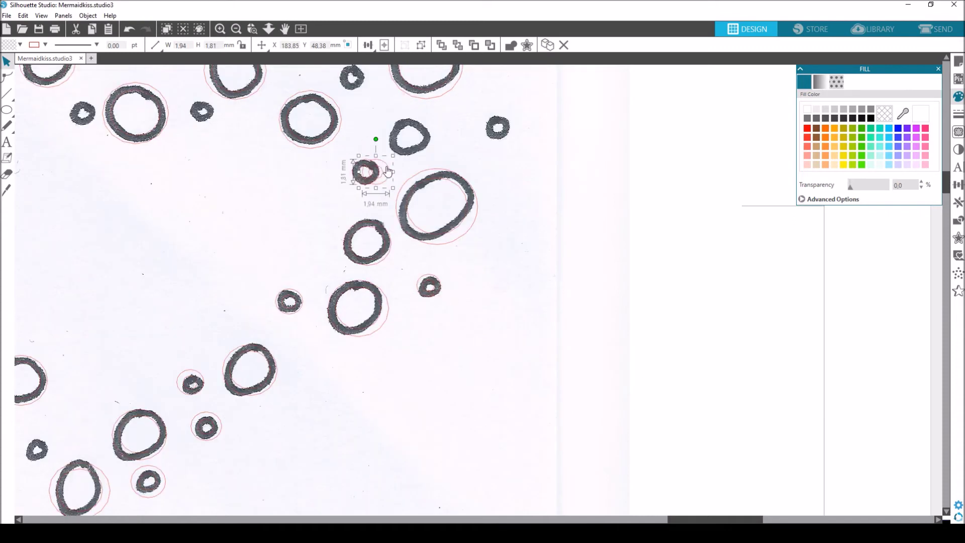
pyautogui.moveTo(387, 171); pyautogui.dragTo(363, 78)
pyautogui.scroll(3, 363, 79)
pyautogui.moveTo(363, 226); pyautogui.dragTo(383, 168)
pyautogui.hscroll(-5, 383, 168)
pyautogui.moveTo(674, 167); pyautogui.dragTo(77, 229)
pyautogui.moveTo(77, 228); pyautogui.dragTo(93, 297)
pyautogui.scroll(-3, 174, 290)
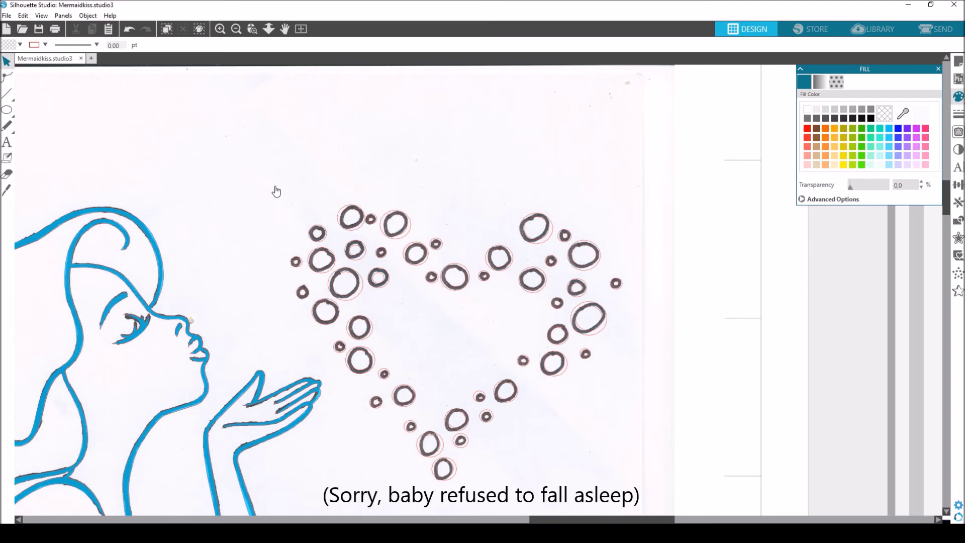
pyautogui.click(413, 273)
pyautogui.moveTo(413, 274); pyautogui.dragTo(626, 274)
pyautogui.hotkey('ctrl', 'z')
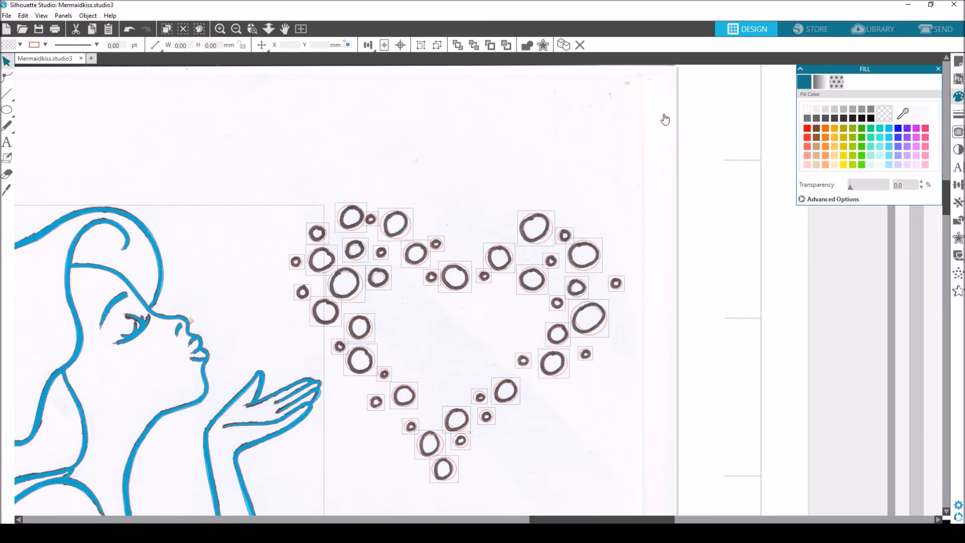
# Group the mermaid outlines with all bubble rings, leaving the scanned drawing out of the selection.
pyautogui.keyDown('shift'); pyautogui.click(668, 118); pyautogui.keyUp('shift')
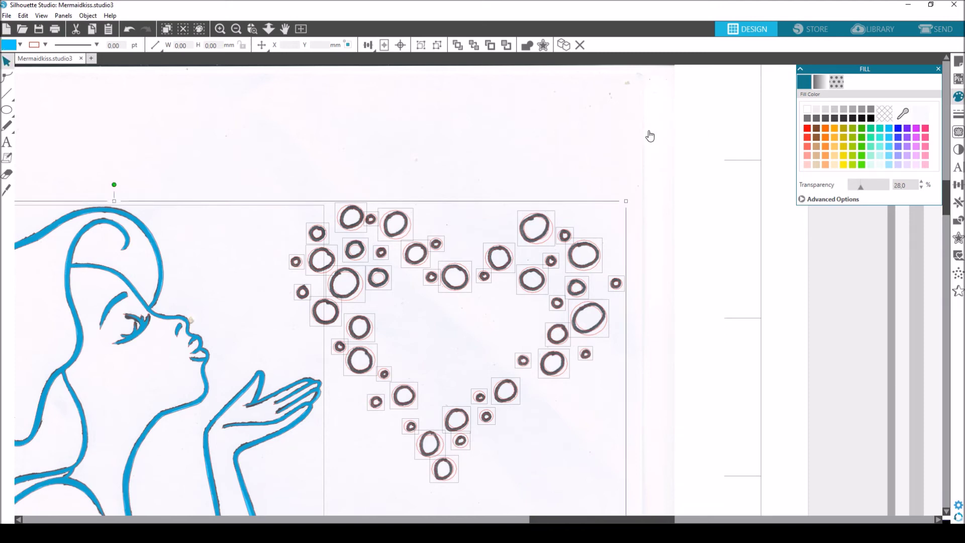
pyautogui.scroll(-1, 648, 134)
pyautogui.scroll(2, 567, 148)
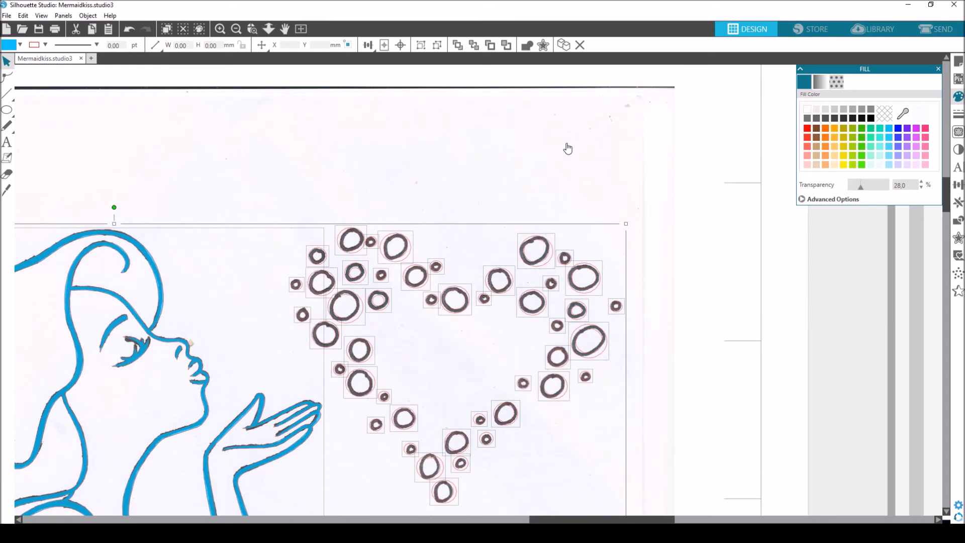
pyautogui.scroll(-2, 567, 148)
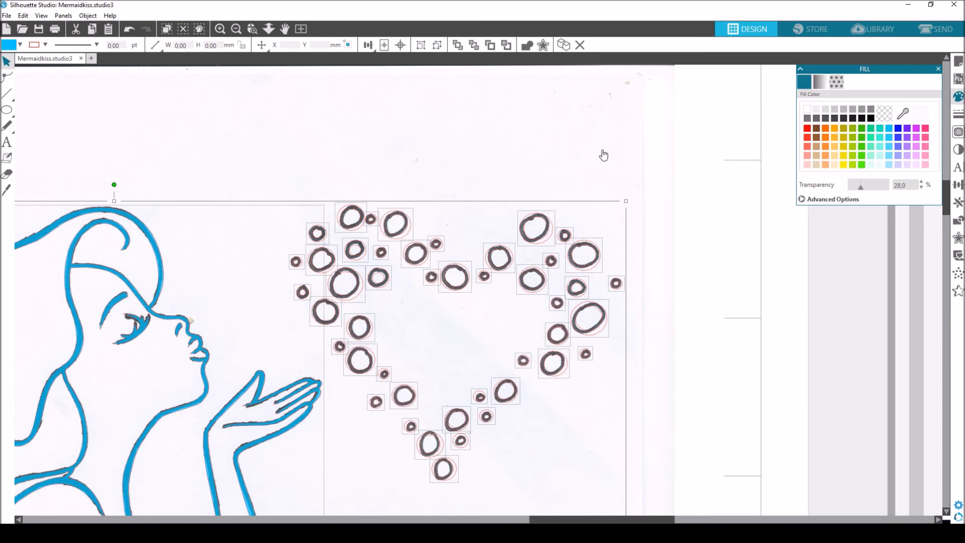
pyautogui.rightClick(602, 221)
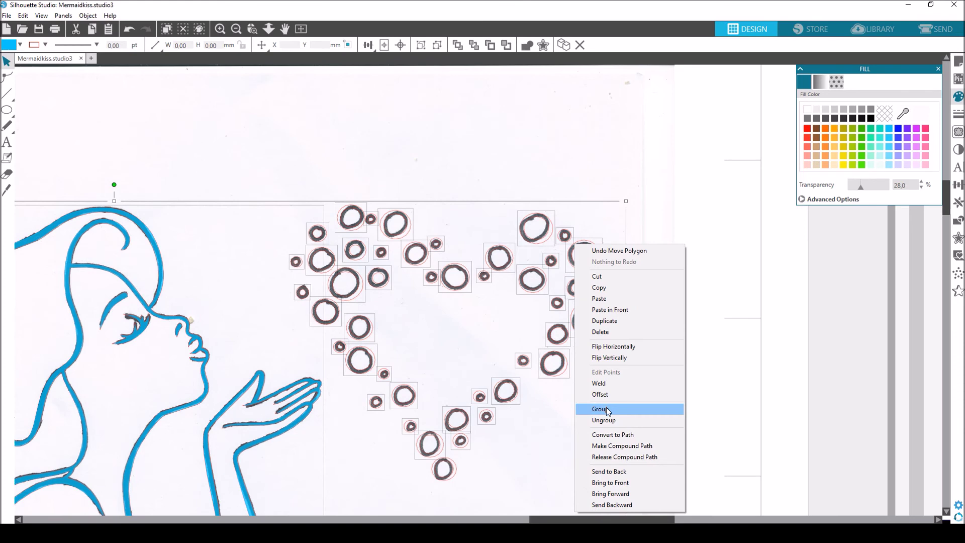
pyautogui.click(607, 409)
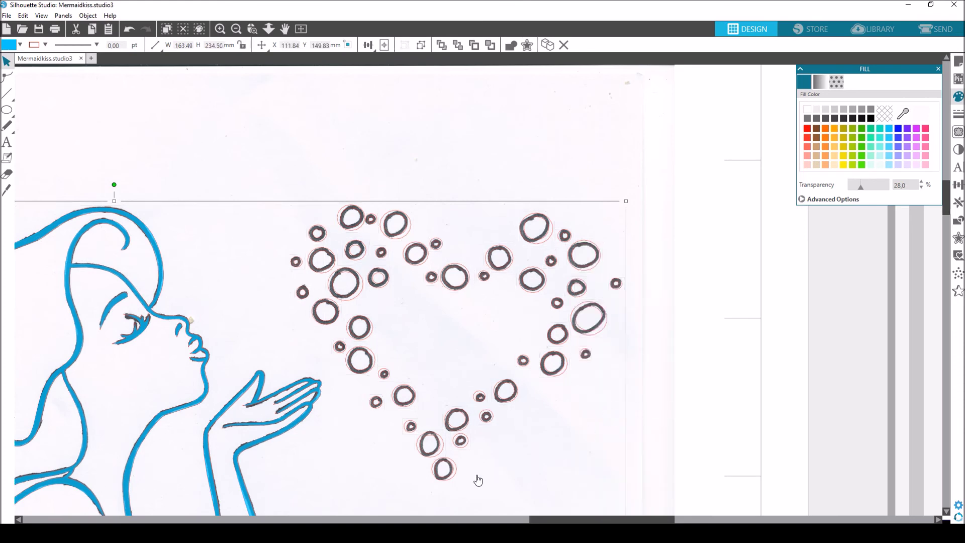
# Select everything except the scanned drawing, ungroup it and fill the heart's bubbles with blue.
pyautogui.moveTo(576, 315)
pyautogui.mouseDown()
pyautogui.moveTo(579, 308)
pyautogui.moveTo(578, 317)
pyautogui.mouseUp()
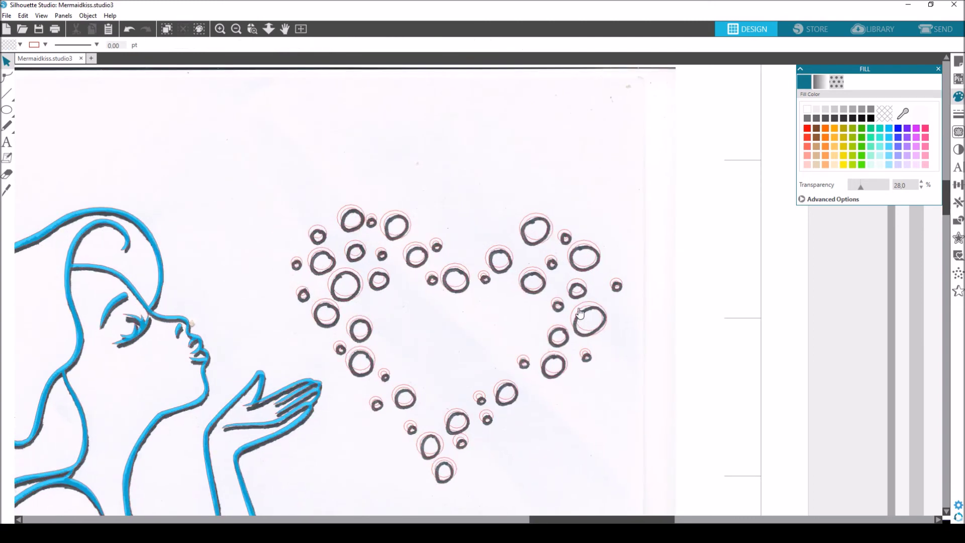
pyautogui.hotkey('ctrl', 'a')
pyautogui.keyDown('shift'); pyautogui.click(644, 151); pyautogui.keyUp('shift')
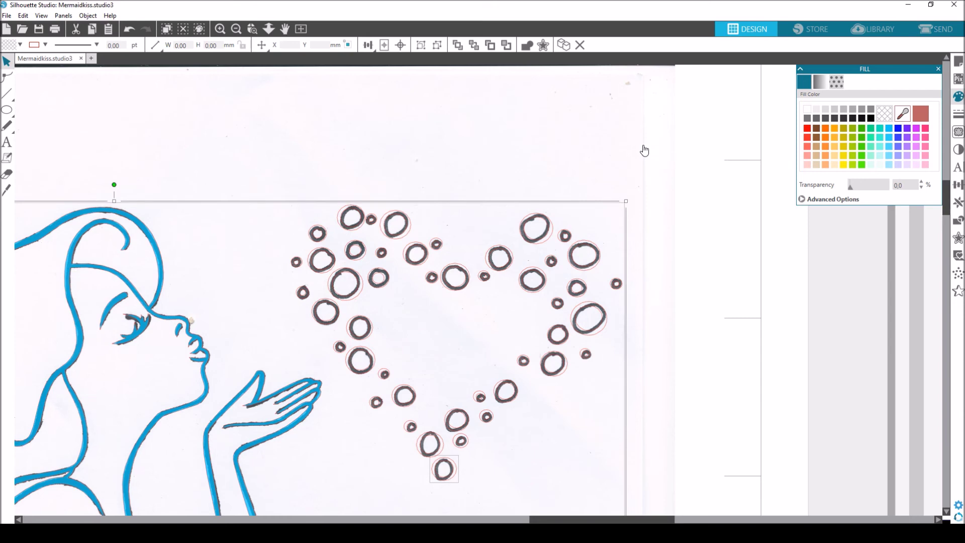
pyautogui.rightClick(452, 462)
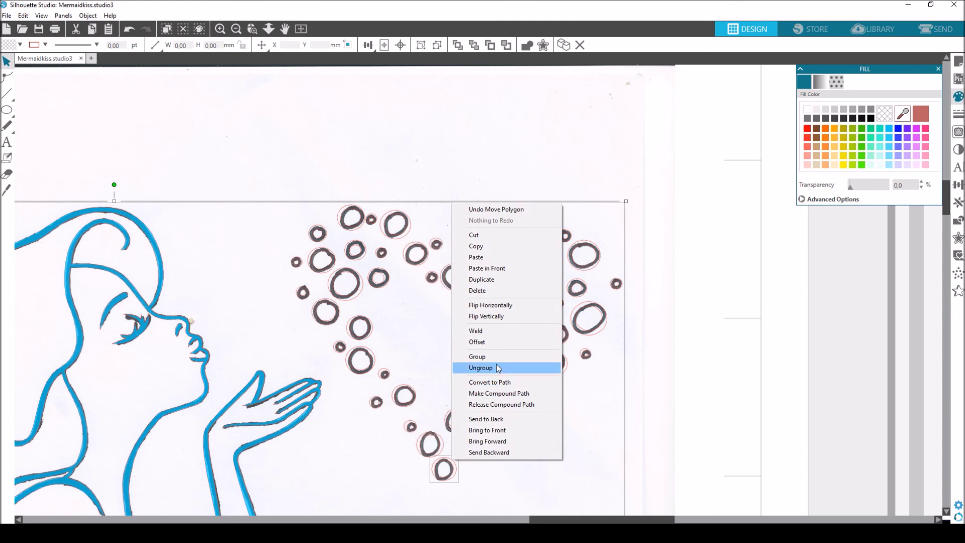
pyautogui.click(496, 367)
pyautogui.click(889, 129)
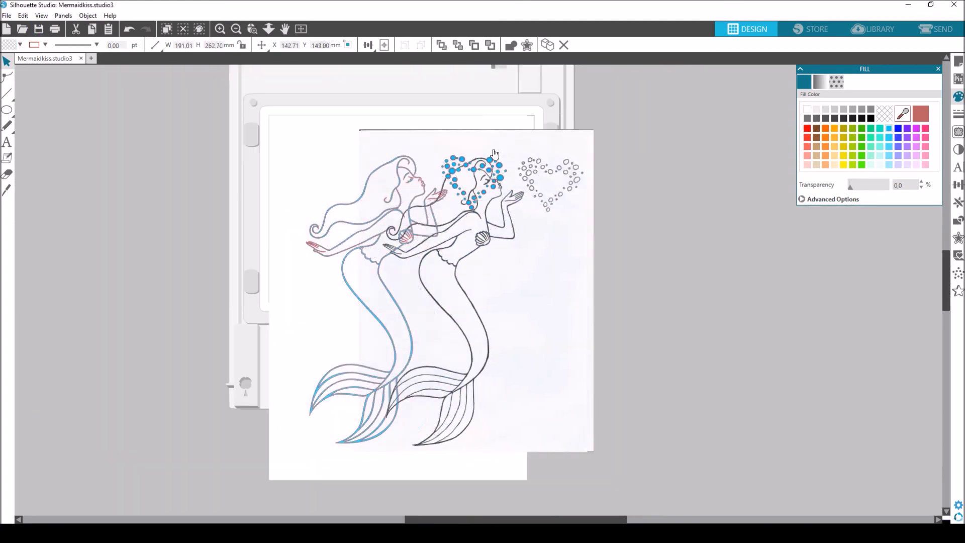
# Move the scanned drawing clear of the traced design and delete it.
pyautogui.moveTo(443, 147)
pyautogui.mouseDown()
pyautogui.moveTo(578, 159)
pyautogui.moveTo(594, 150)
pyautogui.mouseUp()
pyautogui.press('Escape')
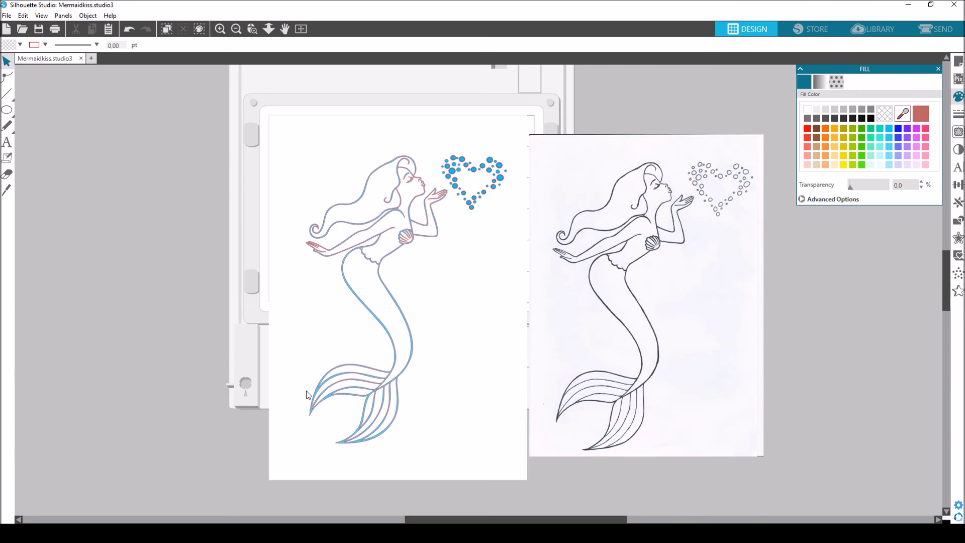
pyautogui.click(662, 379)
pyautogui.press('Delete')
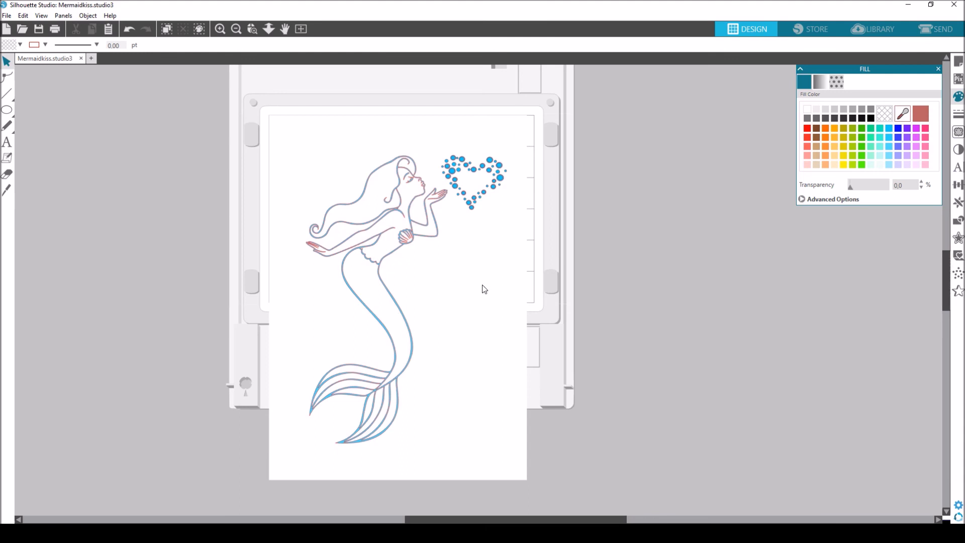
# Add the text "Mermaid" on the page beside the mermaid's torso.
pyautogui.click(7, 142)
pyautogui.click(412, 271)
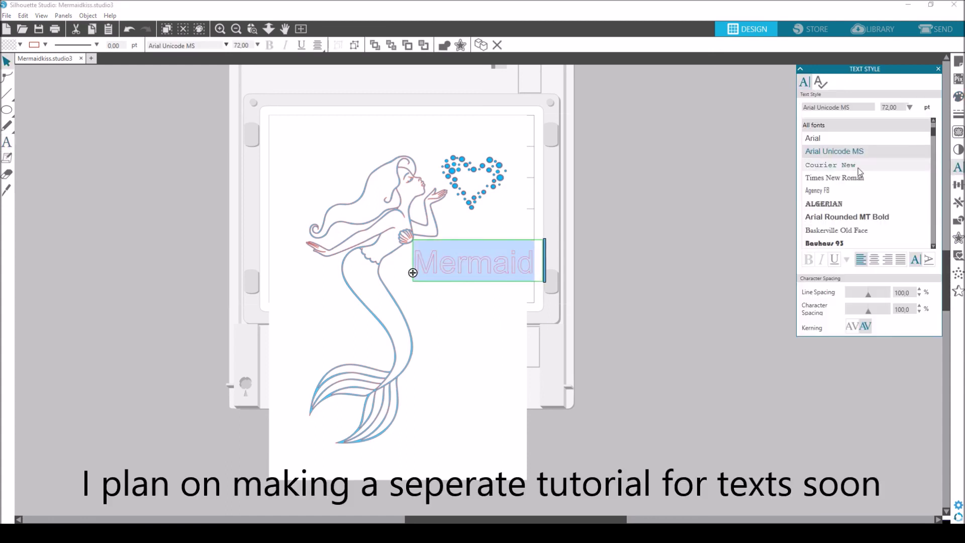
# Try out successive fonts on the Mermaid text, from Arial Unicode MS through Brush Script MT to SimSun-ExtB.
pyautogui.press('Down')
pyautogui.press('Down')
pyautogui.press('Down')
pyautogui.press('Down')
pyautogui.press('Down')
pyautogui.press('Down')
pyautogui.press('Down')
pyautogui.press('Down')
pyautogui.press('Down')
pyautogui.press('Down')
pyautogui.press('Down')
pyautogui.press('Down')
pyautogui.press('Down')
pyautogui.press('Down')
pyautogui.press('Down')
pyautogui.press('Down')
pyautogui.press('Down')
pyautogui.press('Down')
pyautogui.press('Down')
pyautogui.press('Down')
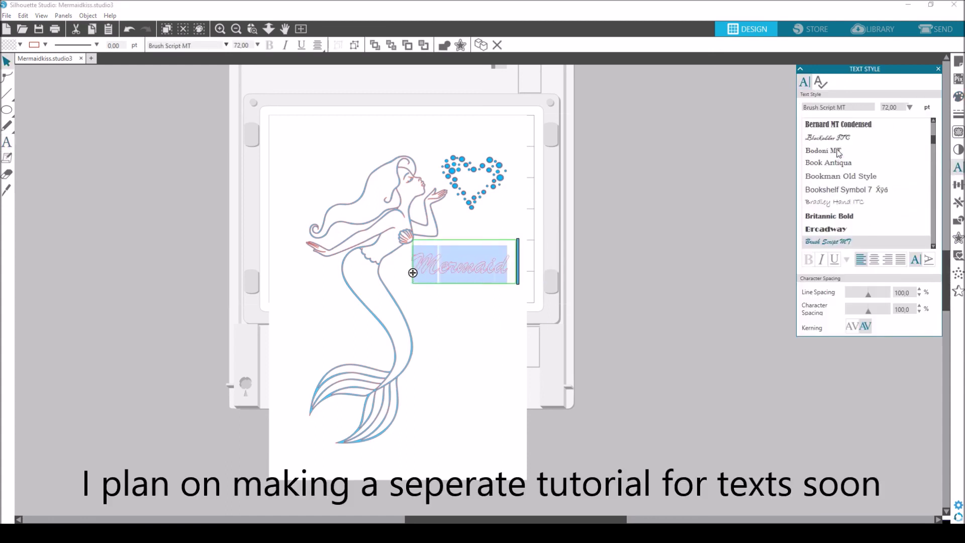
pyautogui.press('Down')
pyautogui.press('Down')
pyautogui.press('Down')
pyautogui.press('Down')
pyautogui.press('Down')
pyautogui.press('Down')
pyautogui.press('Down')
pyautogui.press('Down')
pyautogui.press('Down')
pyautogui.press('Down')
pyautogui.press('Down')
pyautogui.press('Down')
pyautogui.press('Down')
pyautogui.press('Down')
pyautogui.press('Down')
pyautogui.press('Down')
pyautogui.press('Down')
pyautogui.press('Down')
pyautogui.press('Down')
pyautogui.press('Down')
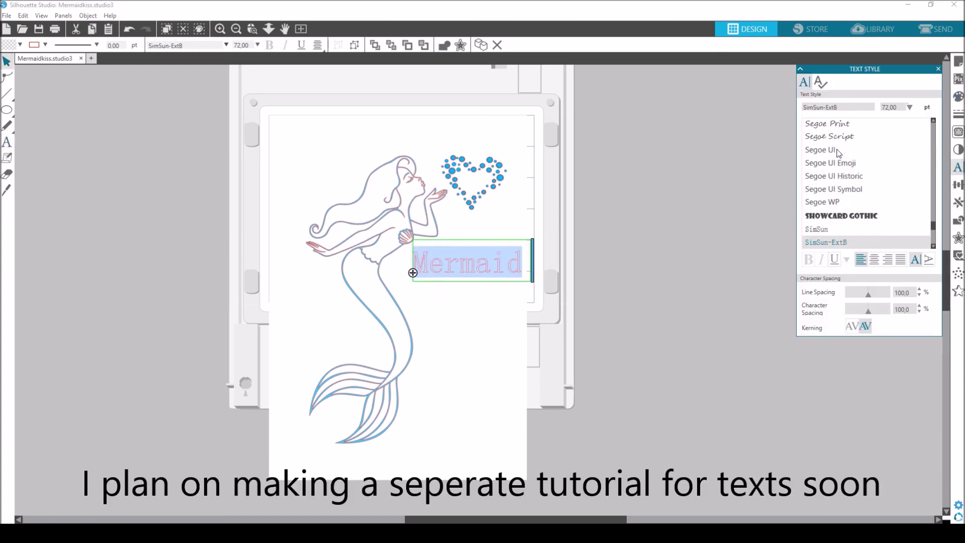